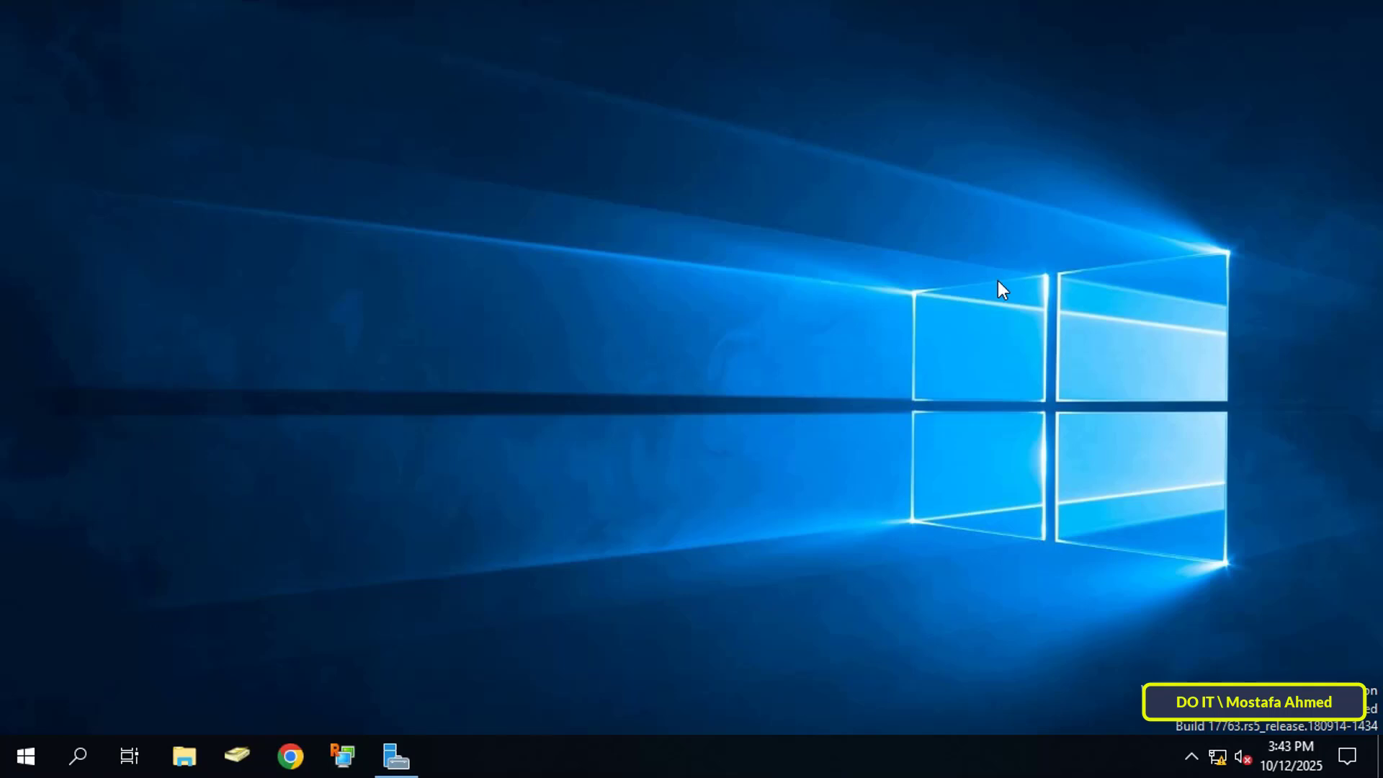
# Start adding roles and features in Server Manager with a role-based or feature-based installation on DOIT-Server.ok.LOCAL
pyautogui.click(395, 772)
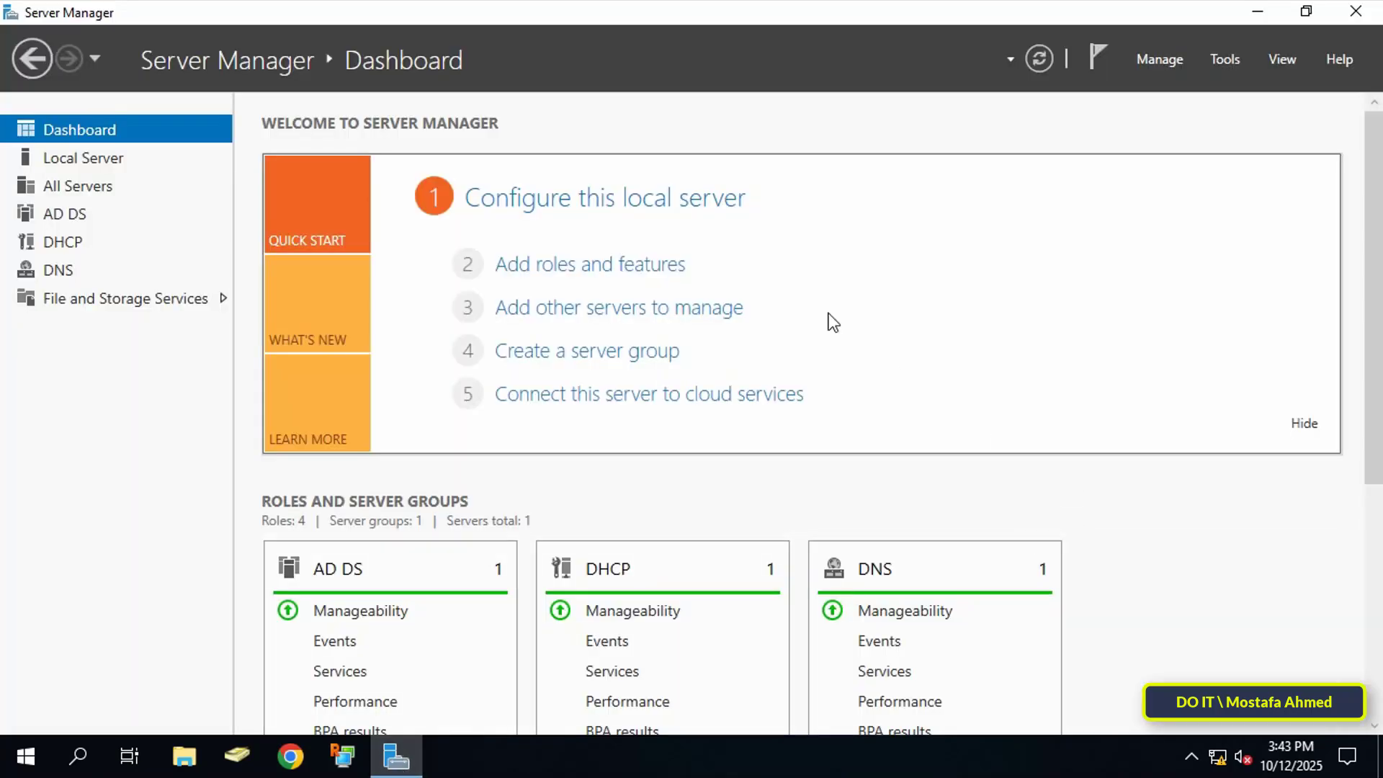
pyautogui.click(624, 266)
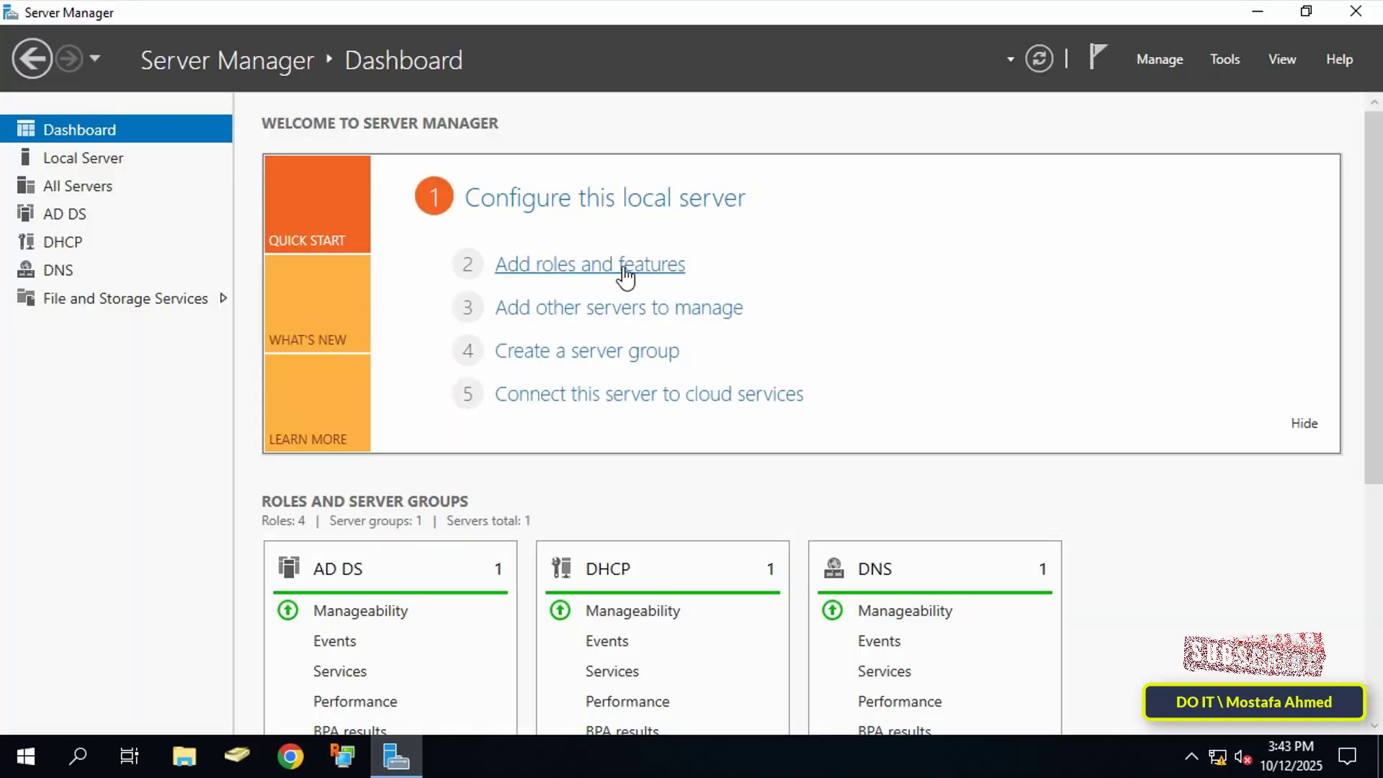
pyautogui.moveTo(719, 106); pyautogui.dragTo(883, 54)
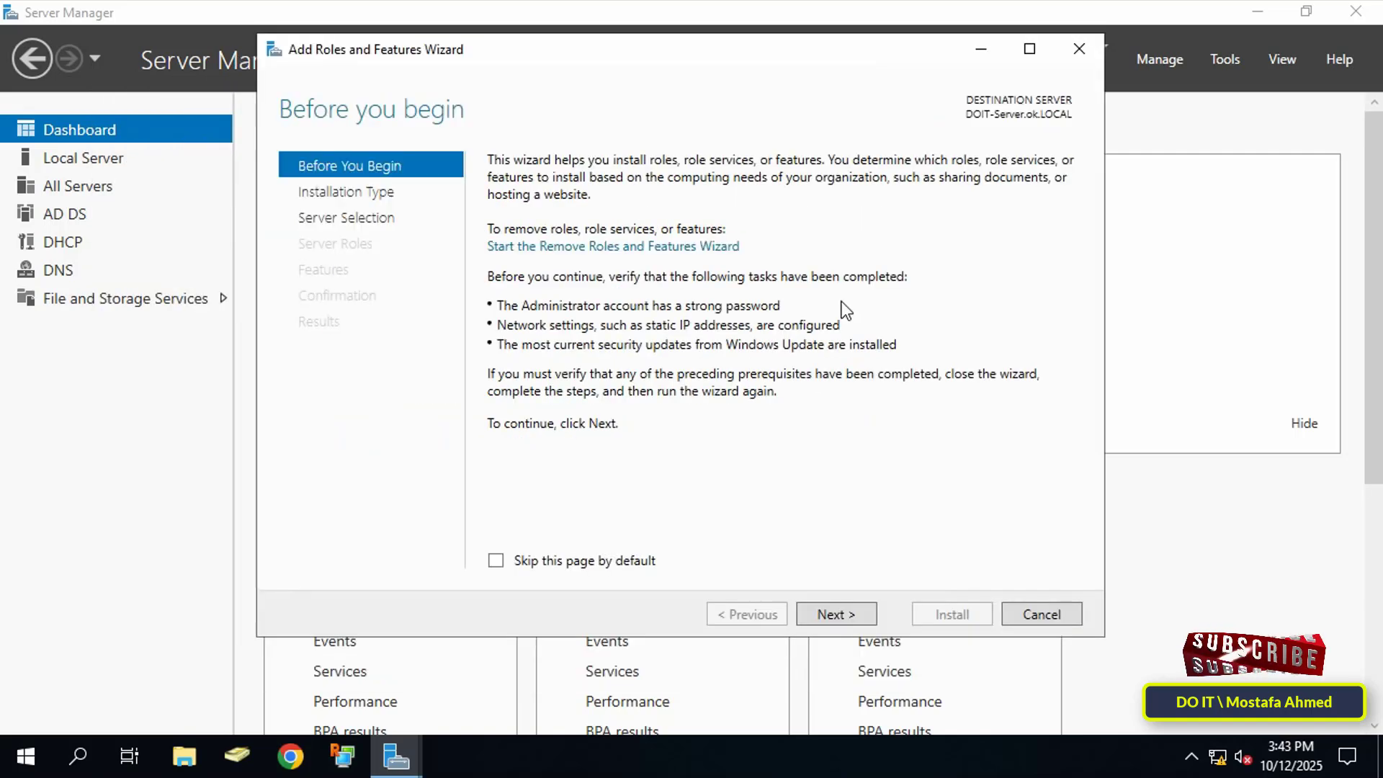
pyautogui.click(837, 612)
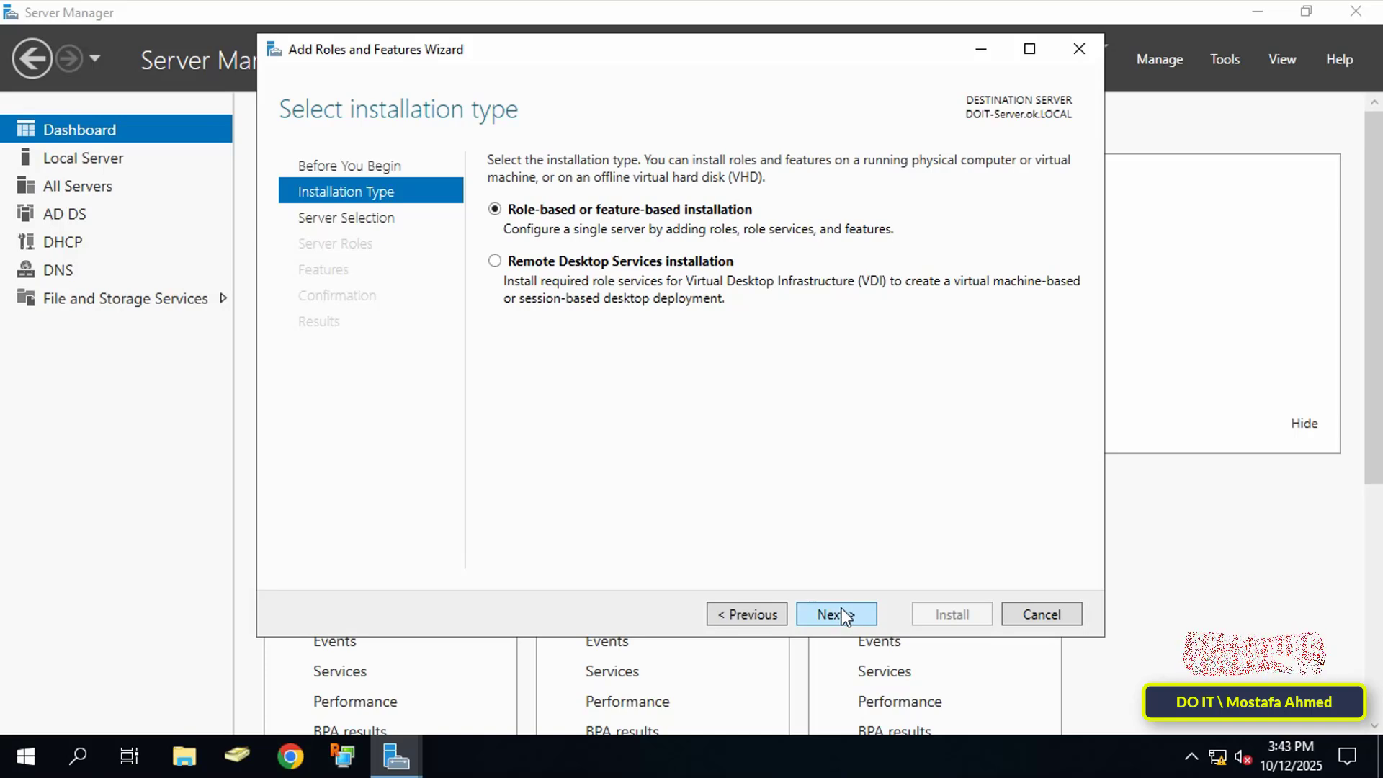
pyautogui.click(841, 611)
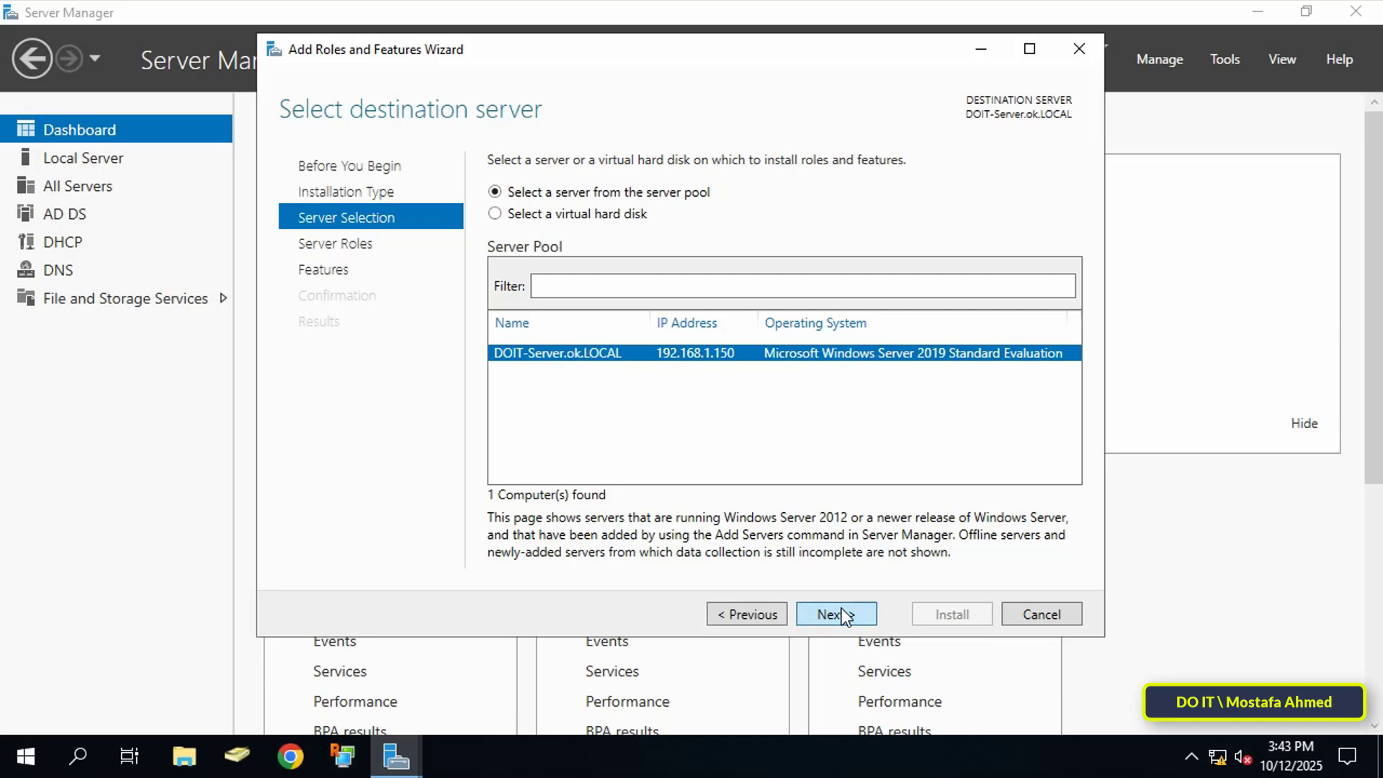
pyautogui.click(841, 610)
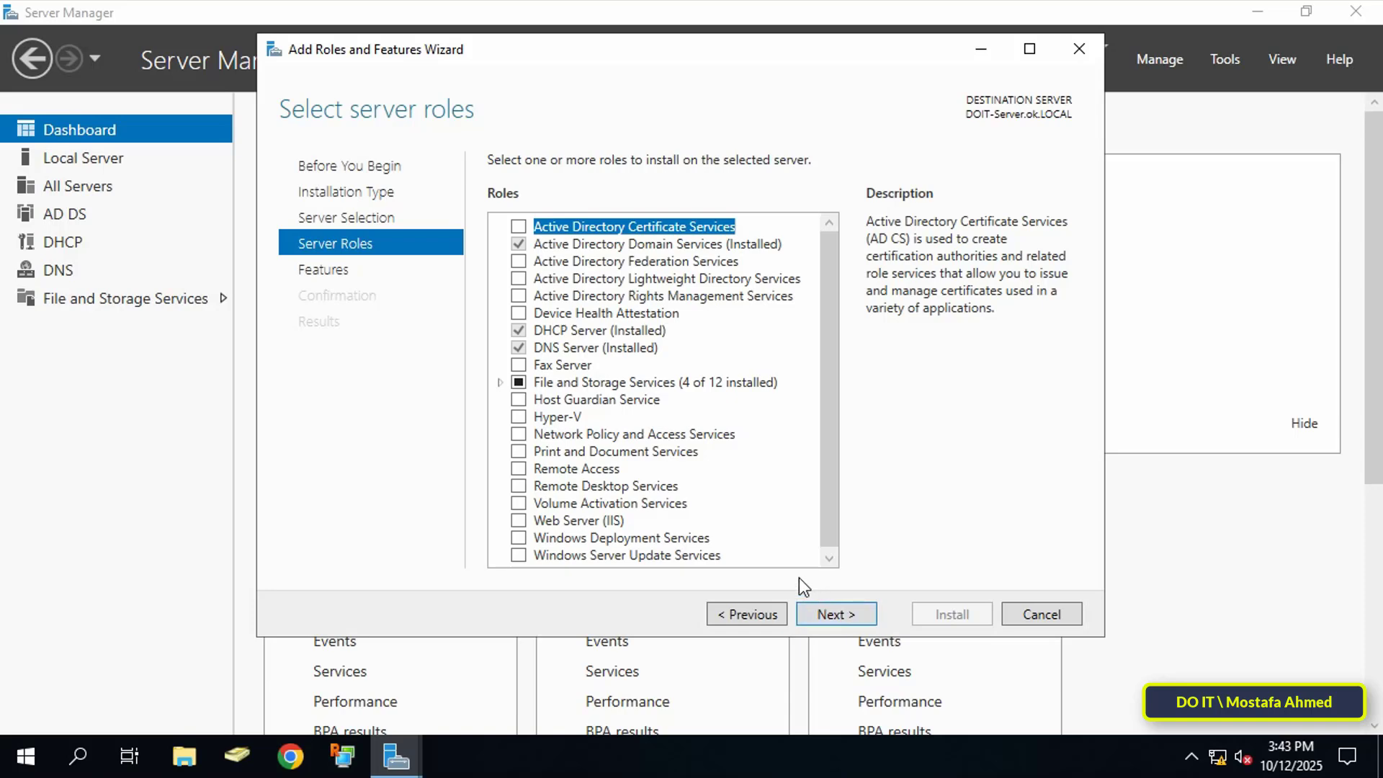
# Select the Work Folders role service under File and iSCSI Services, including its required IIS Hostable Web Core feature
pyautogui.click(498, 382)
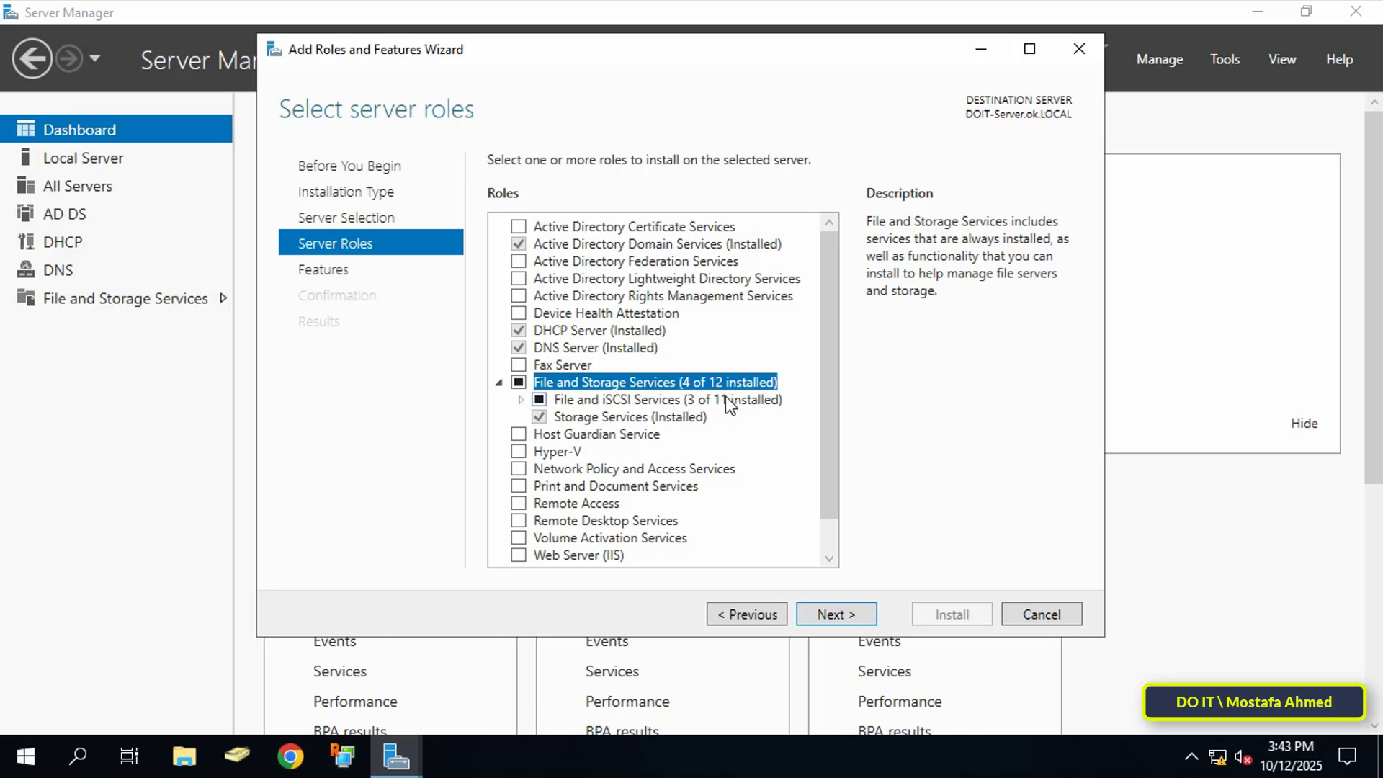
pyautogui.click(519, 400)
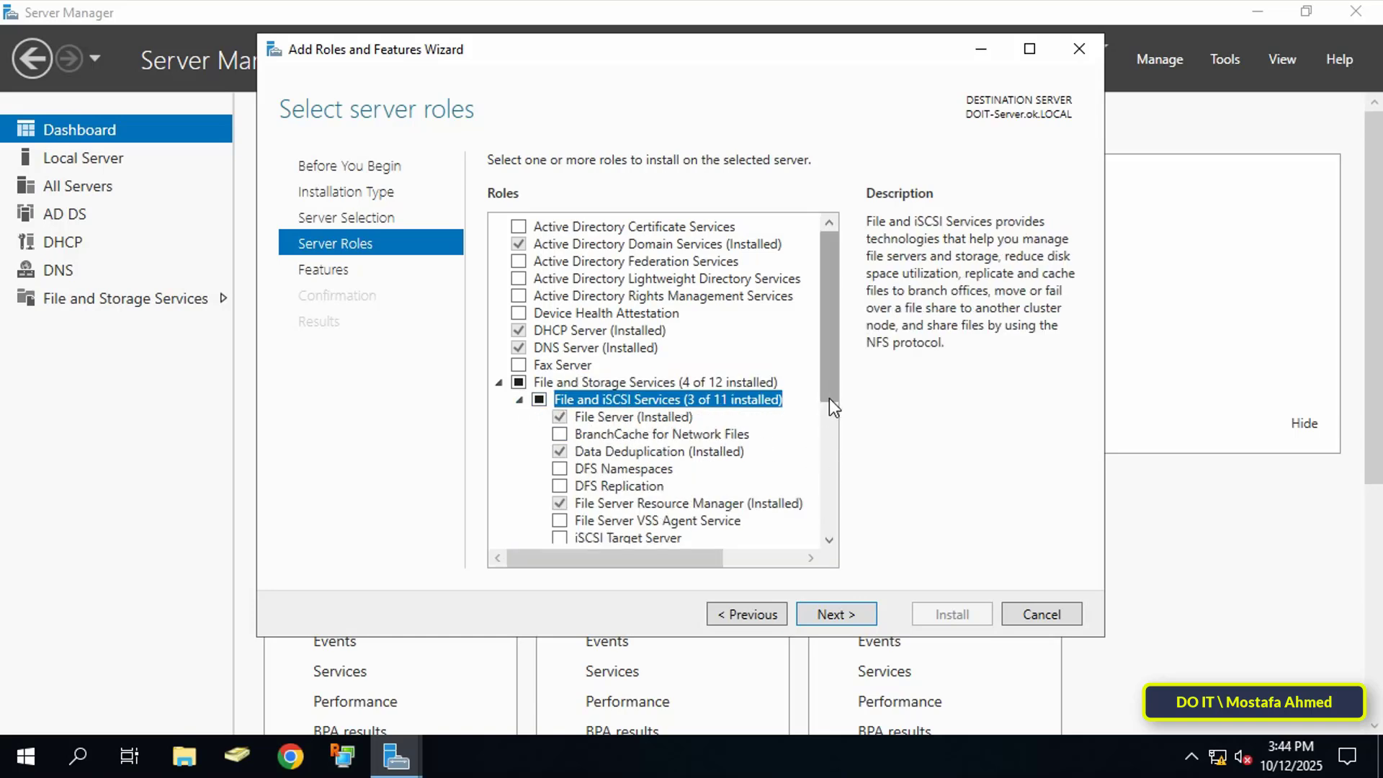
pyautogui.moveTo(828, 399); pyautogui.dragTo(834, 500)
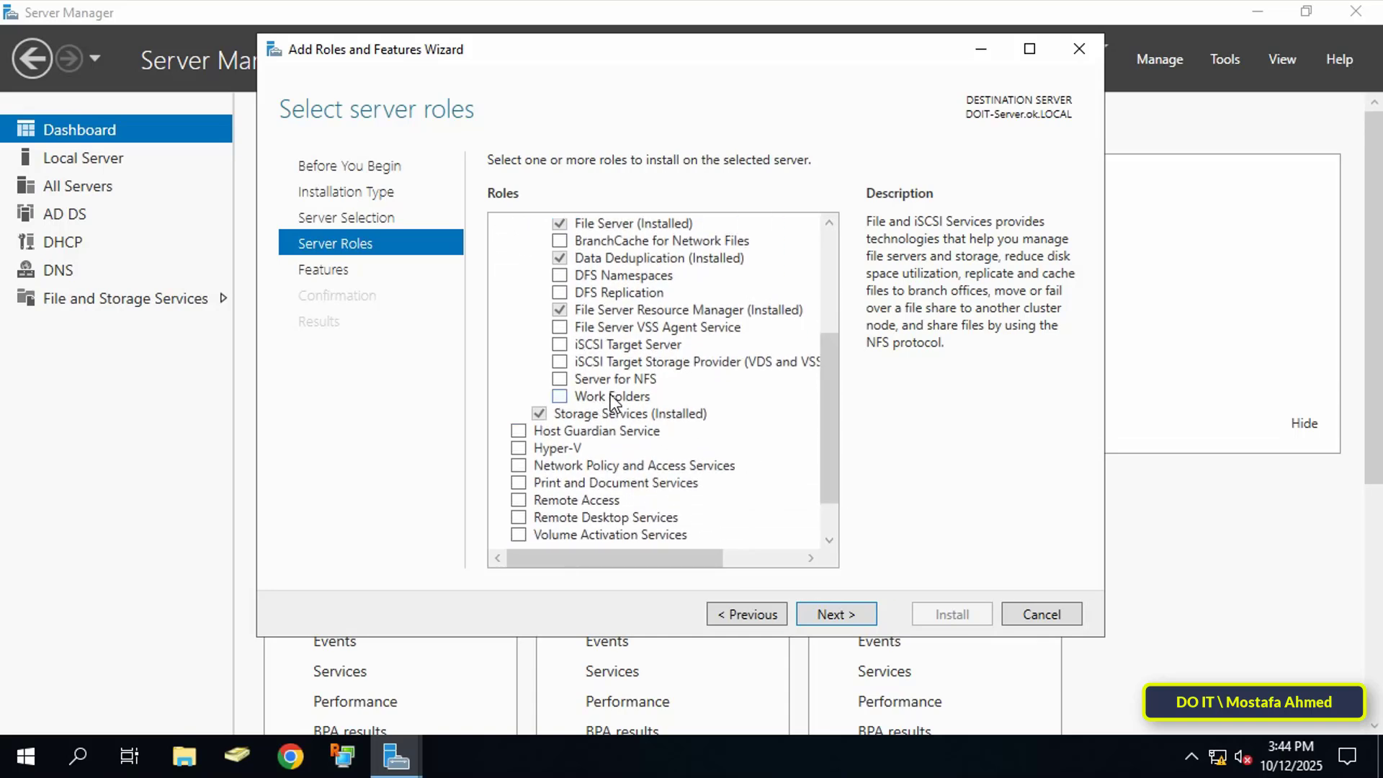
pyautogui.click(560, 396)
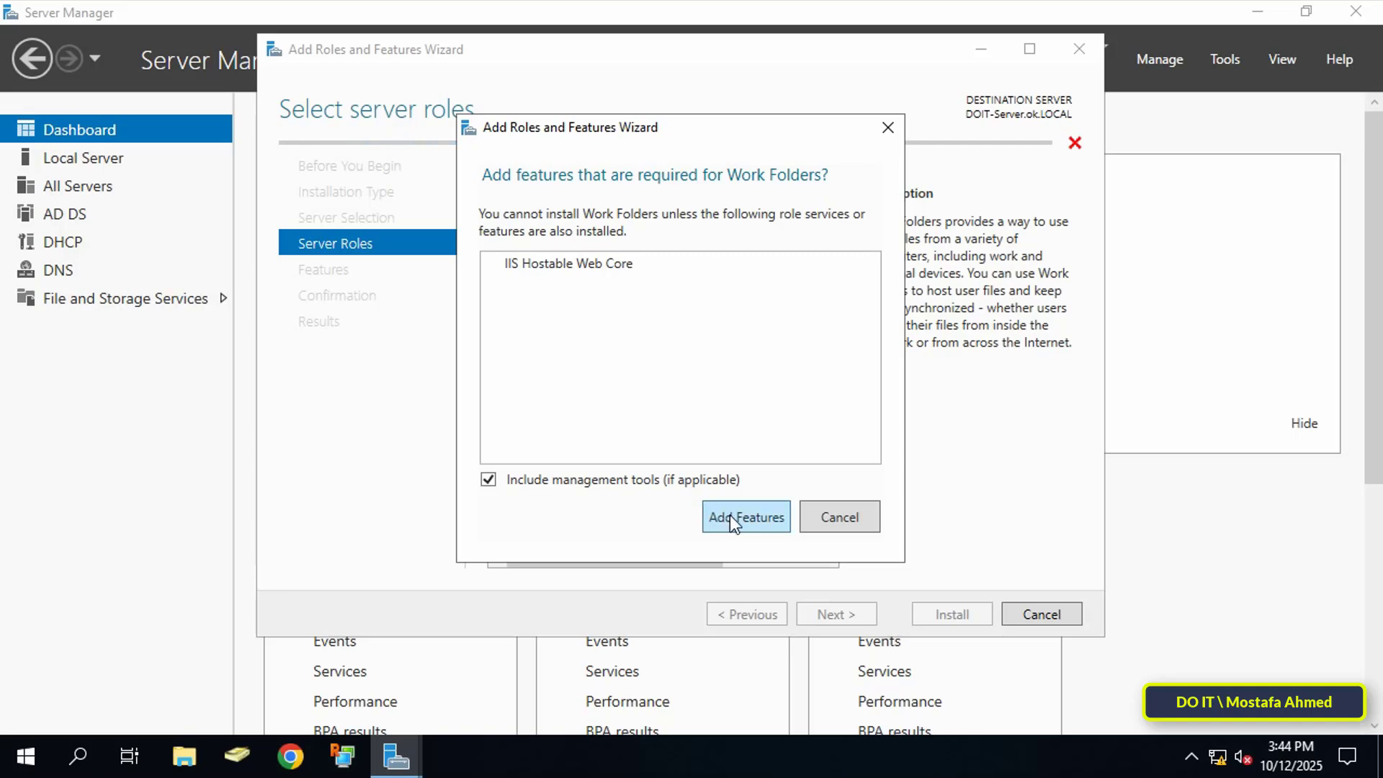
pyautogui.click(728, 515)
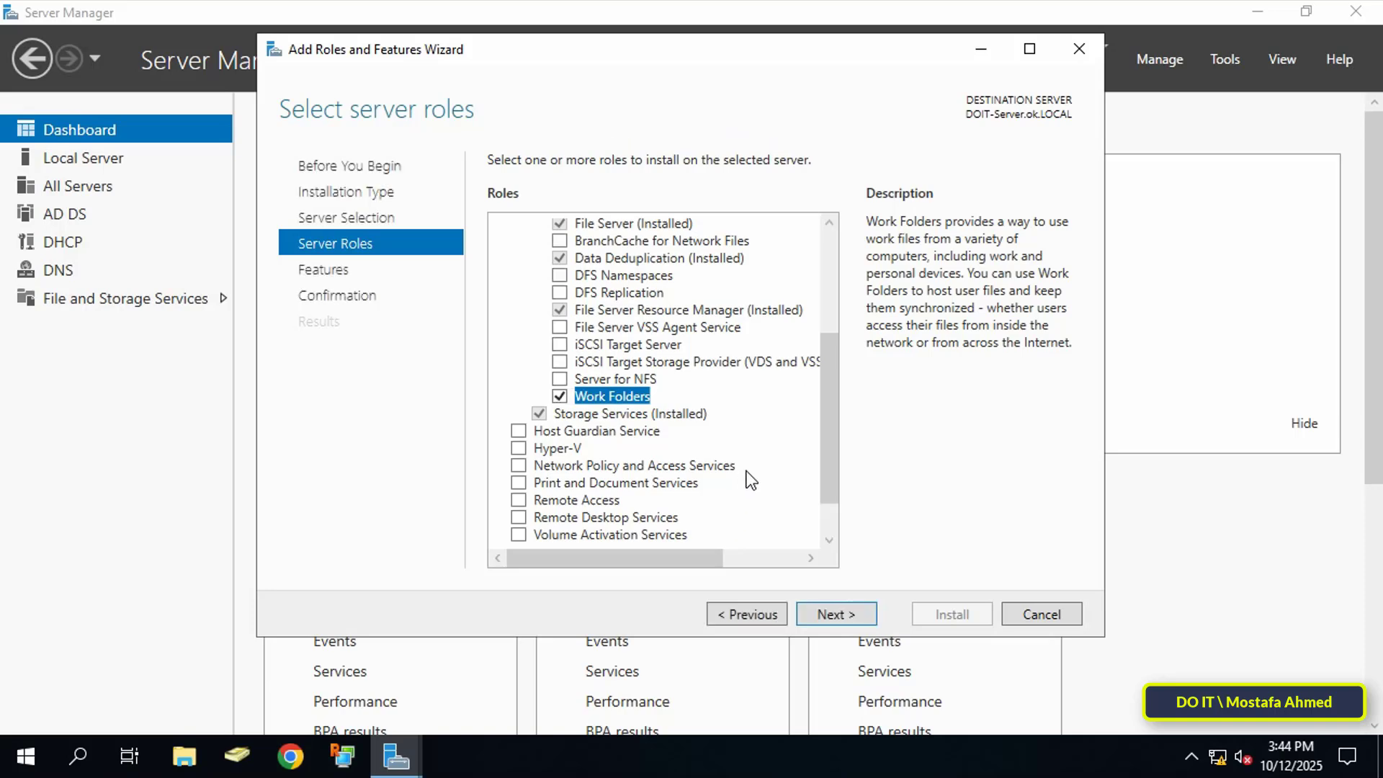
# Install Work Folders without selecting additional features or an automatic restart, and close the wizard when the installation finishes
pyautogui.click(827, 609)
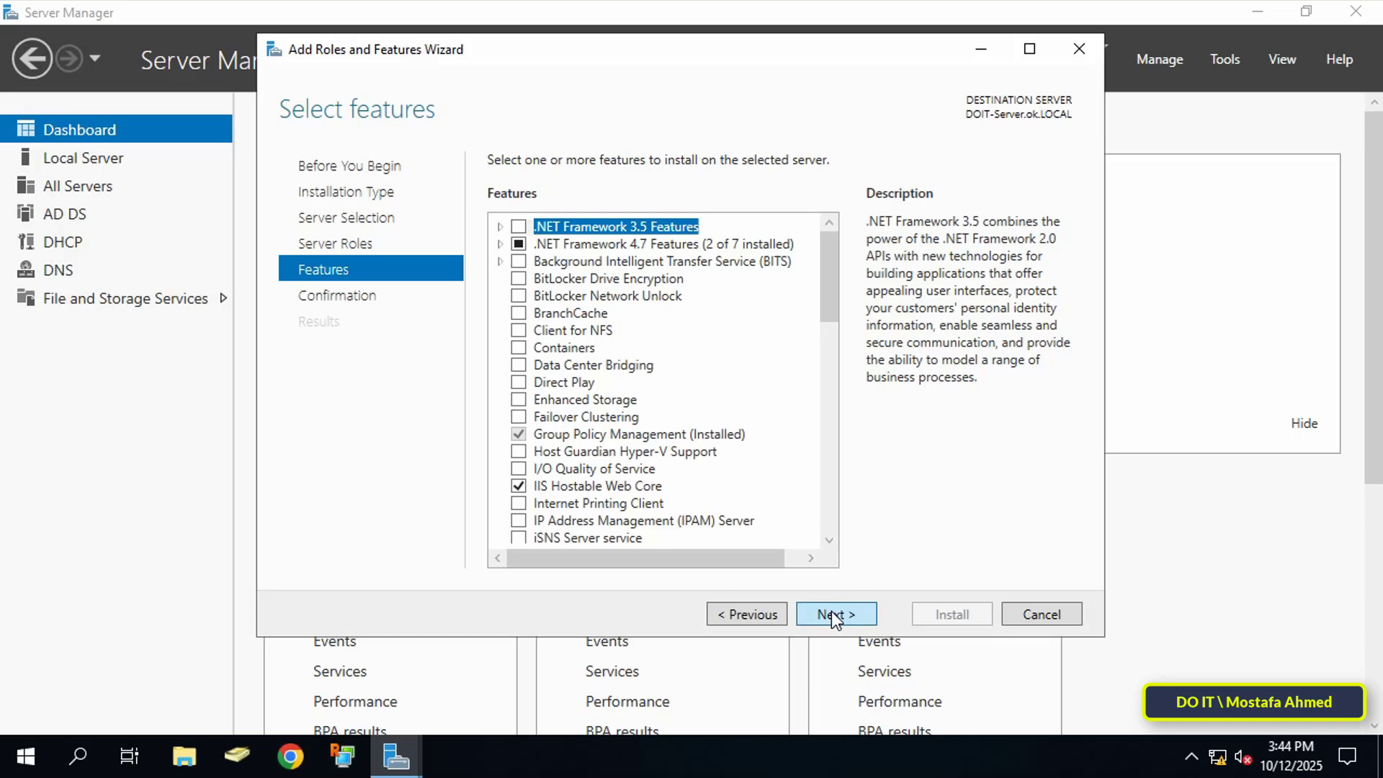
pyautogui.click(831, 613)
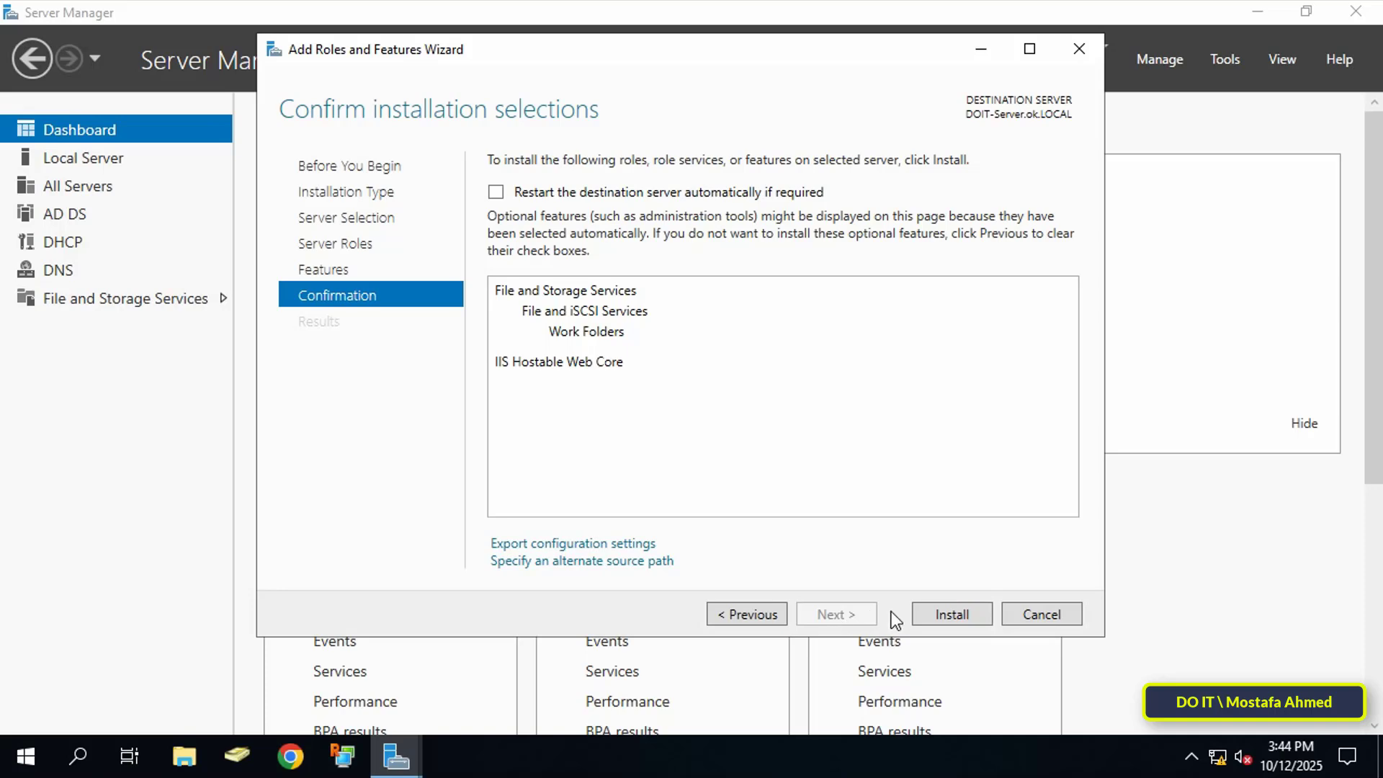
pyautogui.click(927, 612)
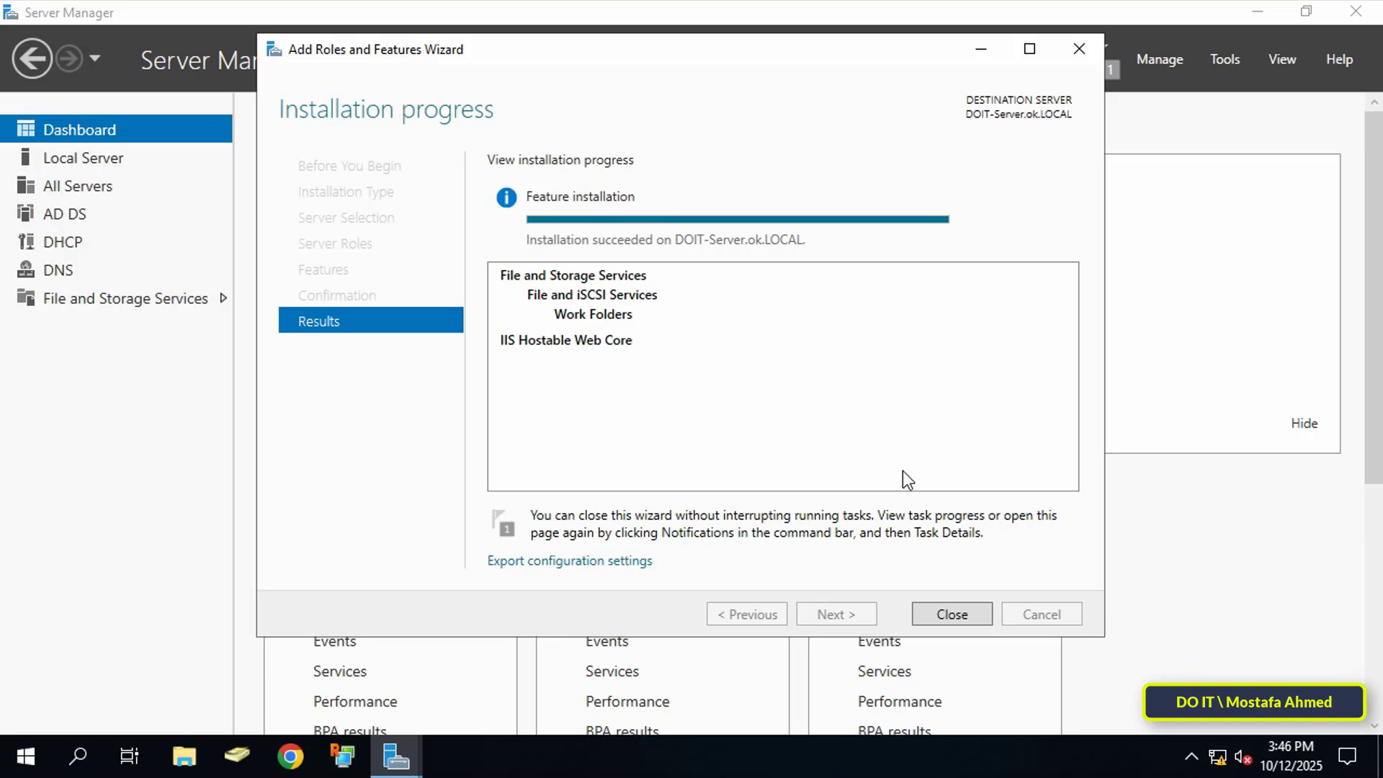
pyautogui.click(950, 613)
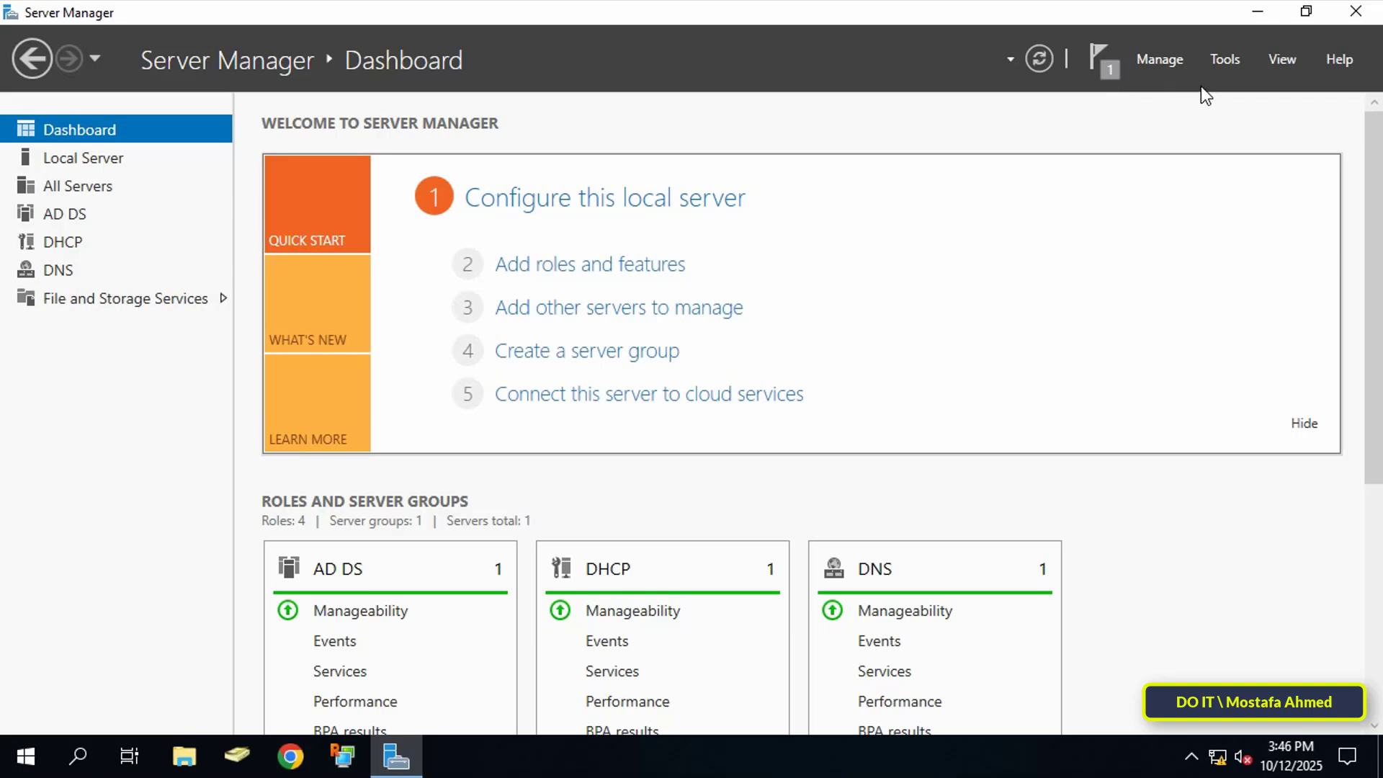
# Start the Windows Sync Share service in the Services console and close the console
pyautogui.click(1233, 58)
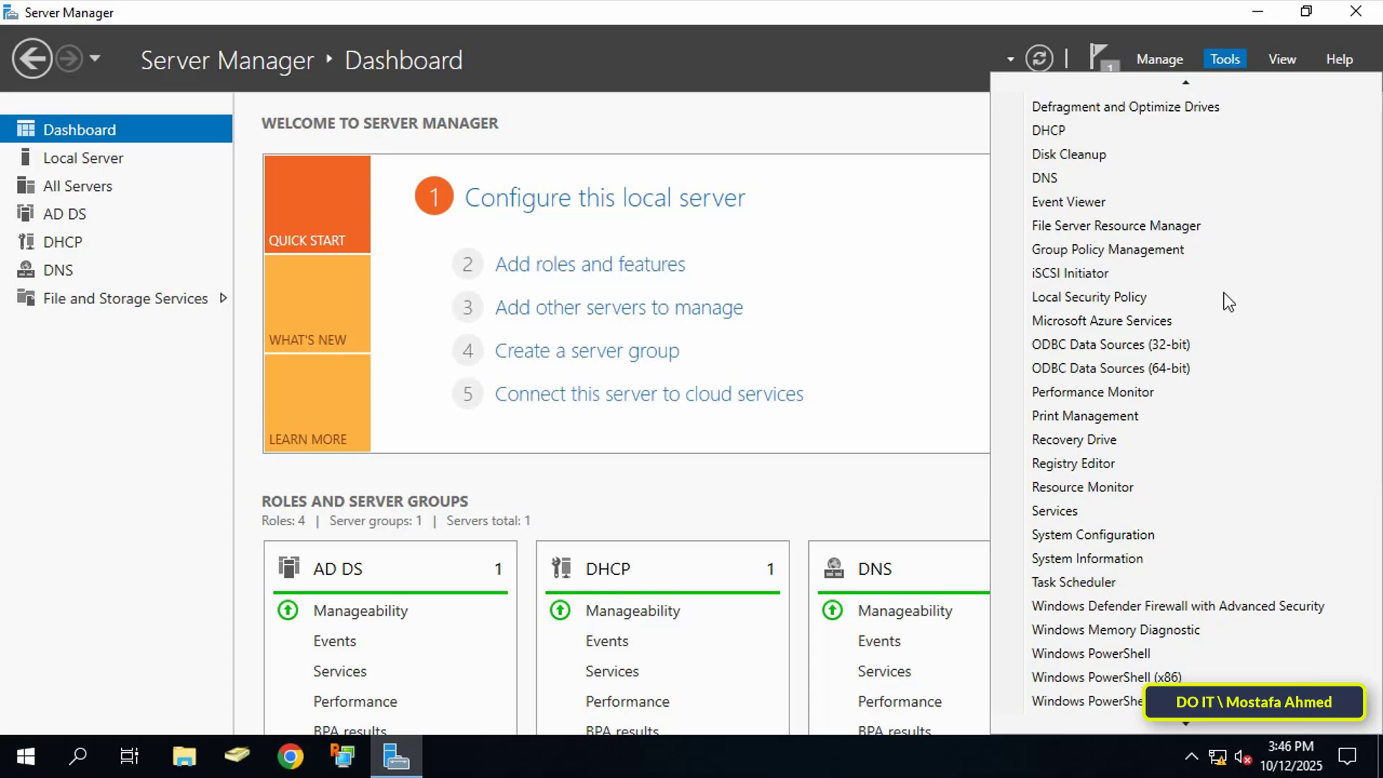
pyautogui.click(1165, 512)
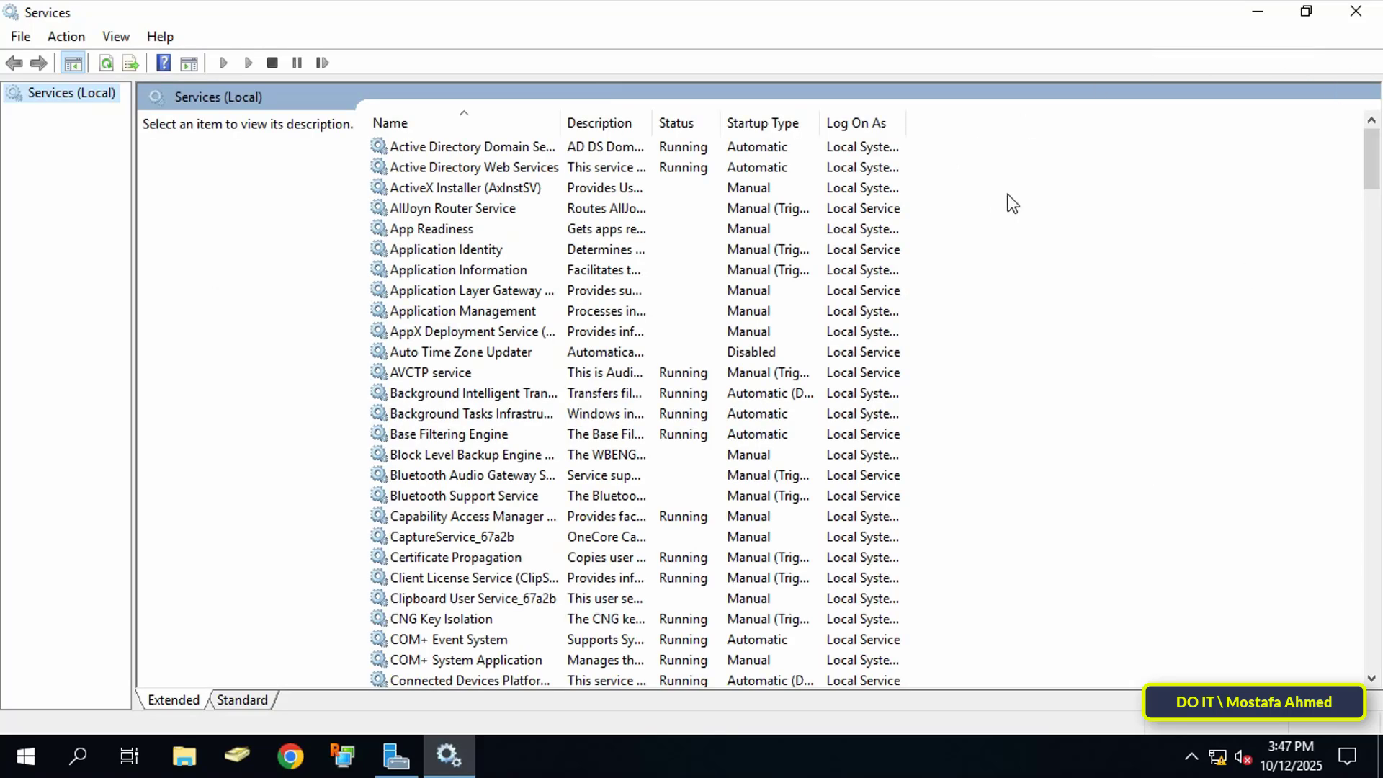
pyautogui.click(513, 124)
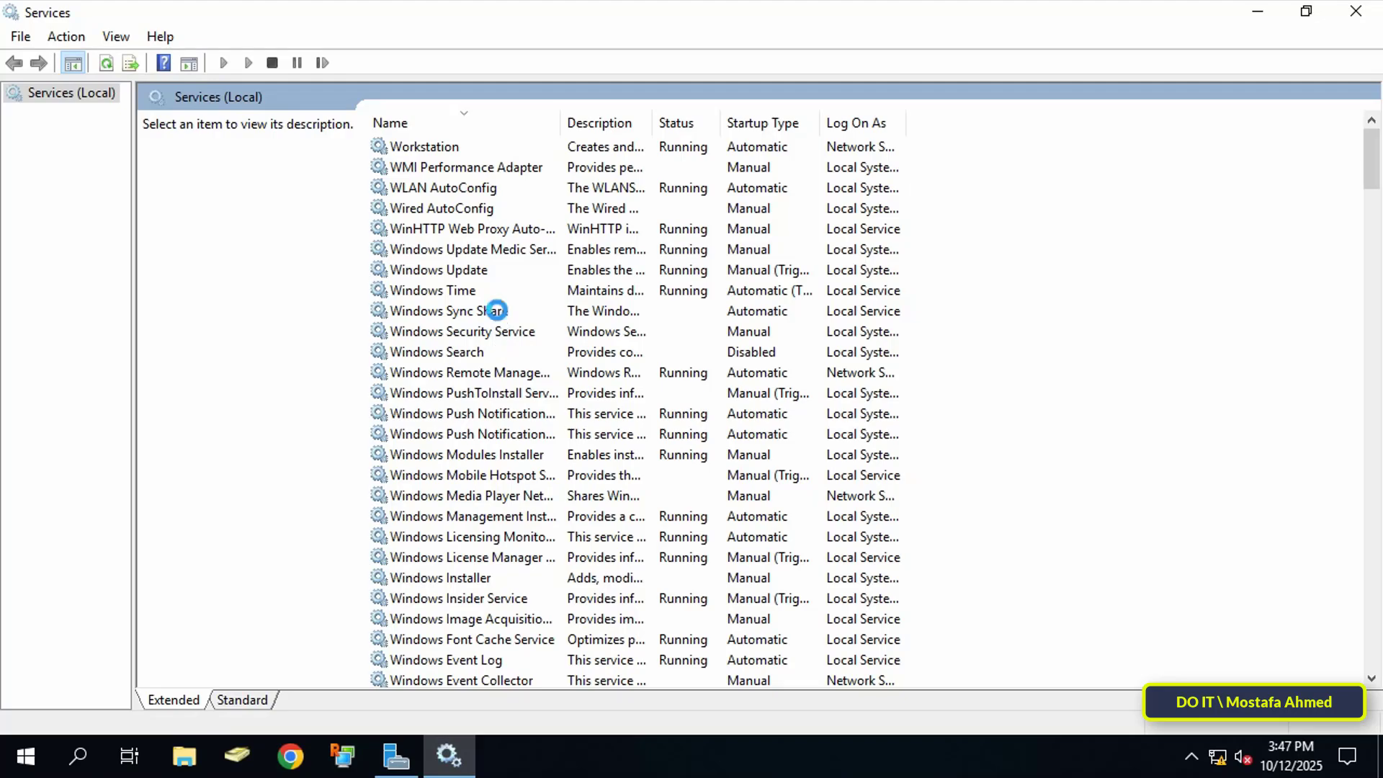
pyautogui.click(496, 311)
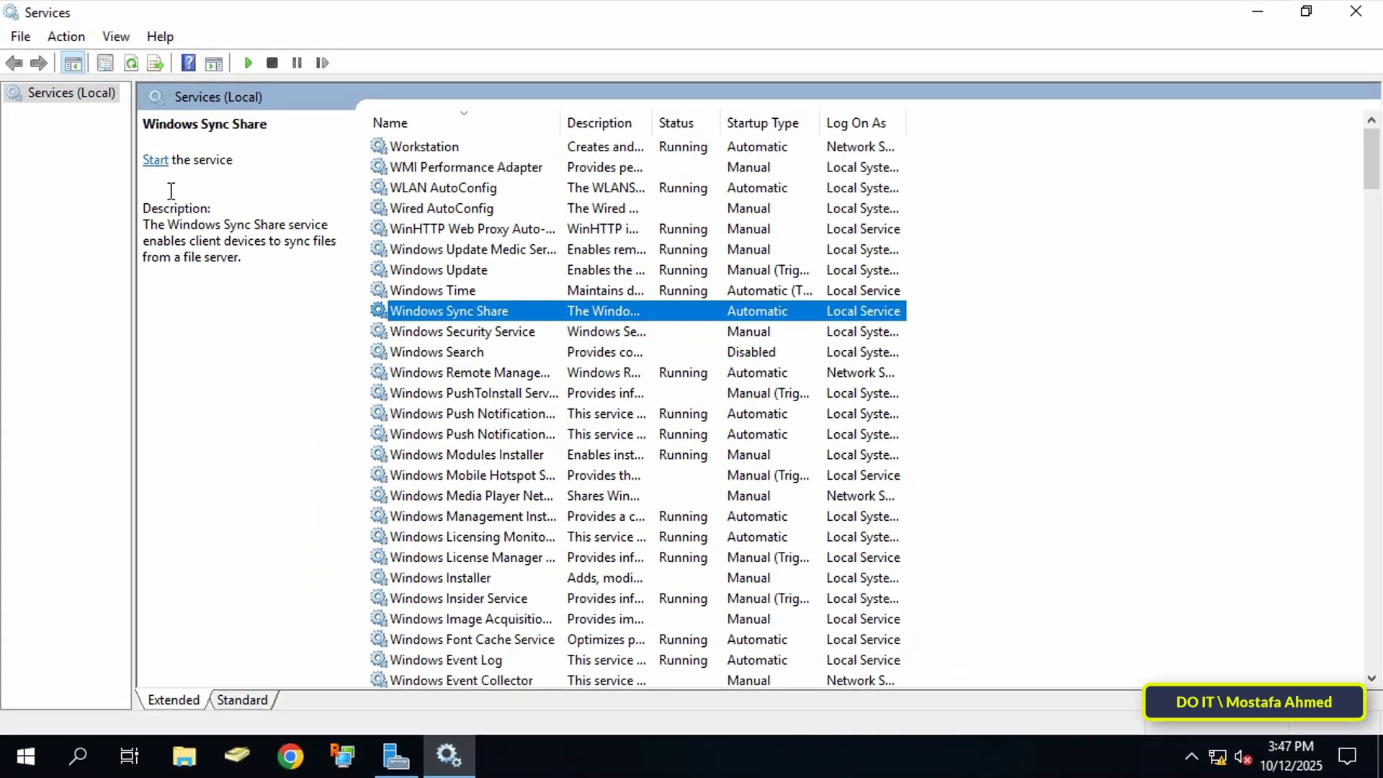
pyautogui.click(153, 161)
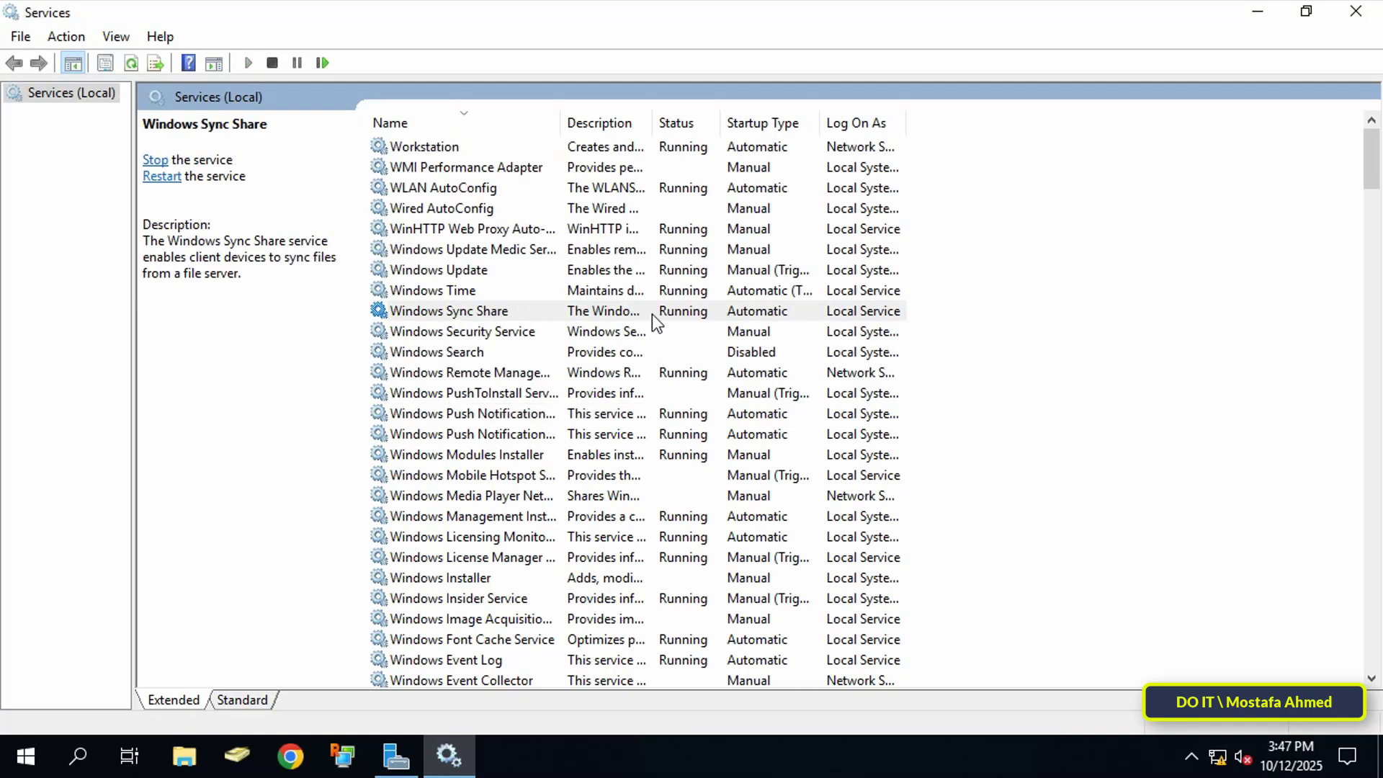
pyautogui.click(1356, 17)
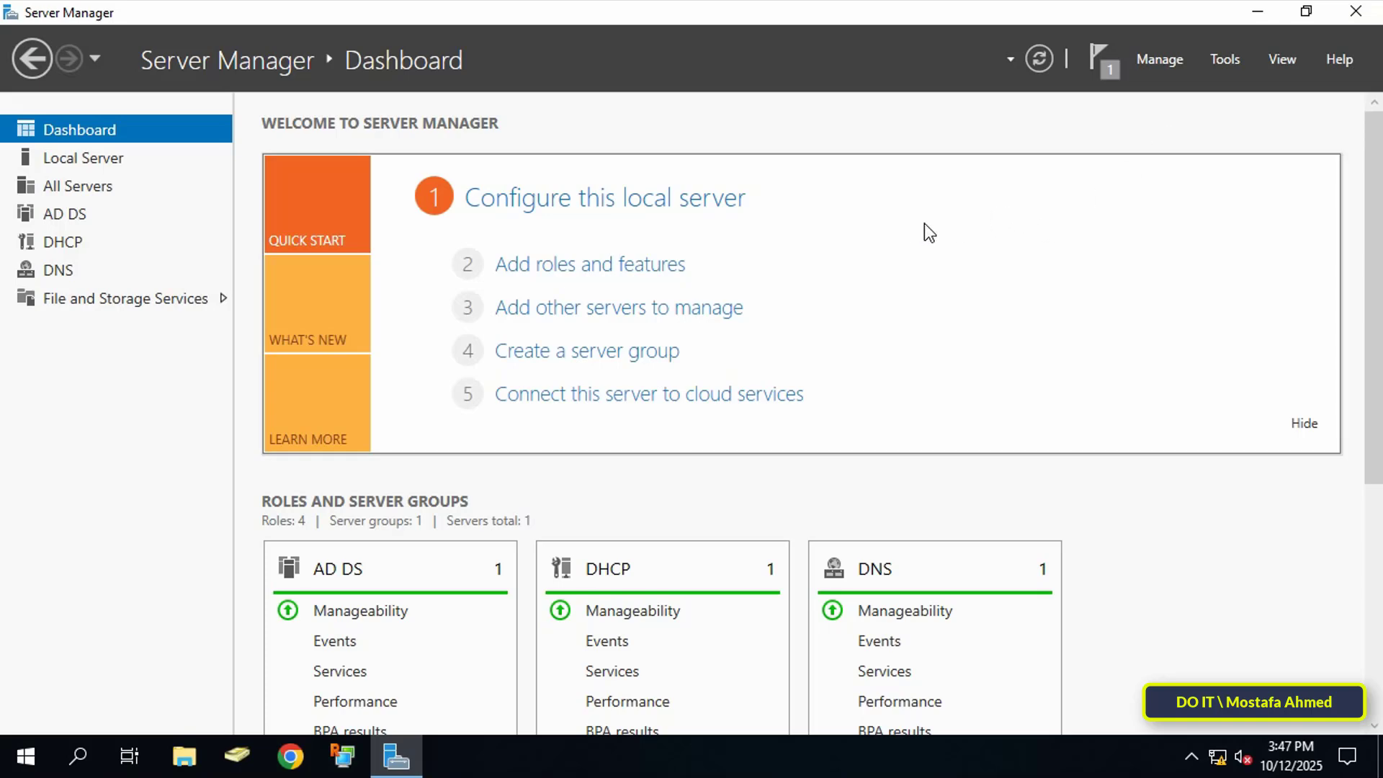
# Start a new sync share for Work Folders under File and Storage Services and advance to the server and path selection
pyautogui.click(83, 299)
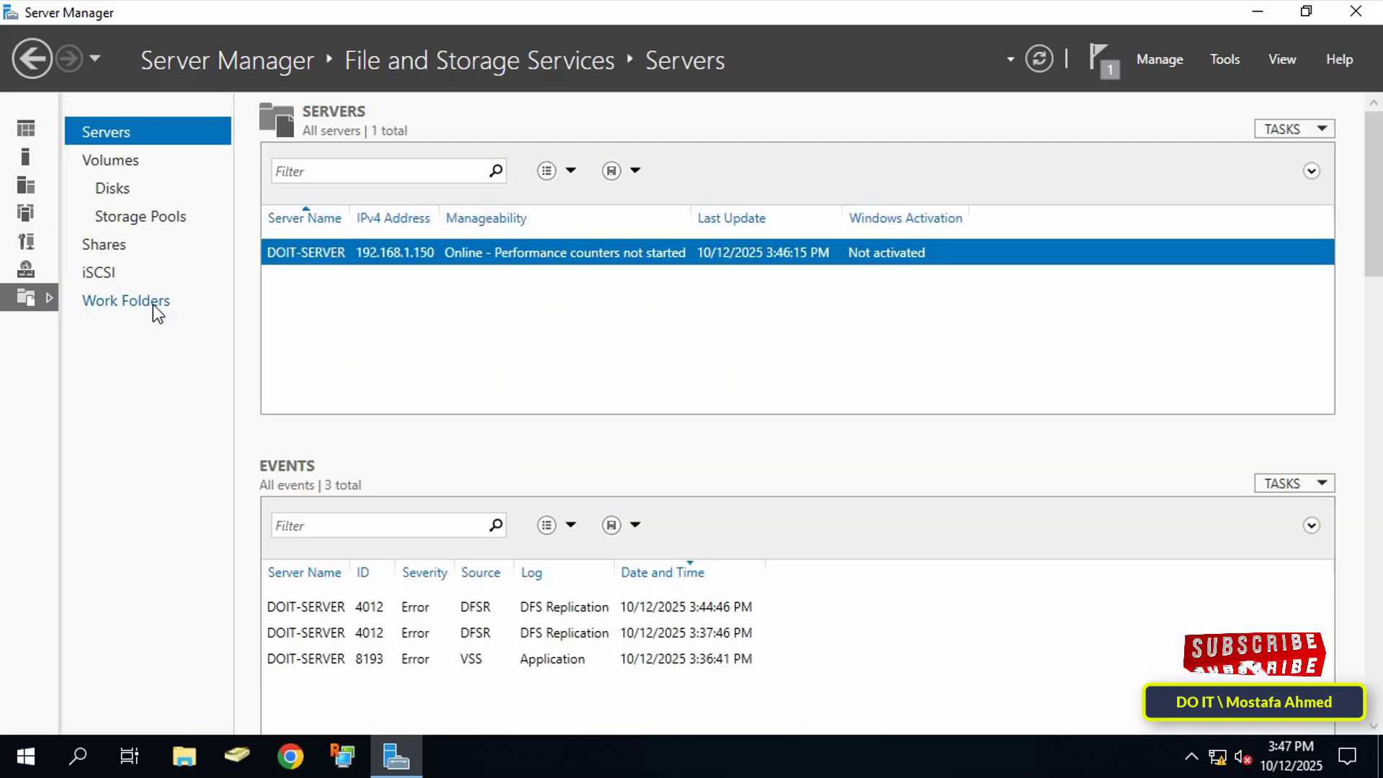
pyautogui.click(152, 303)
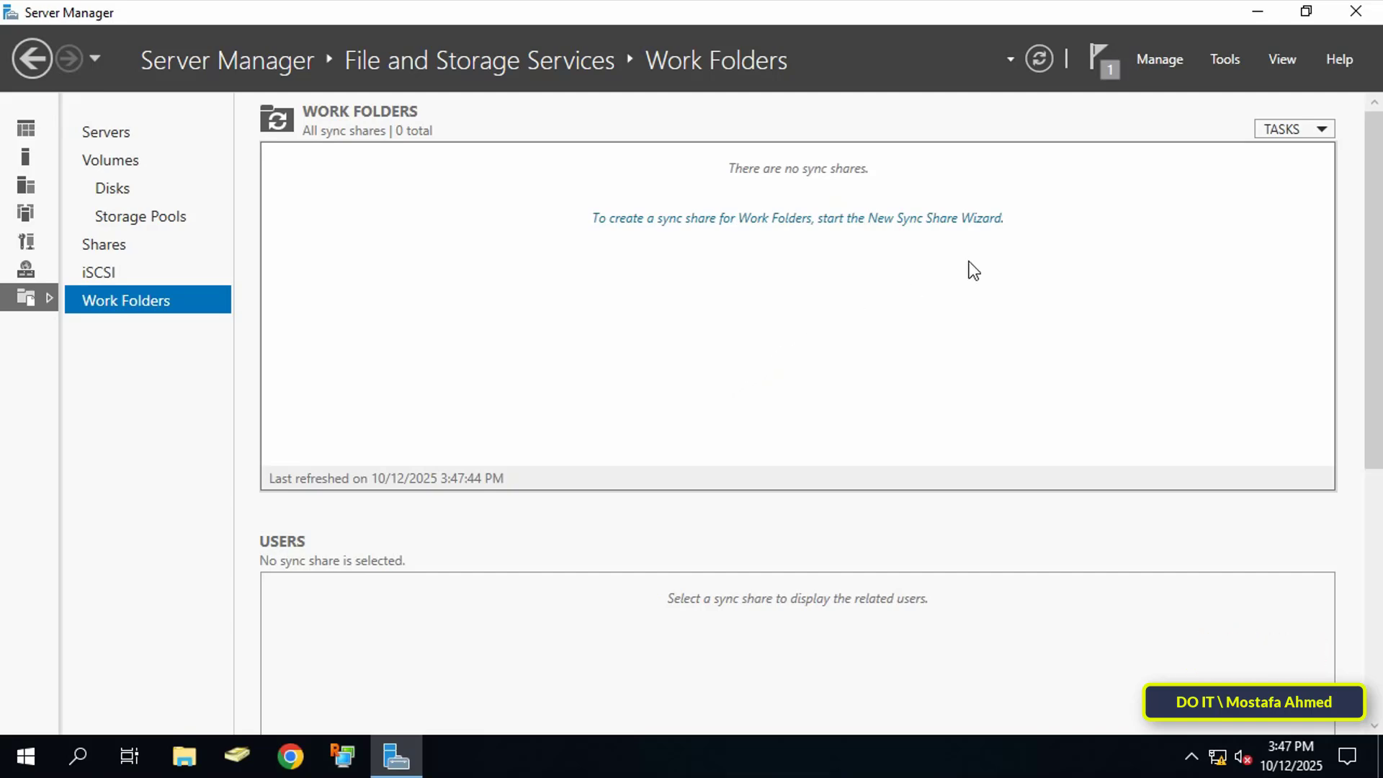
pyautogui.click(1296, 129)
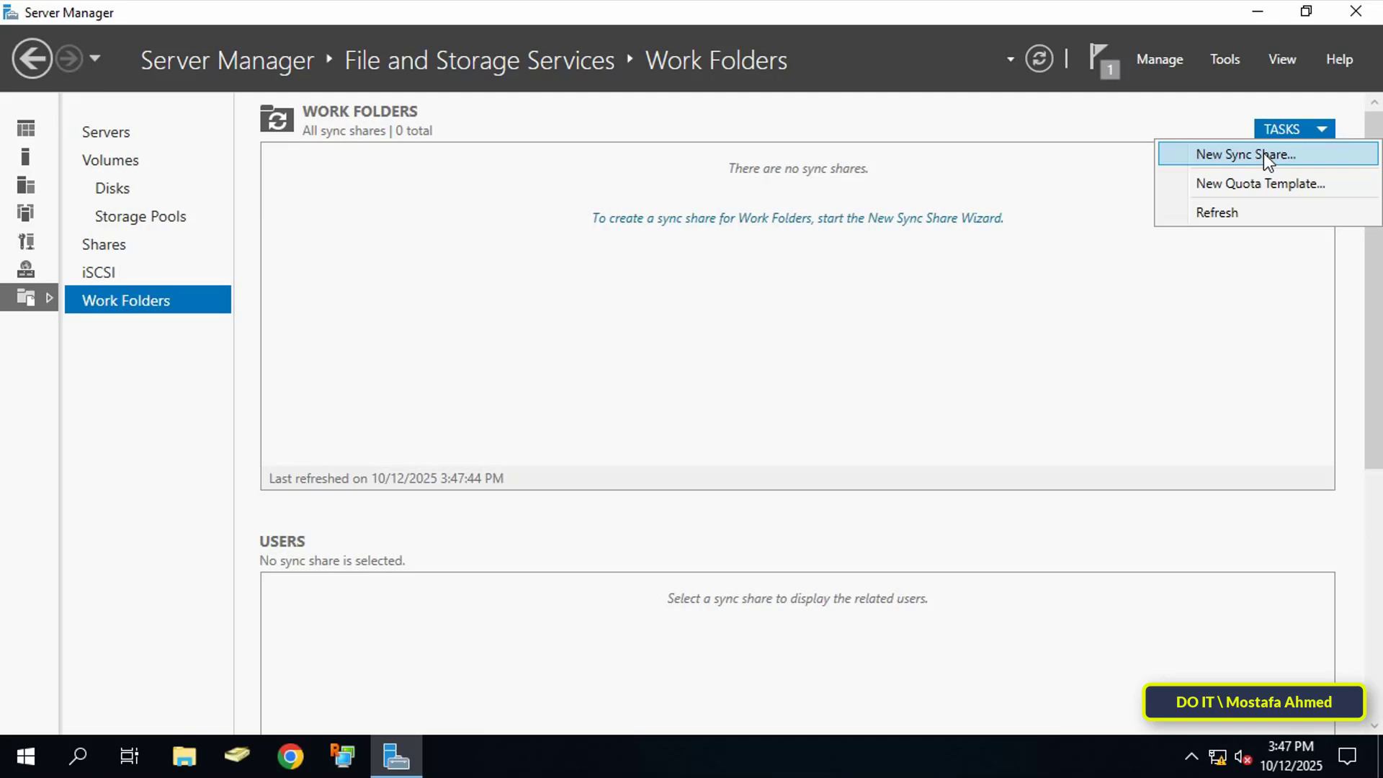
pyautogui.click(1265, 155)
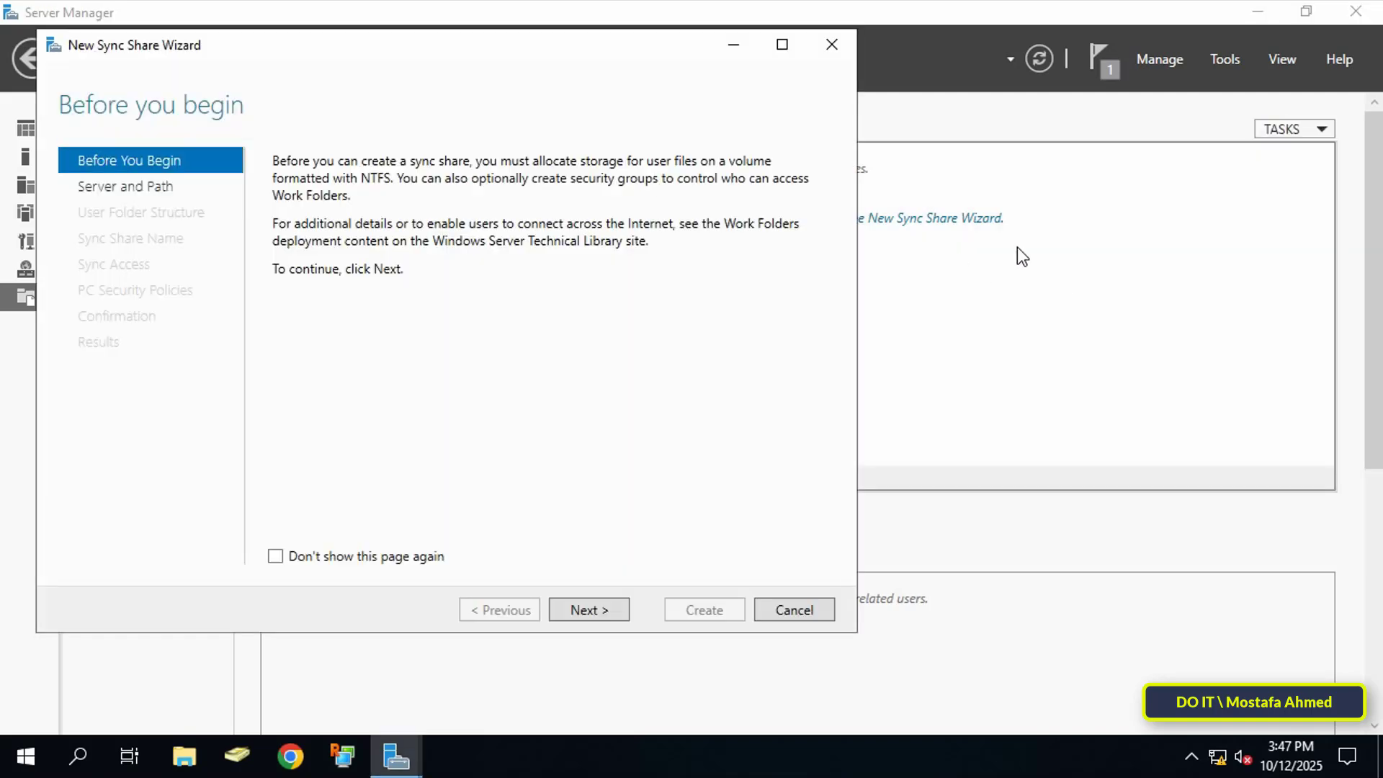
pyautogui.click(589, 611)
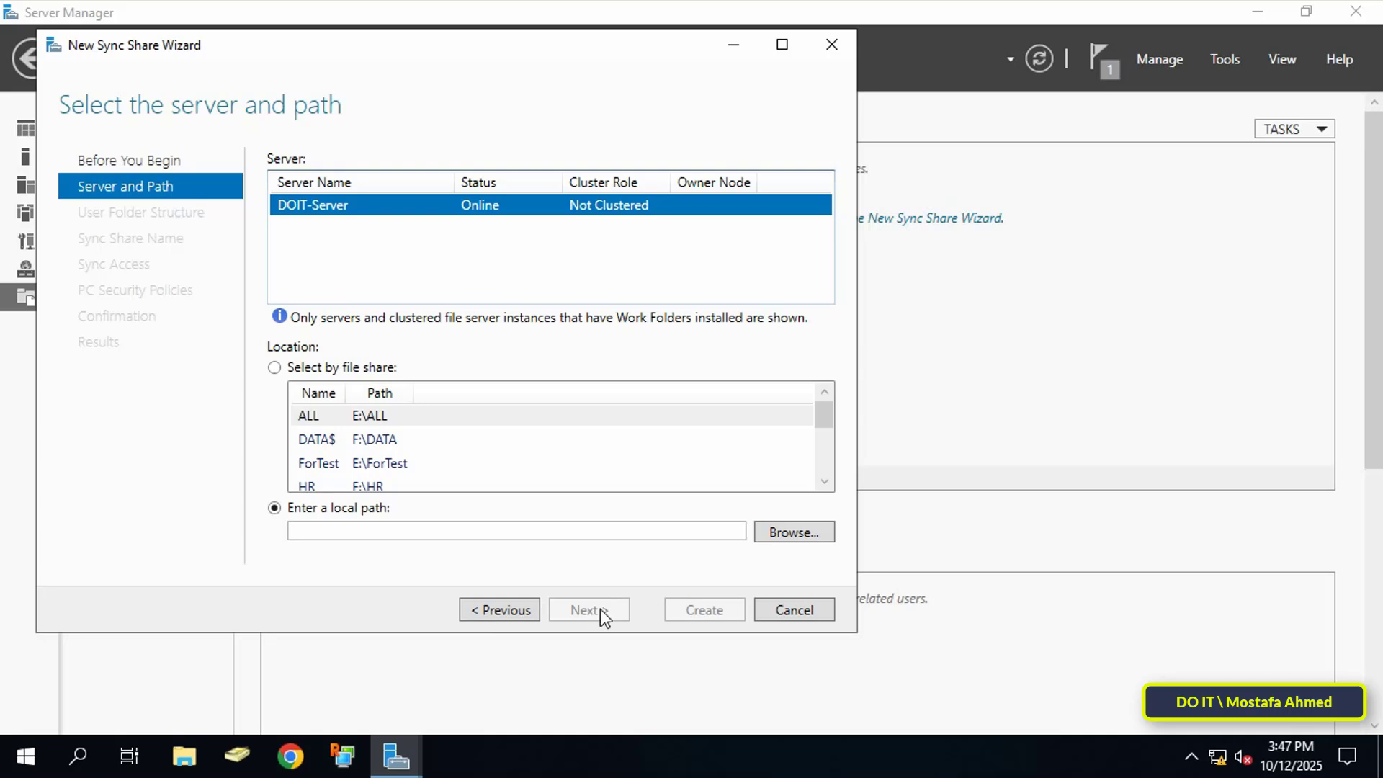
# Create a folder named WorkFoldersTest on the E: volume and use it as the sync share's local path
pyautogui.click(792, 527)
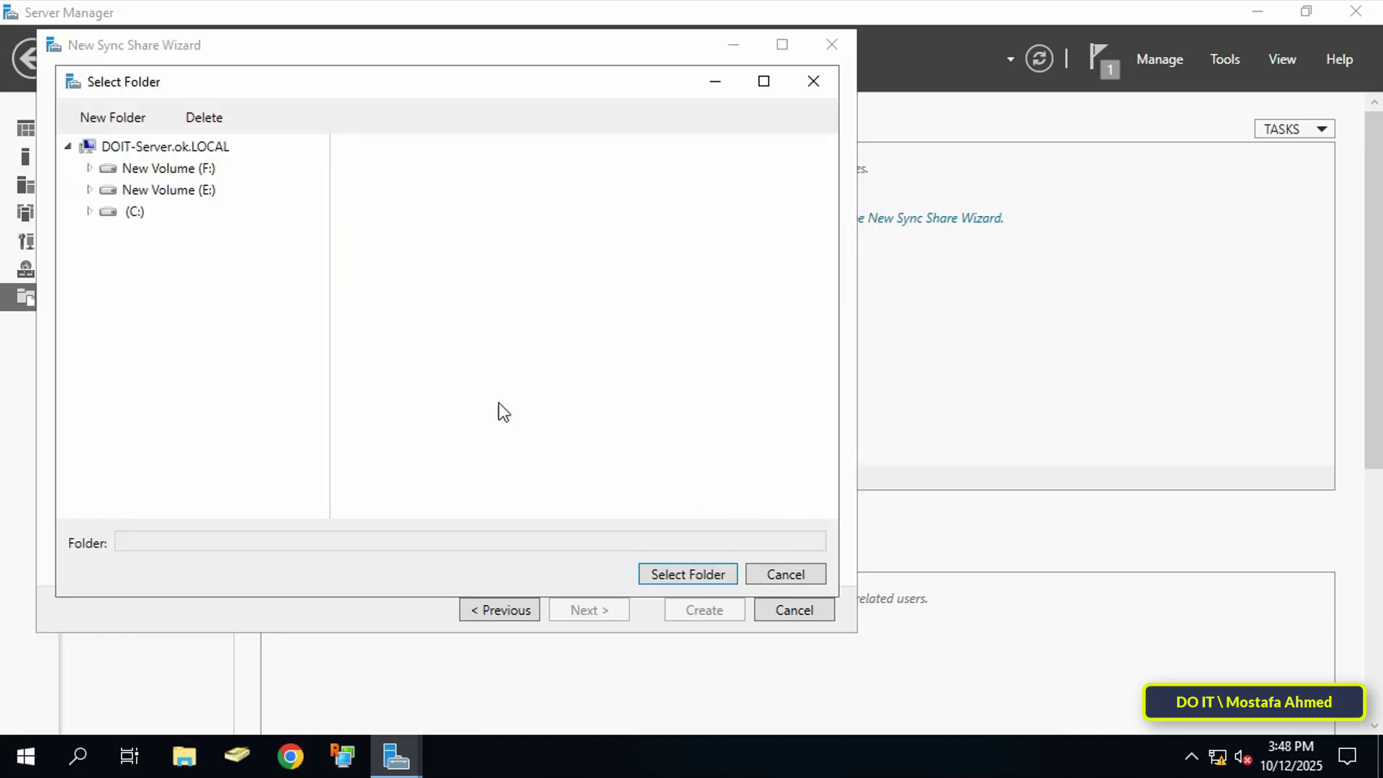
pyautogui.click(161, 191)
pyautogui.click(113, 117)
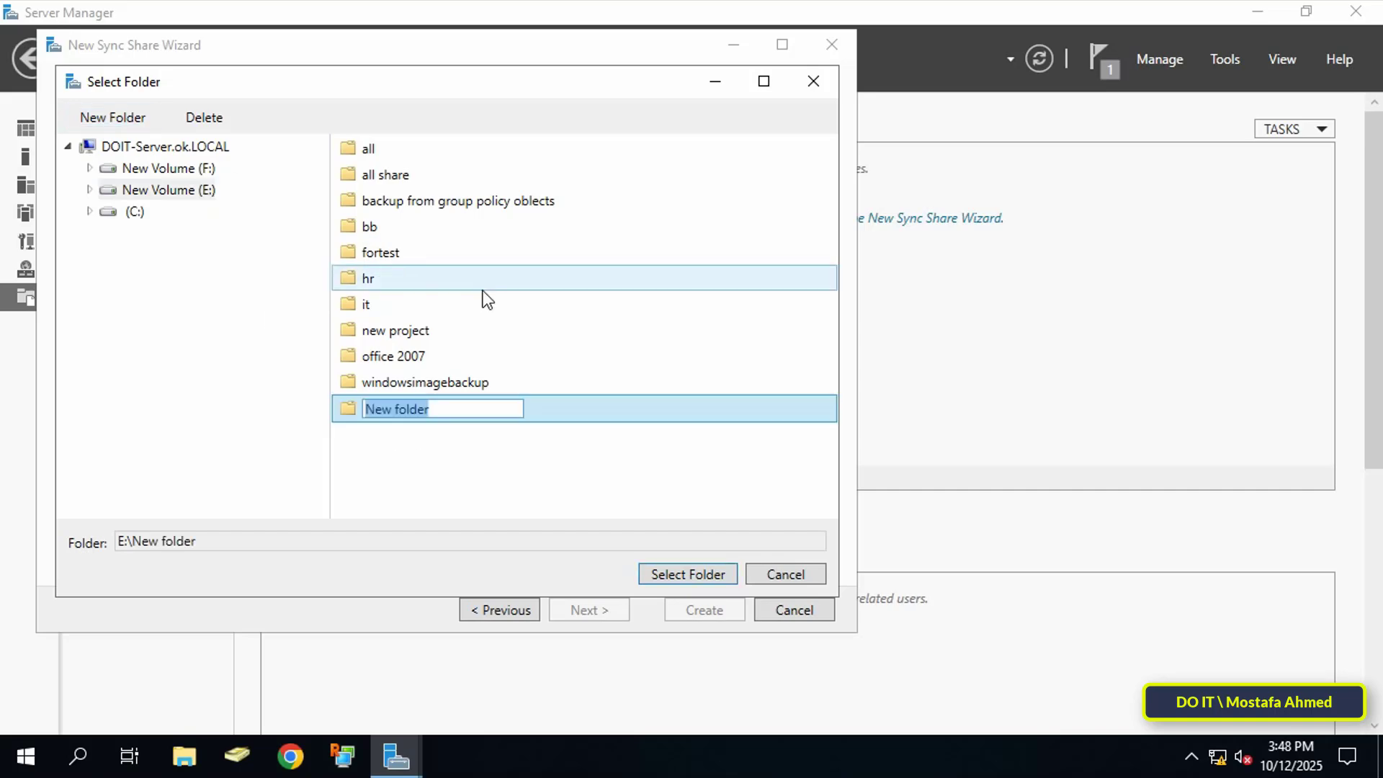
pyautogui.write('Wo')
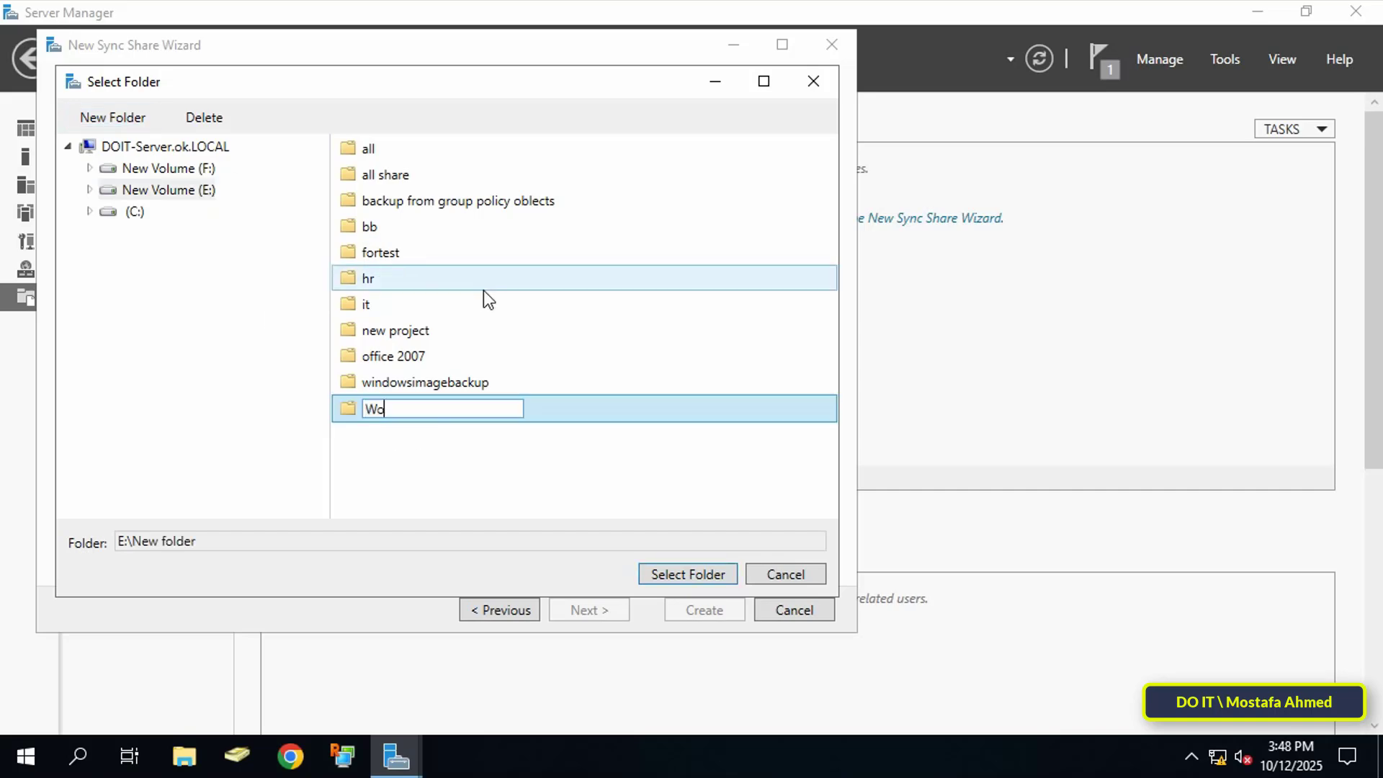
pyautogui.write('rkFoldersTest')
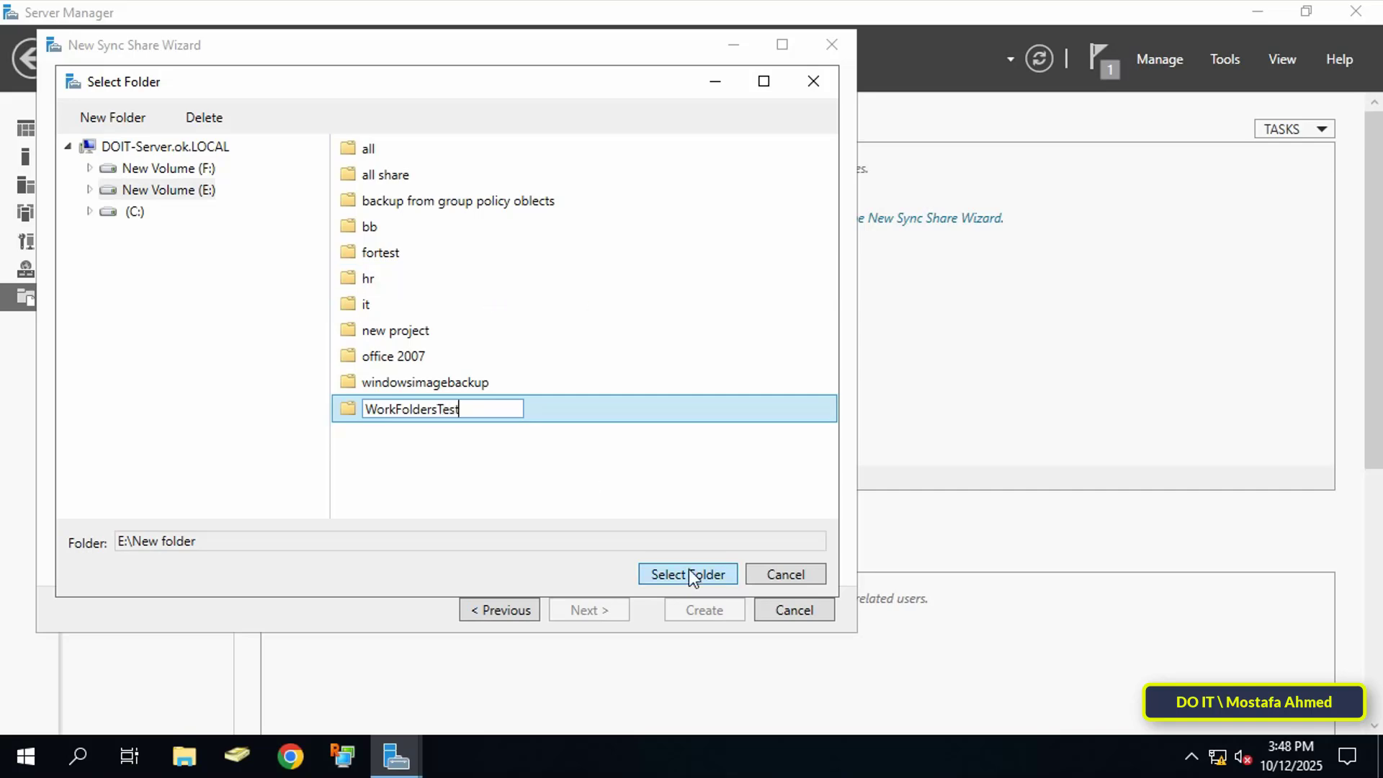
pyautogui.click(687, 571)
pyautogui.moveTo(418, 534); pyautogui.dragTo(311, 538)
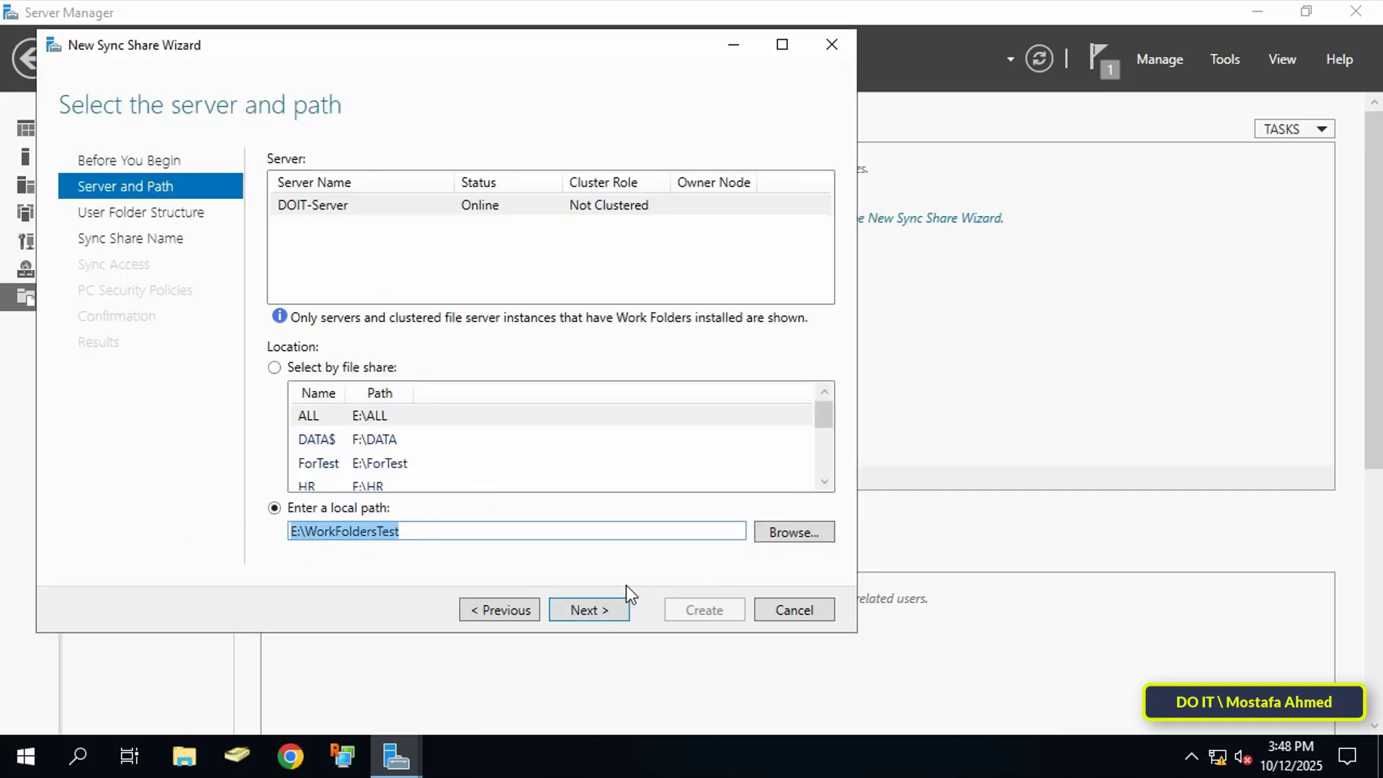
pyautogui.click(611, 610)
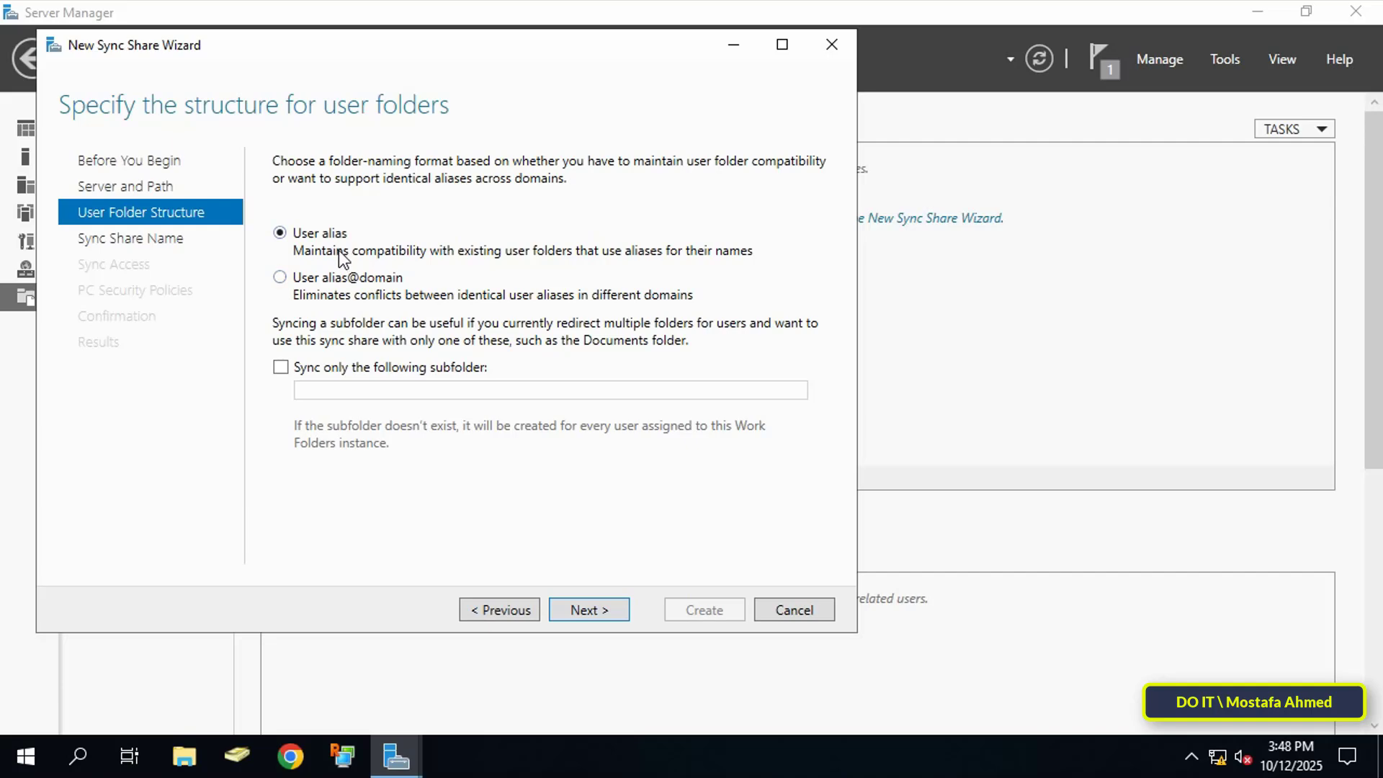
# Set the user folder structure to User alias@domain and accept WorkFoldersTest as the sync share name
pyautogui.click(371, 278)
pyautogui.click(606, 605)
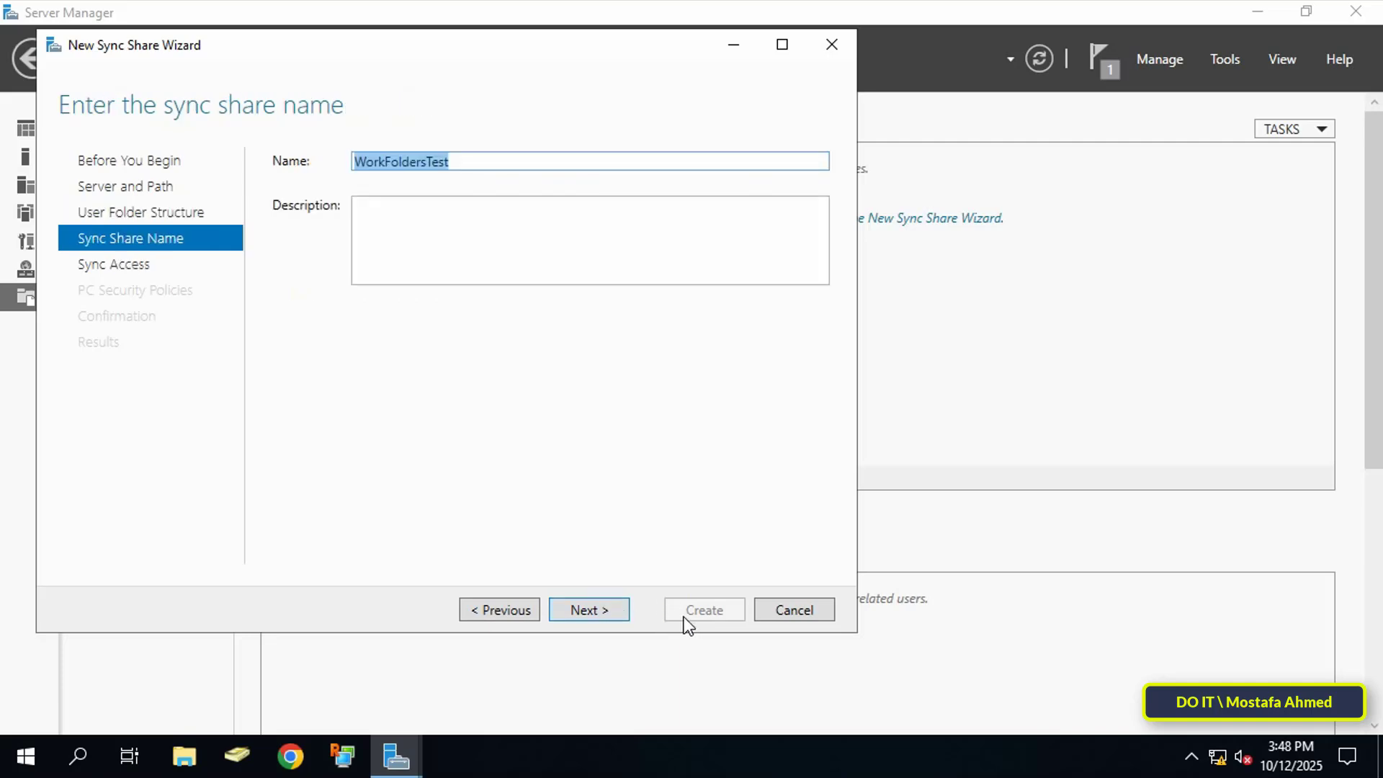
pyautogui.click(584, 611)
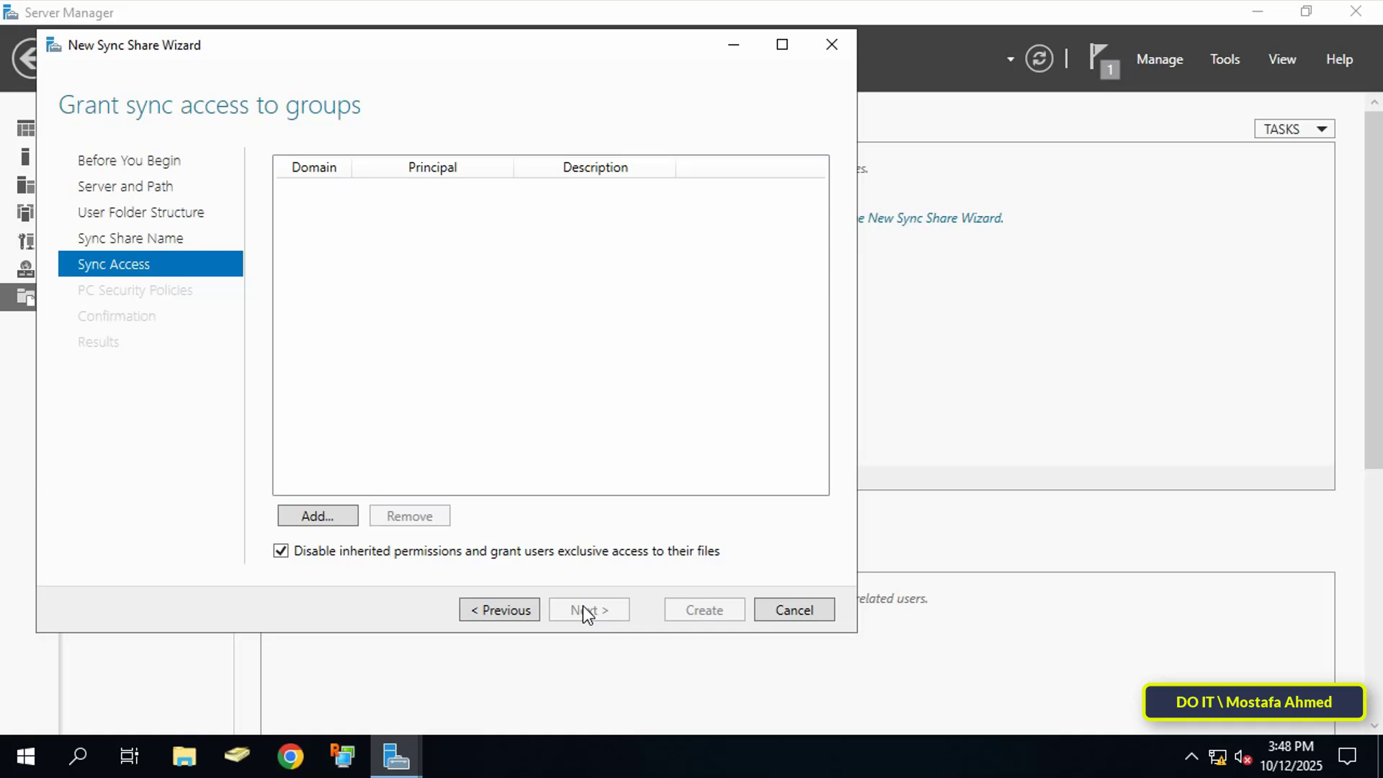
# Grant sync access to the Domain Users group and continue to the PC security policies
pyautogui.click(328, 517)
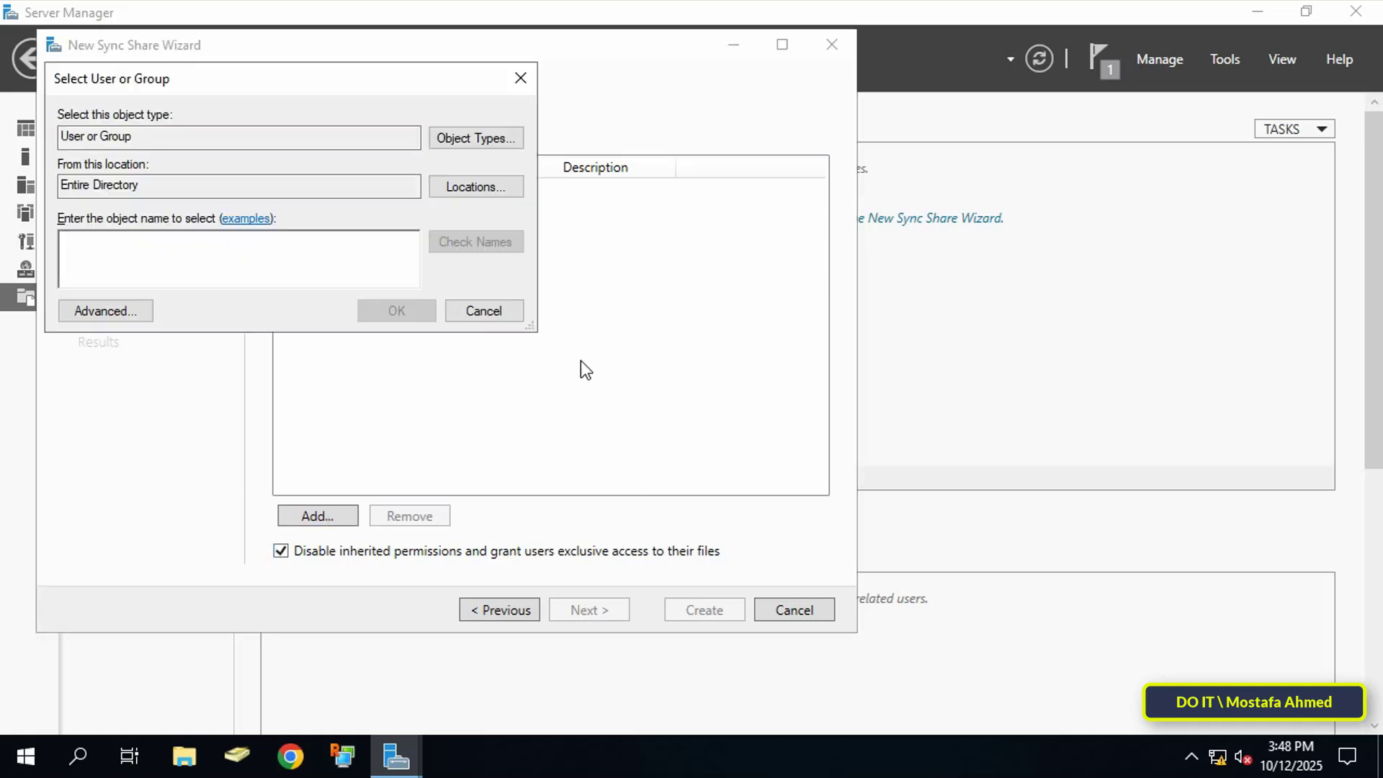
pyautogui.write('domain')
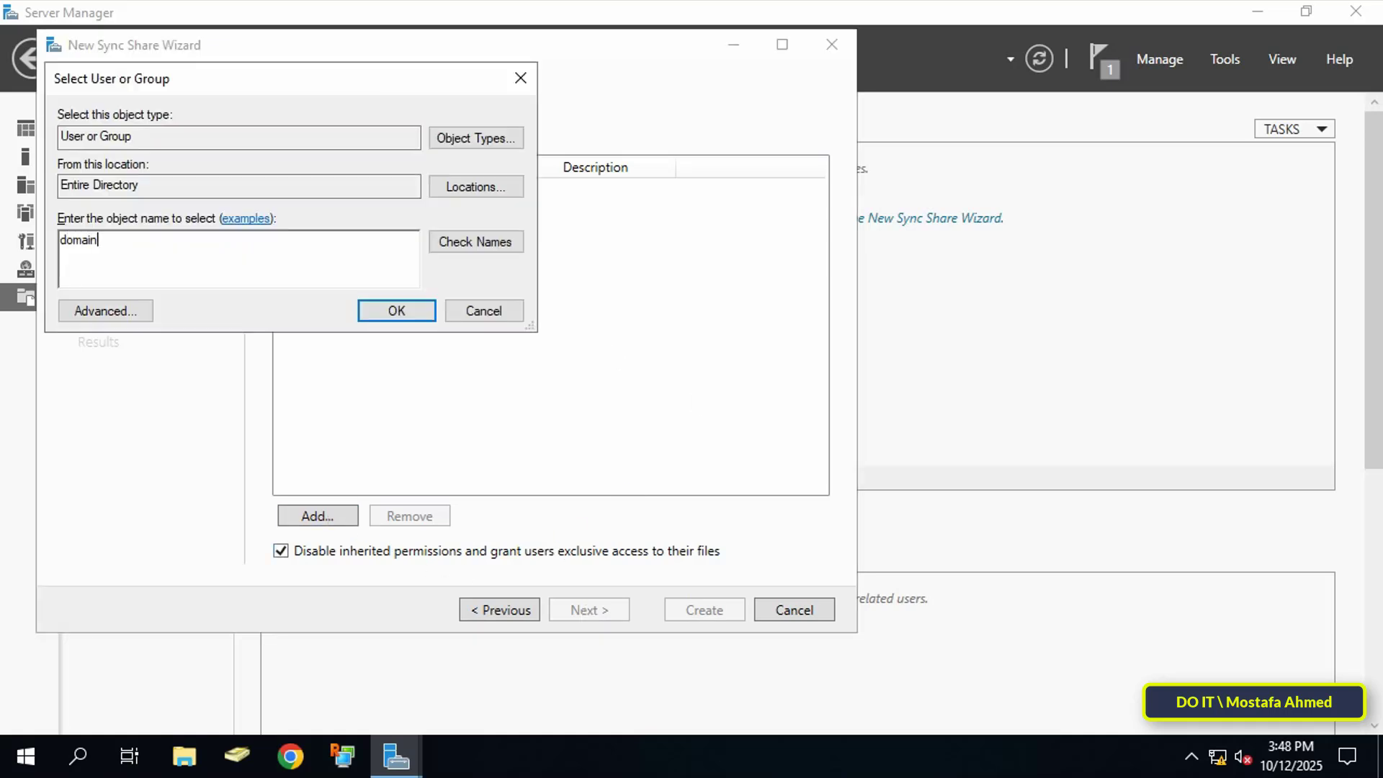
pyautogui.write(' users')
pyautogui.click(505, 248)
pyautogui.click(378, 314)
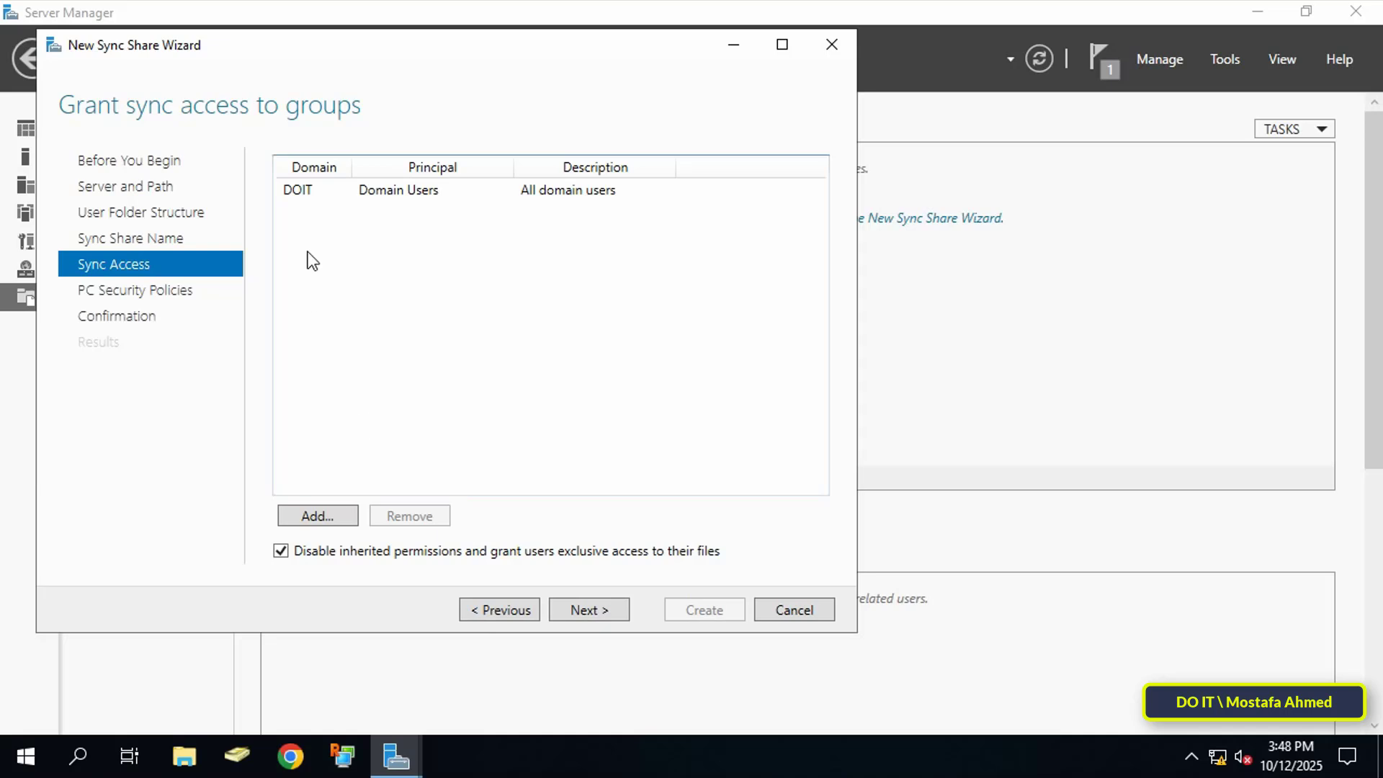
pyautogui.click(582, 609)
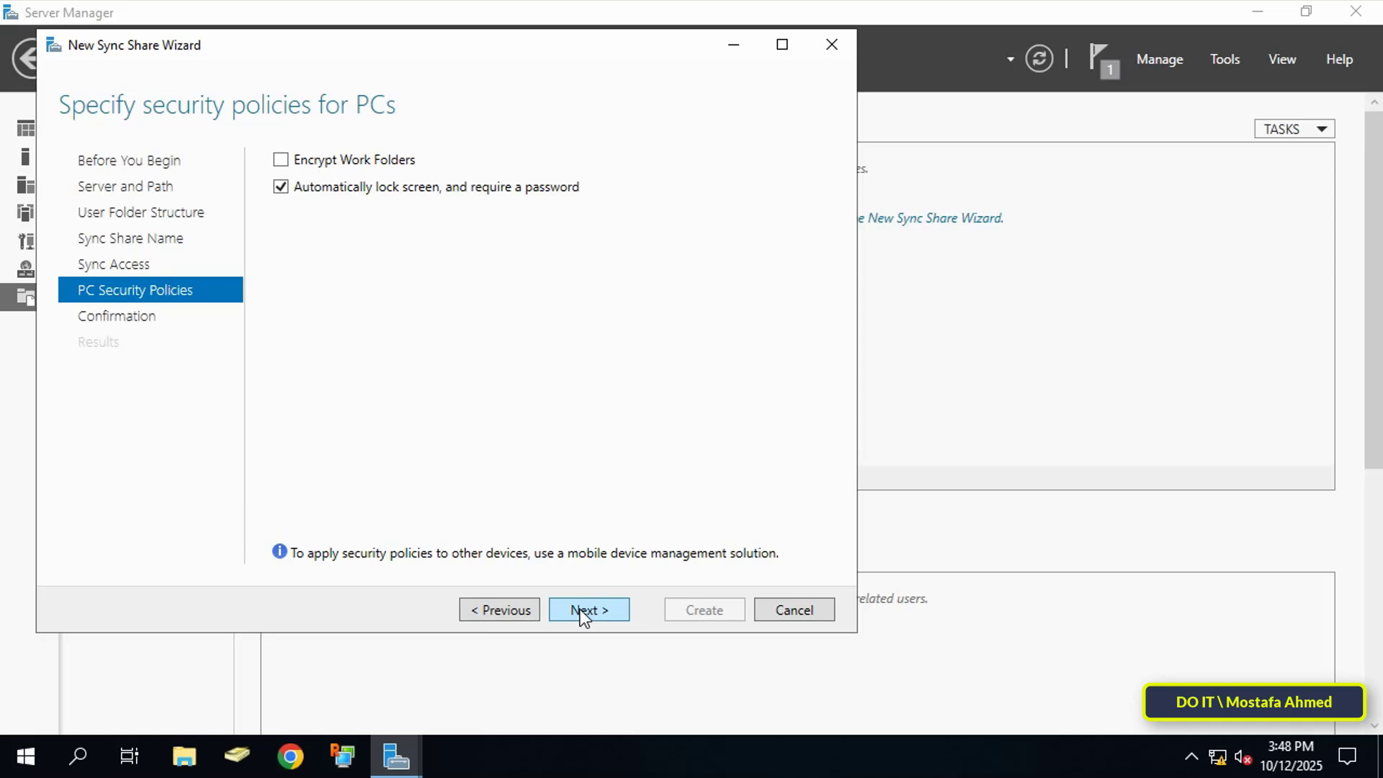
# Accept the default PC security policies, then create the WorkFoldersTest sync share and close the wizard
pyautogui.click(583, 612)
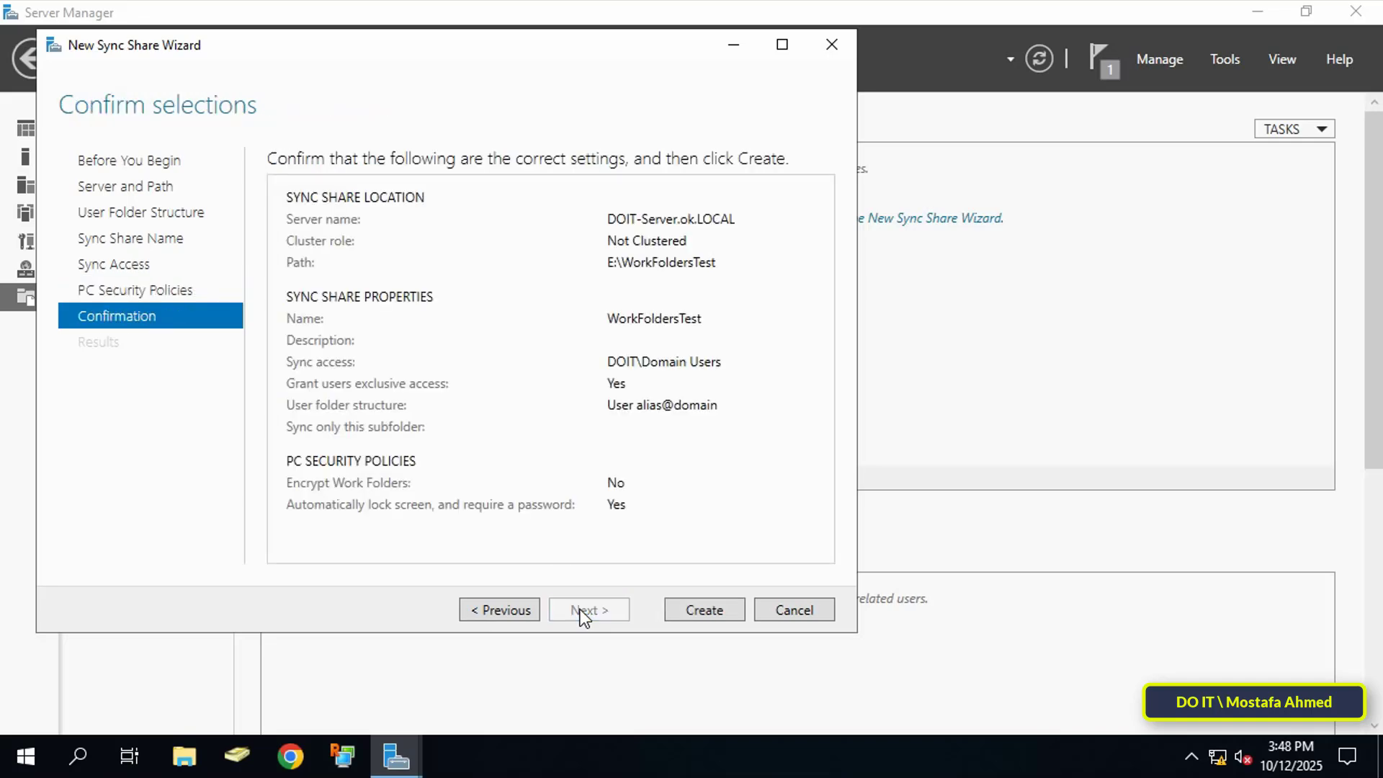
pyautogui.click(684, 612)
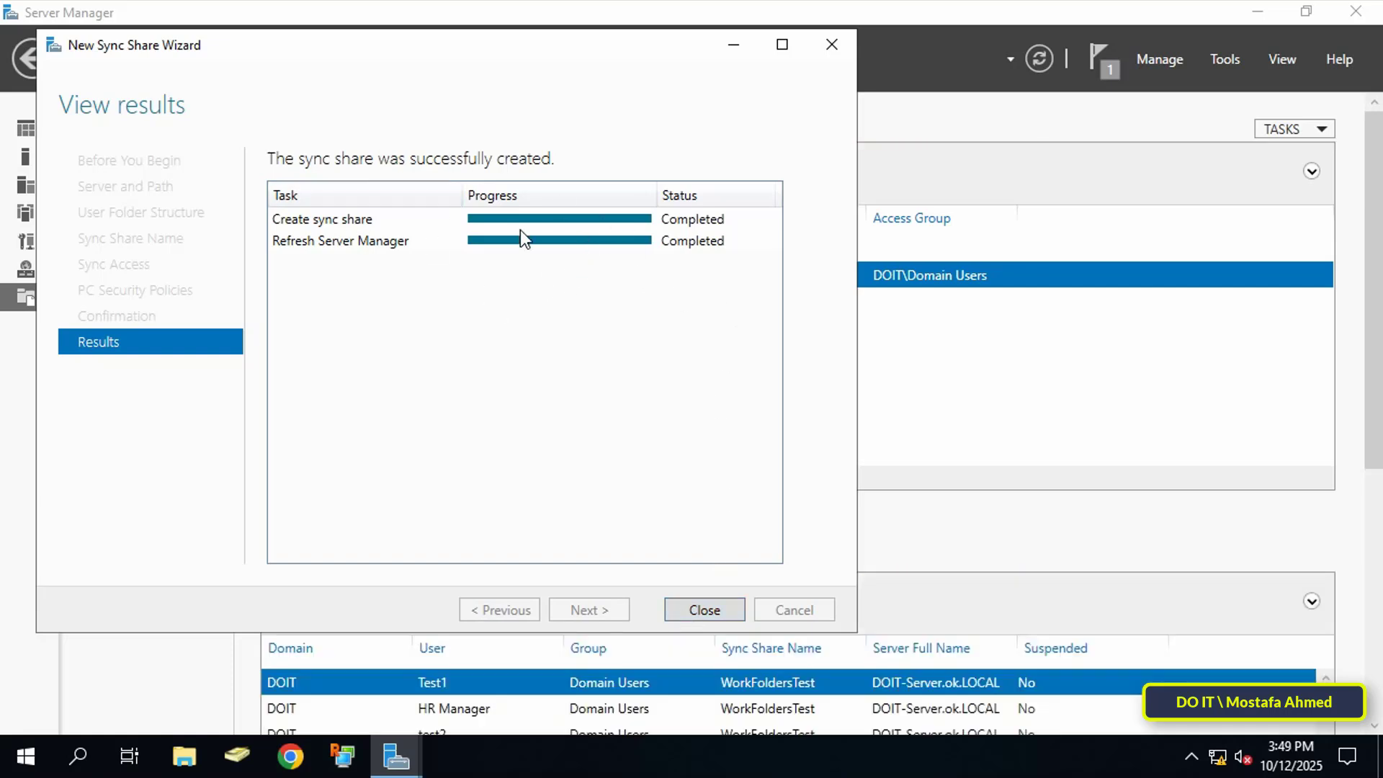
pyautogui.click(704, 609)
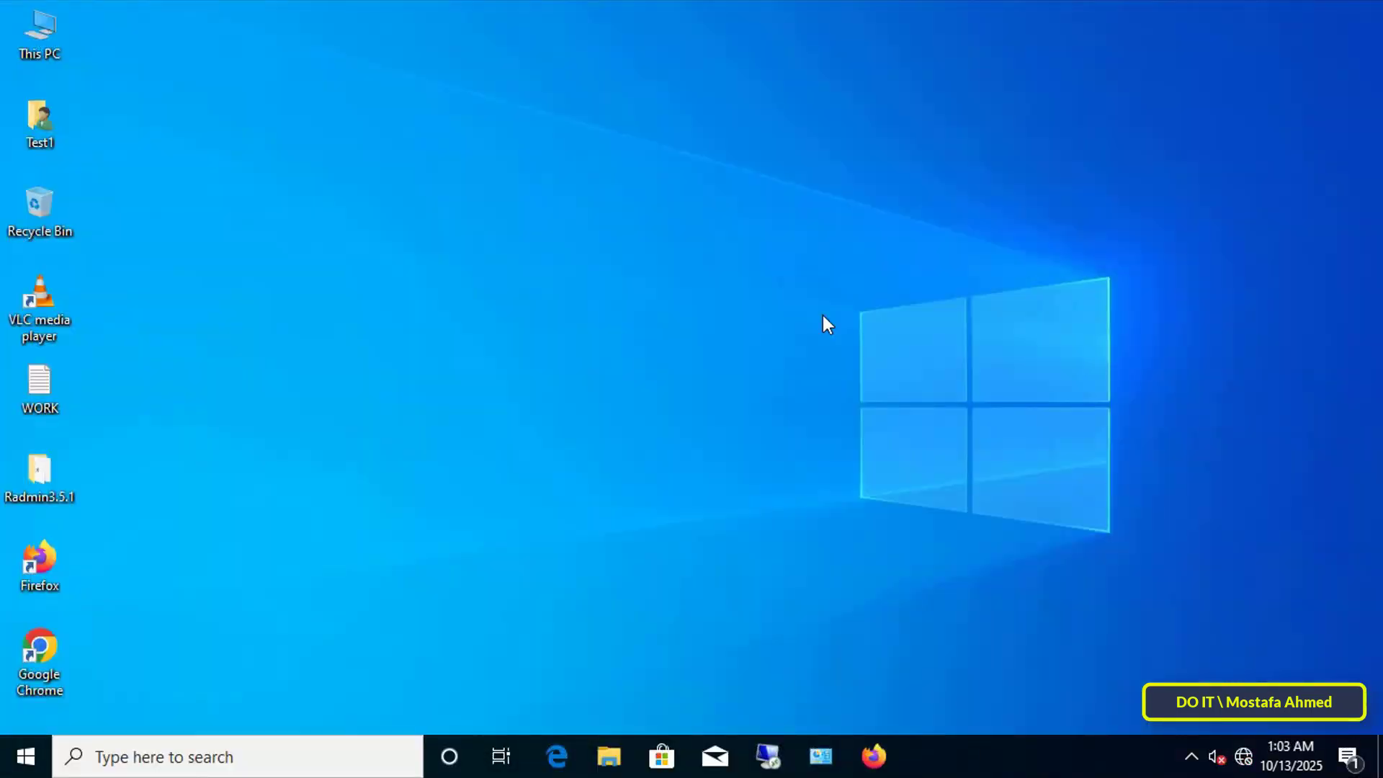
# On the Windows 10 client, find Registry Editor and run it as administrator
pyautogui.click(190, 765)
pyautogui.write('reg')
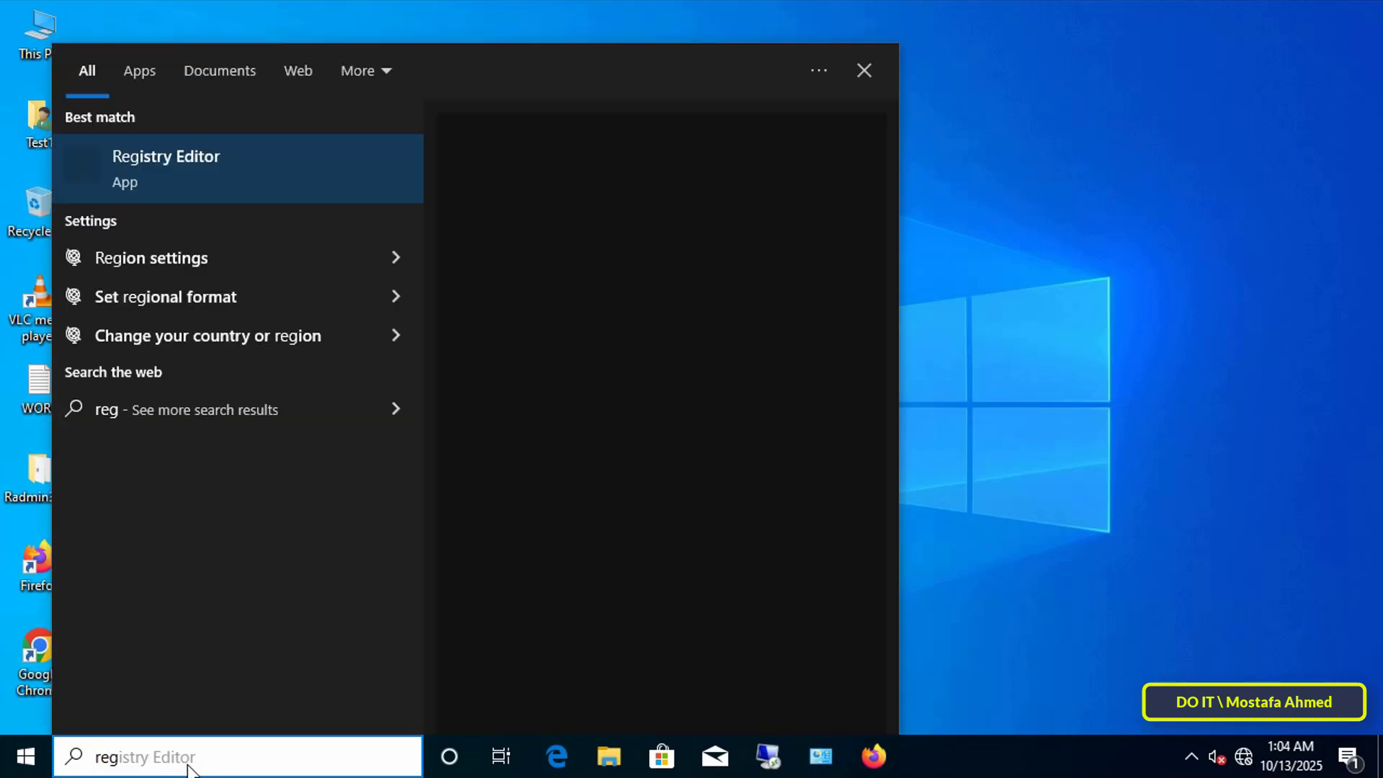
pyautogui.write('istry')
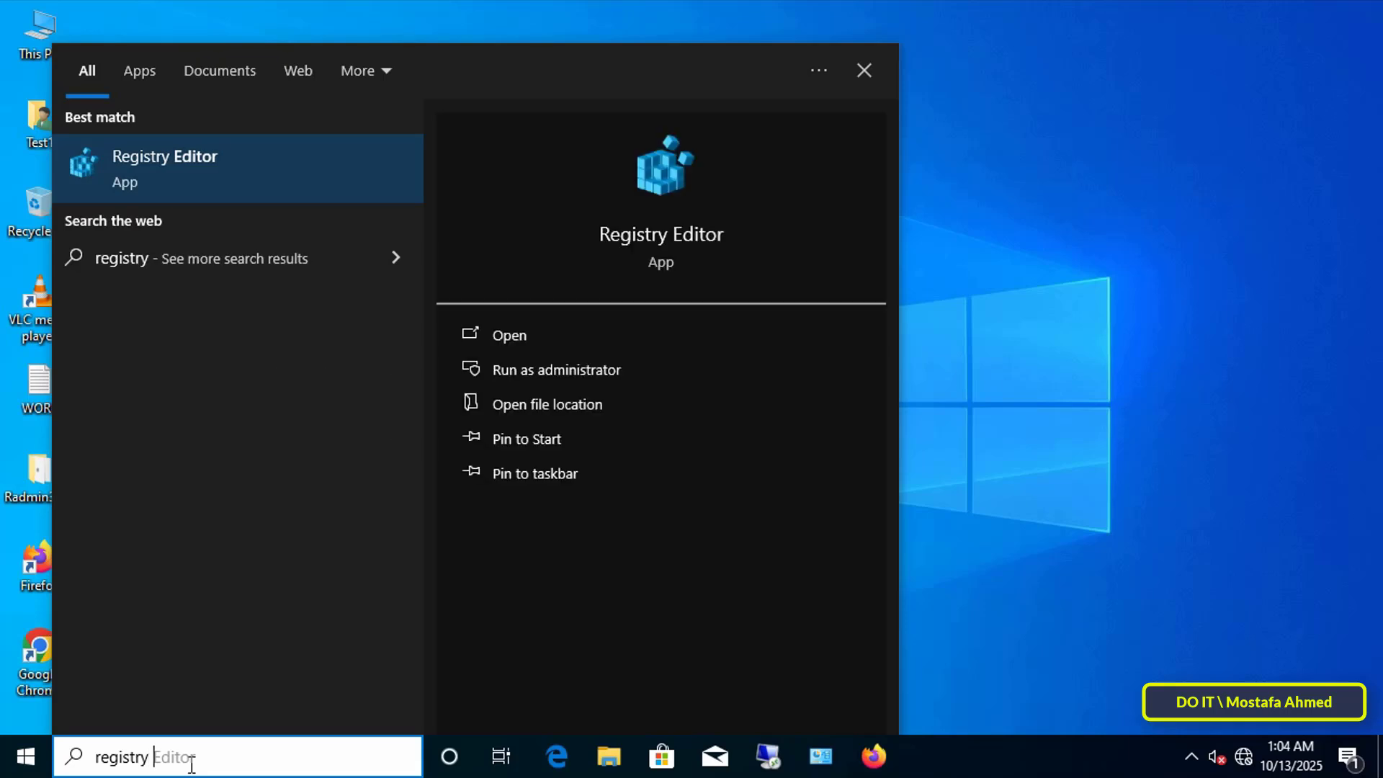
pyautogui.write(' editor')
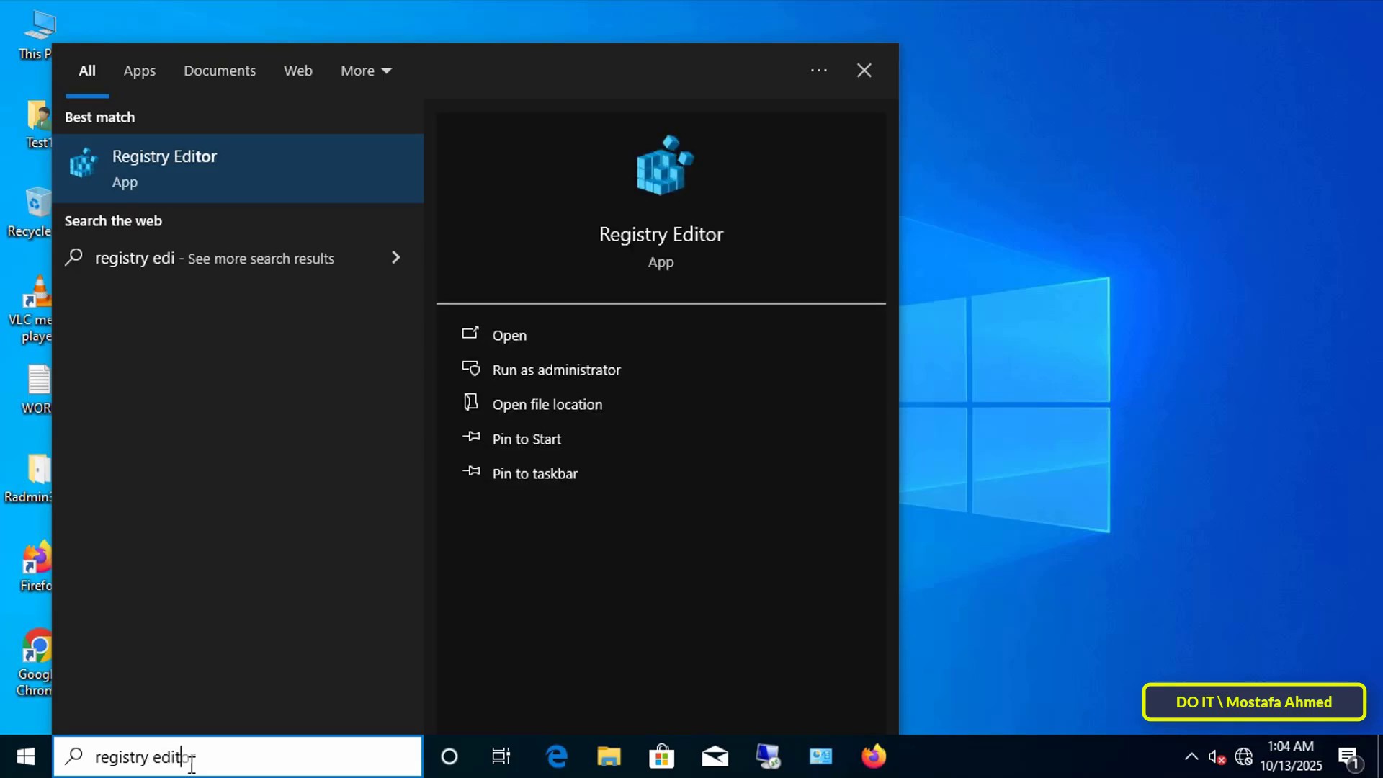
pyautogui.click(532, 369)
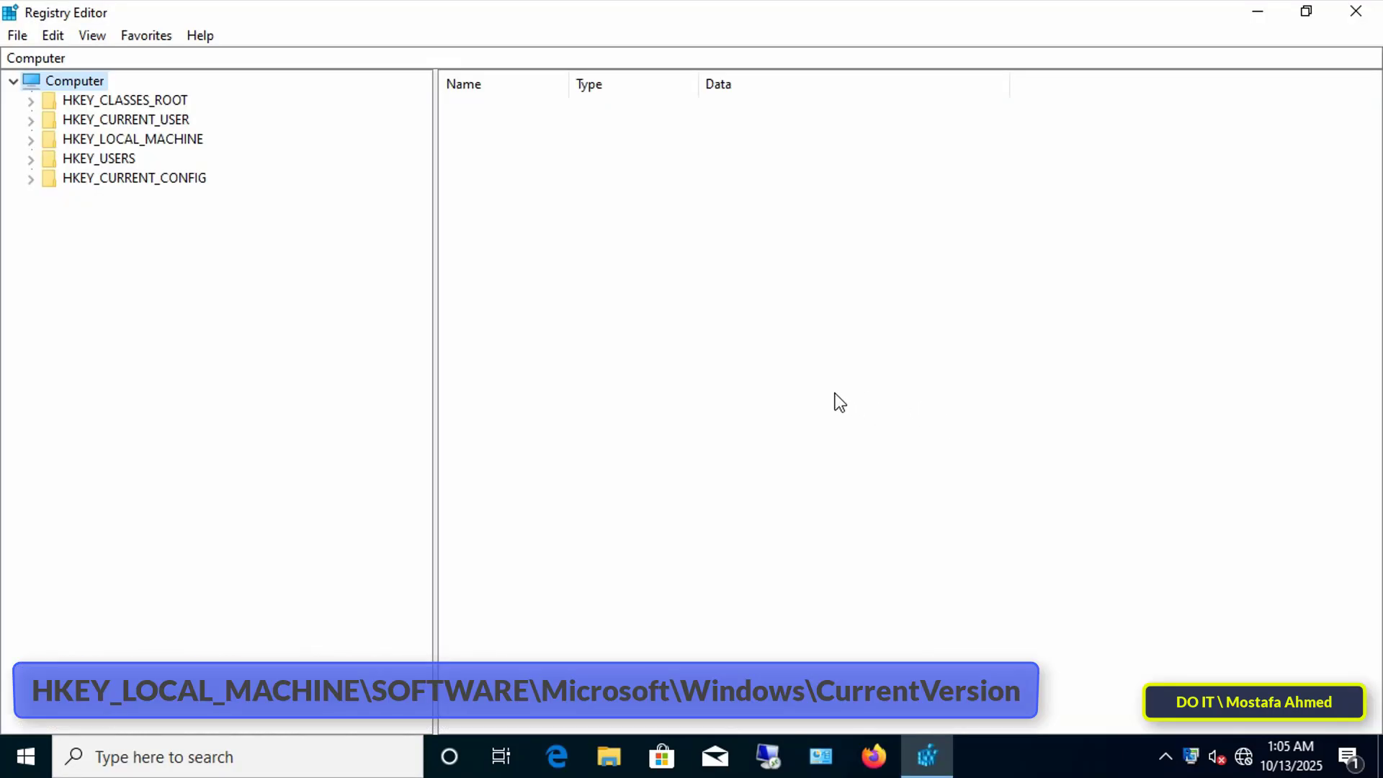
# Go to the registry key HKEY_LOCAL_MACHINE\SOFTWARE\Microsoft\Windows\CurrentVersion
pyautogui.doubleClick(161, 141)
pyautogui.doubleClick(139, 237)
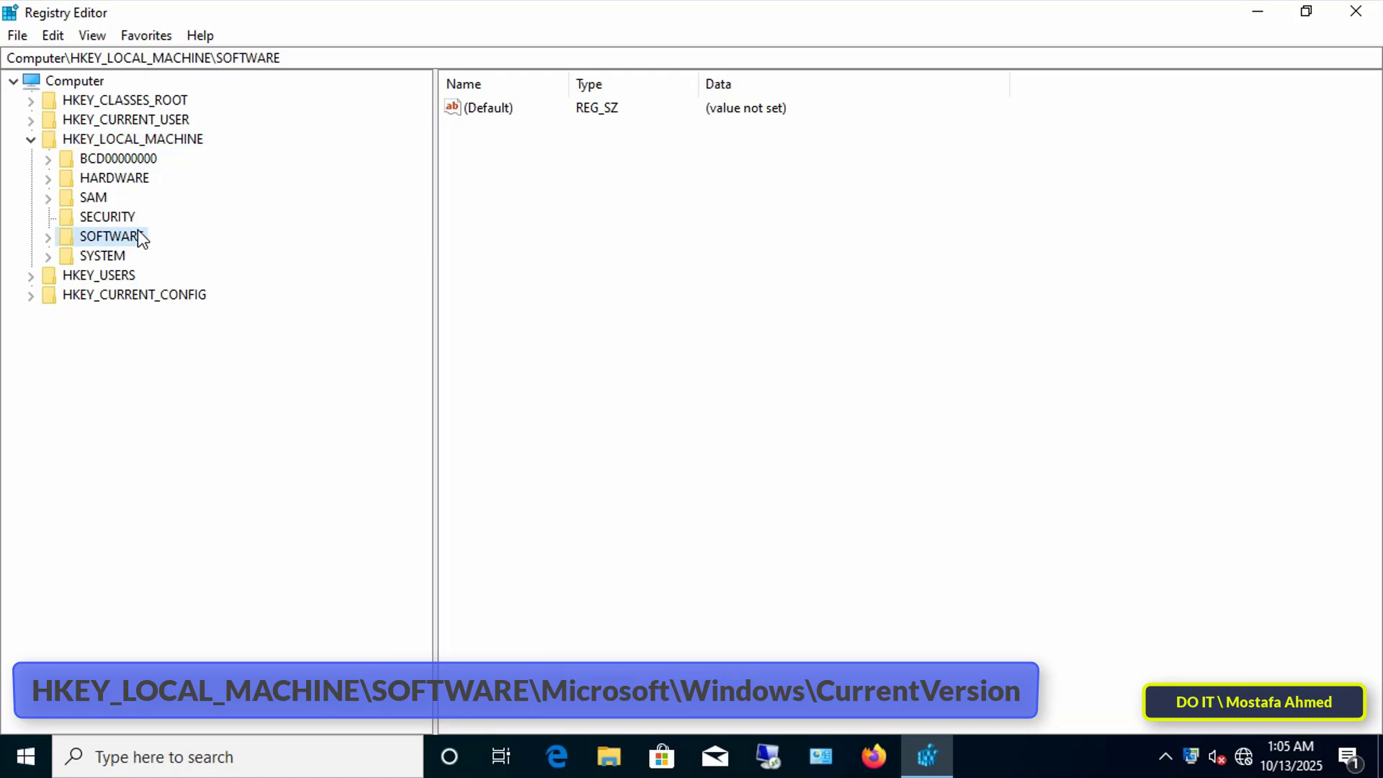
pyautogui.doubleClick(125, 392)
pyautogui.scroll(-20, 215, 448)
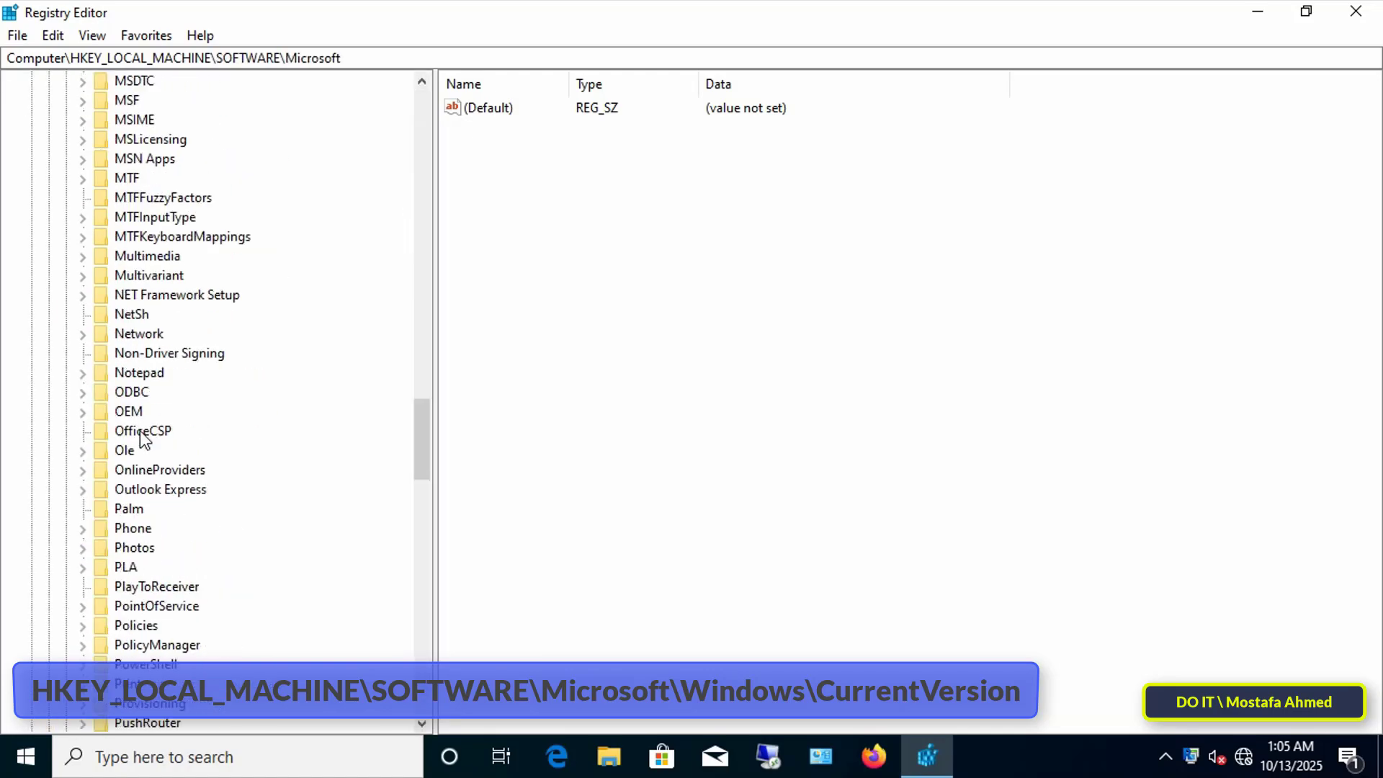
pyautogui.scroll(-5, 214, 448)
pyautogui.doubleClick(141, 294)
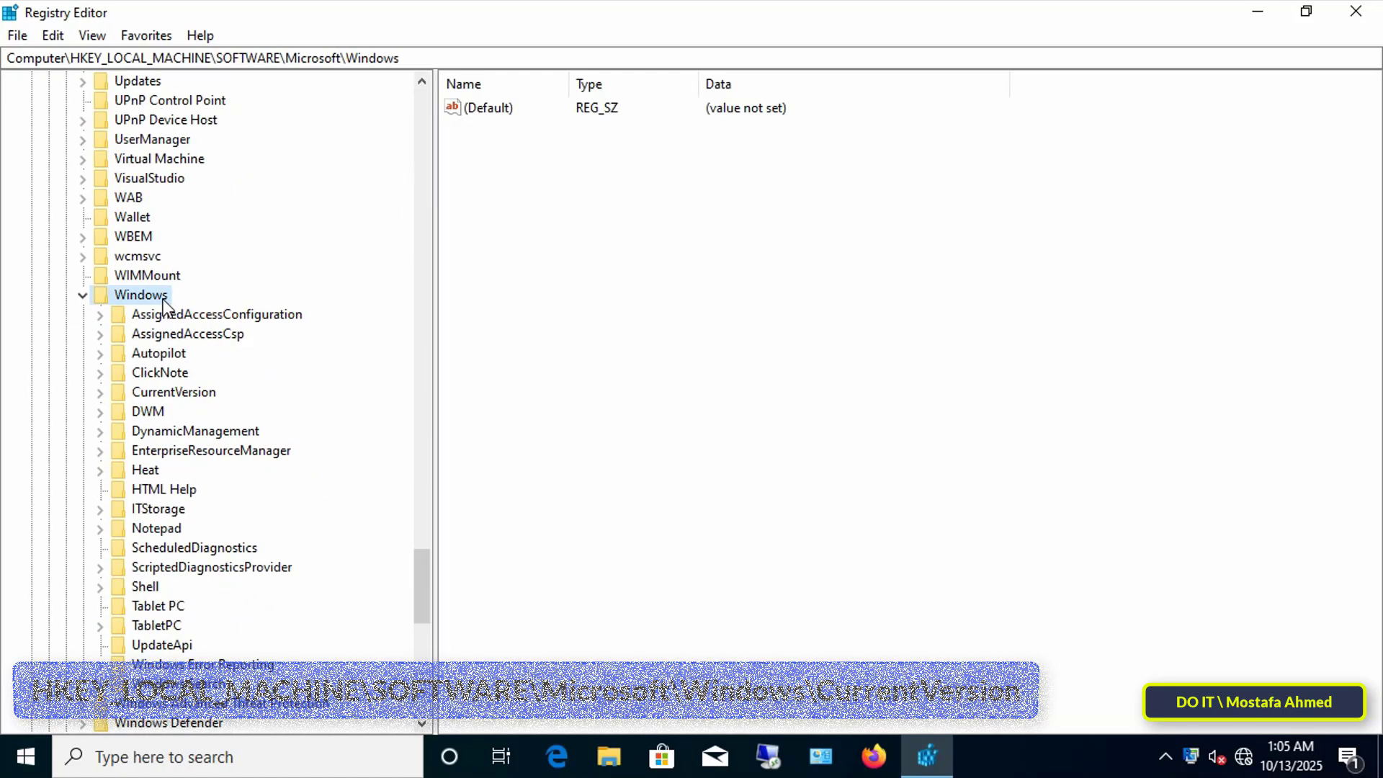
pyautogui.click(174, 392)
# Create a new key named WorkFolders under CurrentVersion
pyautogui.rightClick(175, 395)
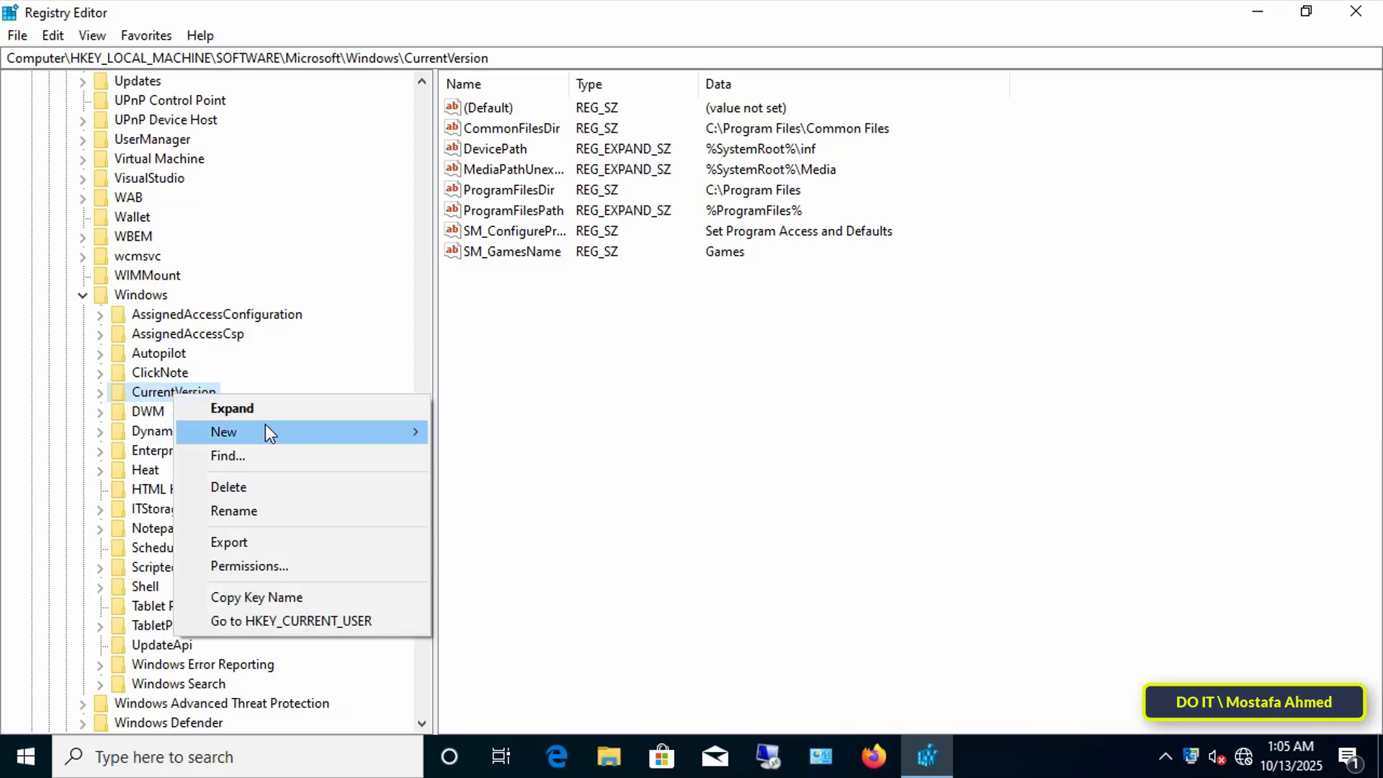
pyautogui.moveTo(265, 431)
pyautogui.click(484, 433)
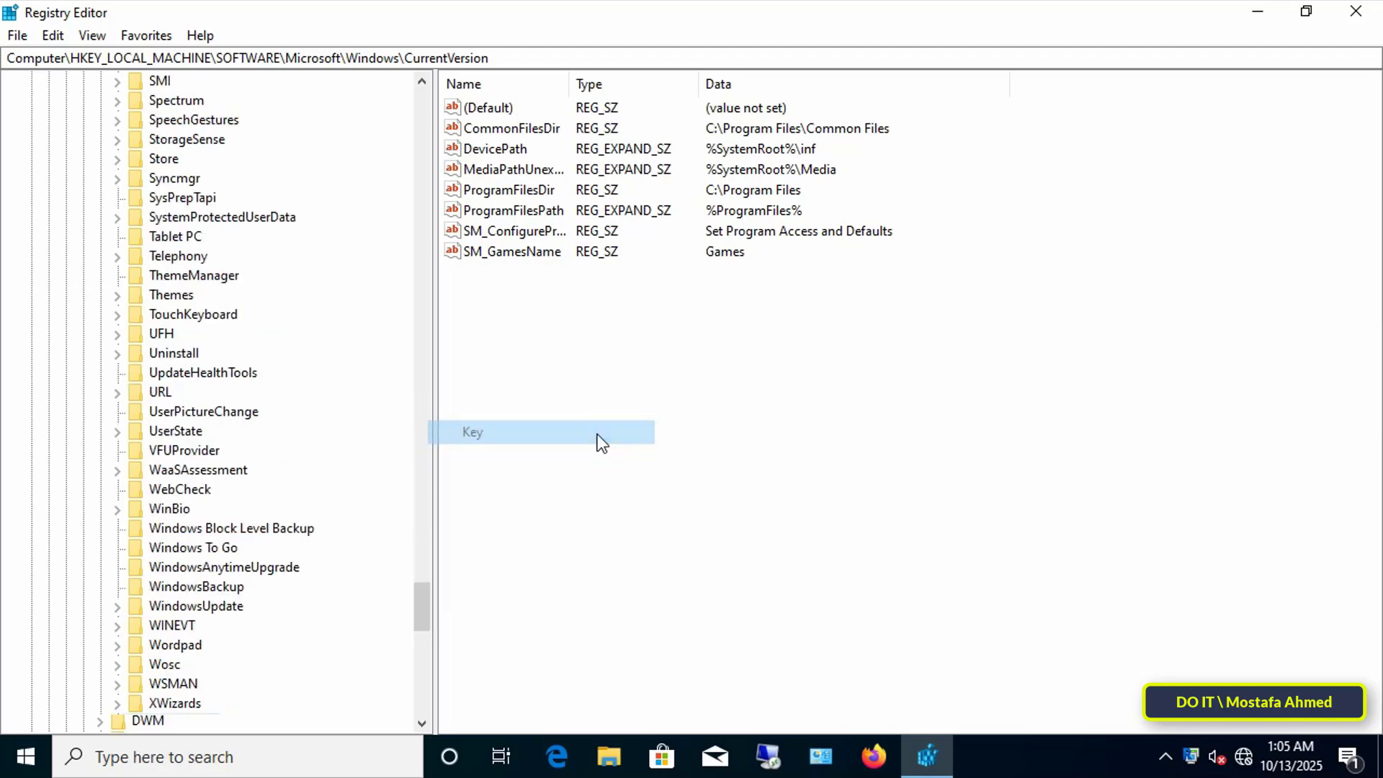
pyautogui.write('Wor')
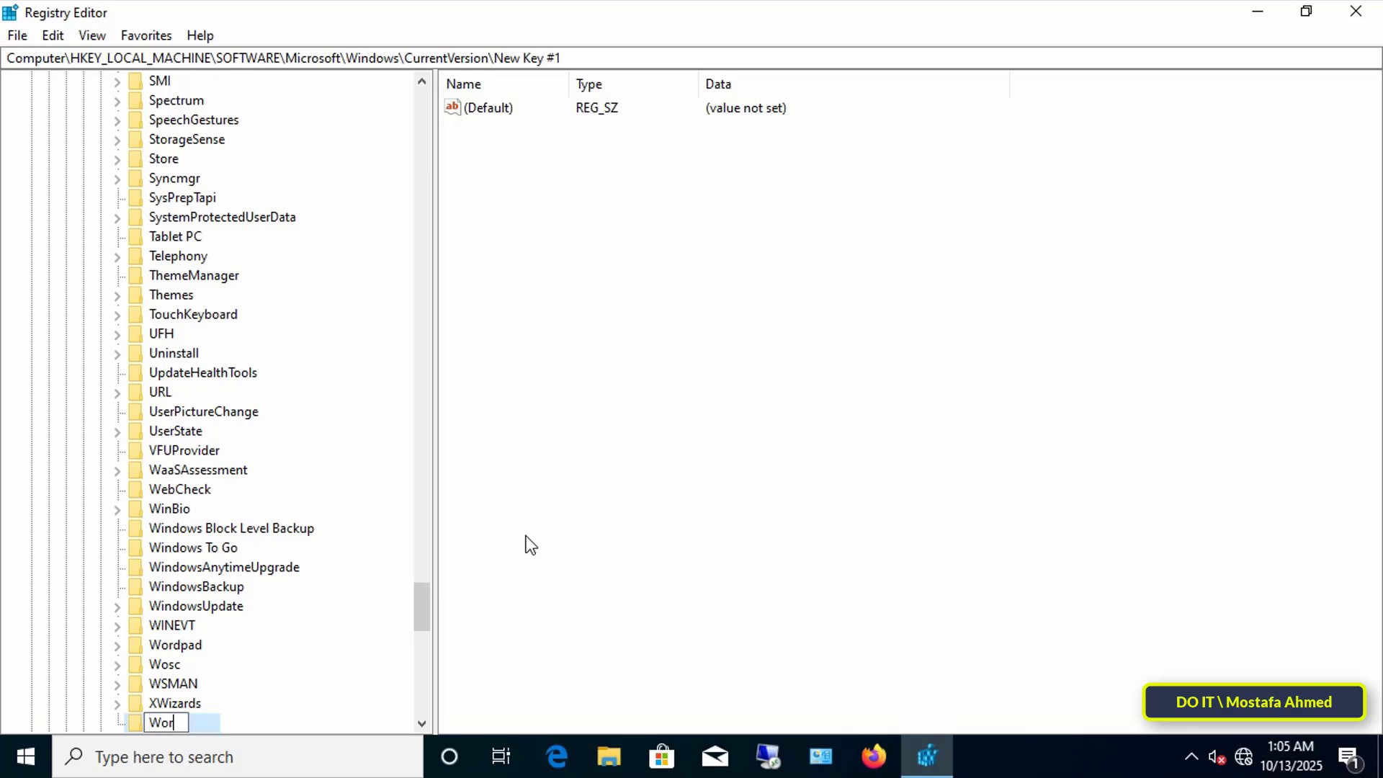
pyautogui.write('kFolders')
pyautogui.press('Return')
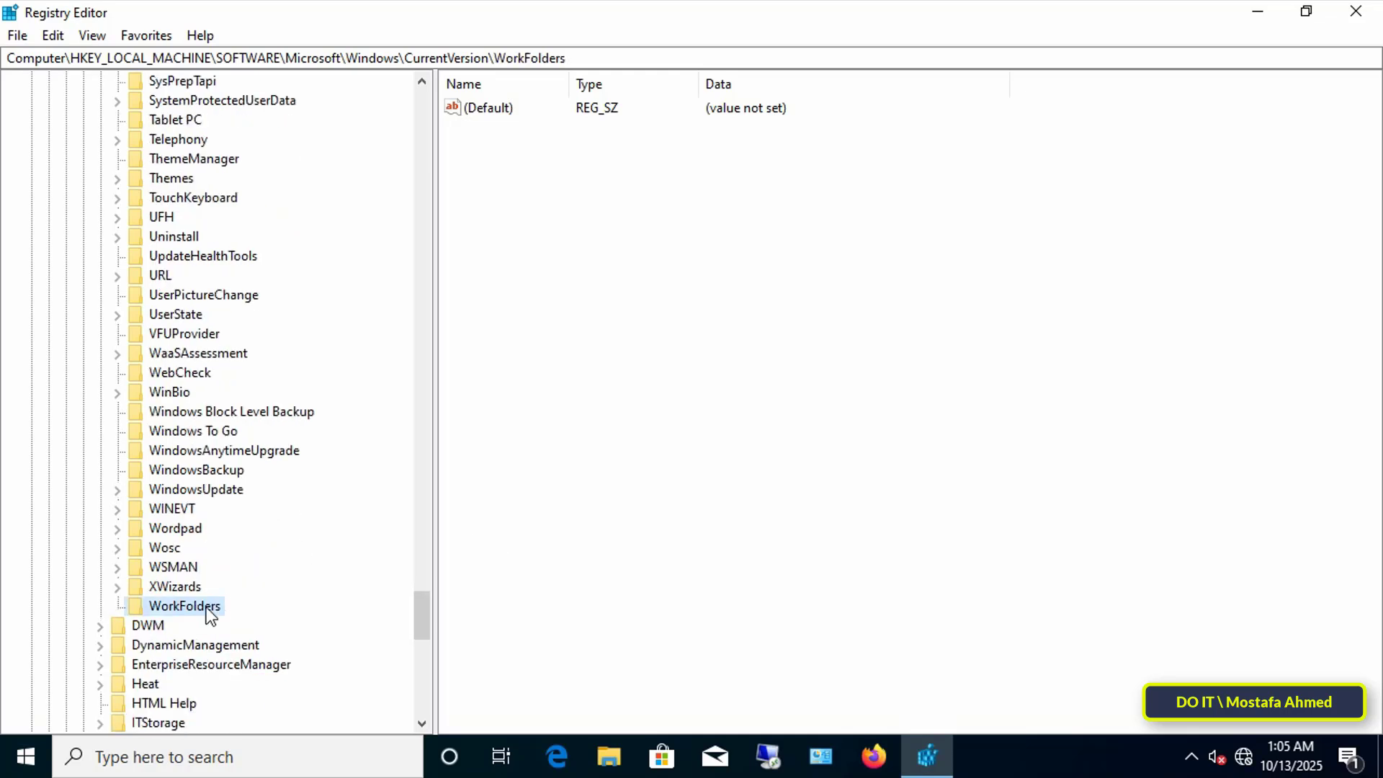
# Add a DWORD (32-bit) value named AllowUnsecureConnection to the WorkFolders key
pyautogui.rightClick(209, 607)
pyautogui.moveTo(295, 425)
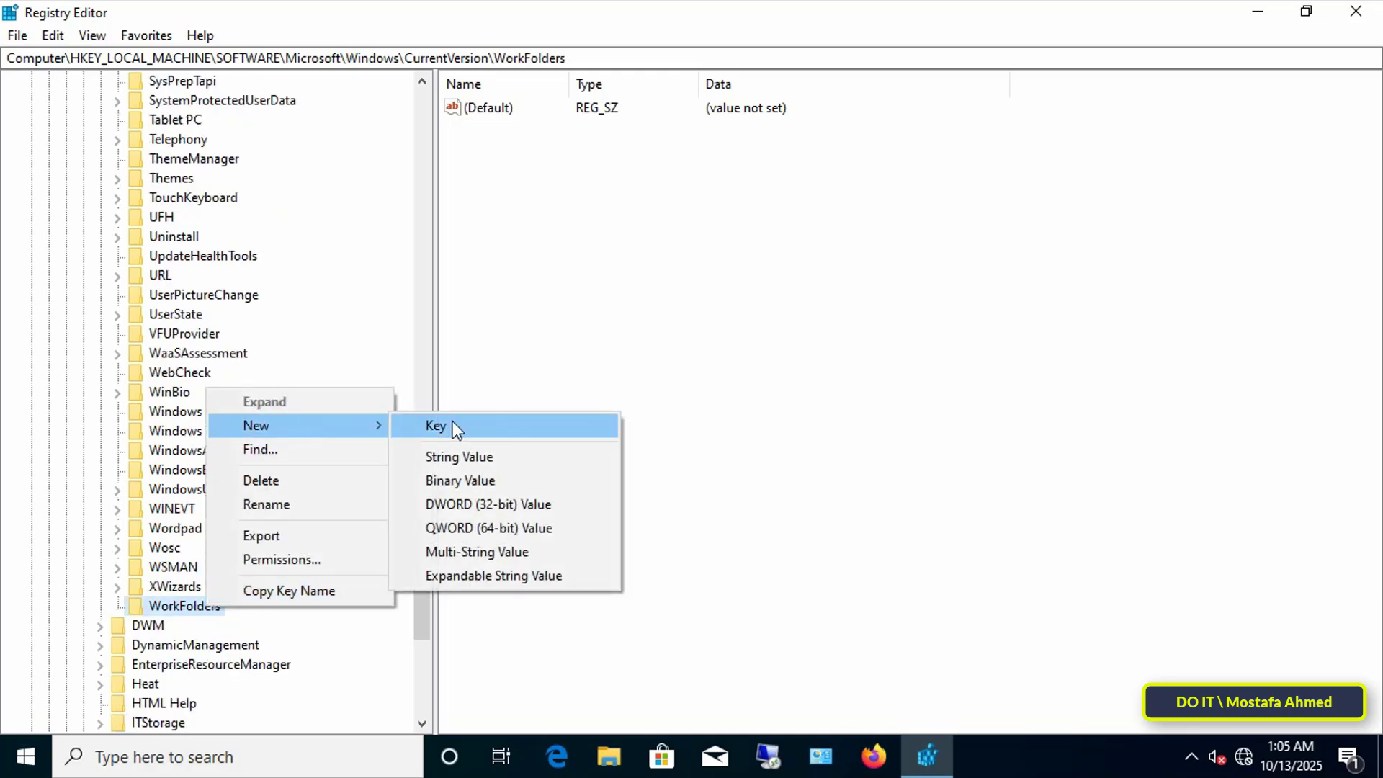
pyautogui.click(571, 510)
pyautogui.write('Allow')
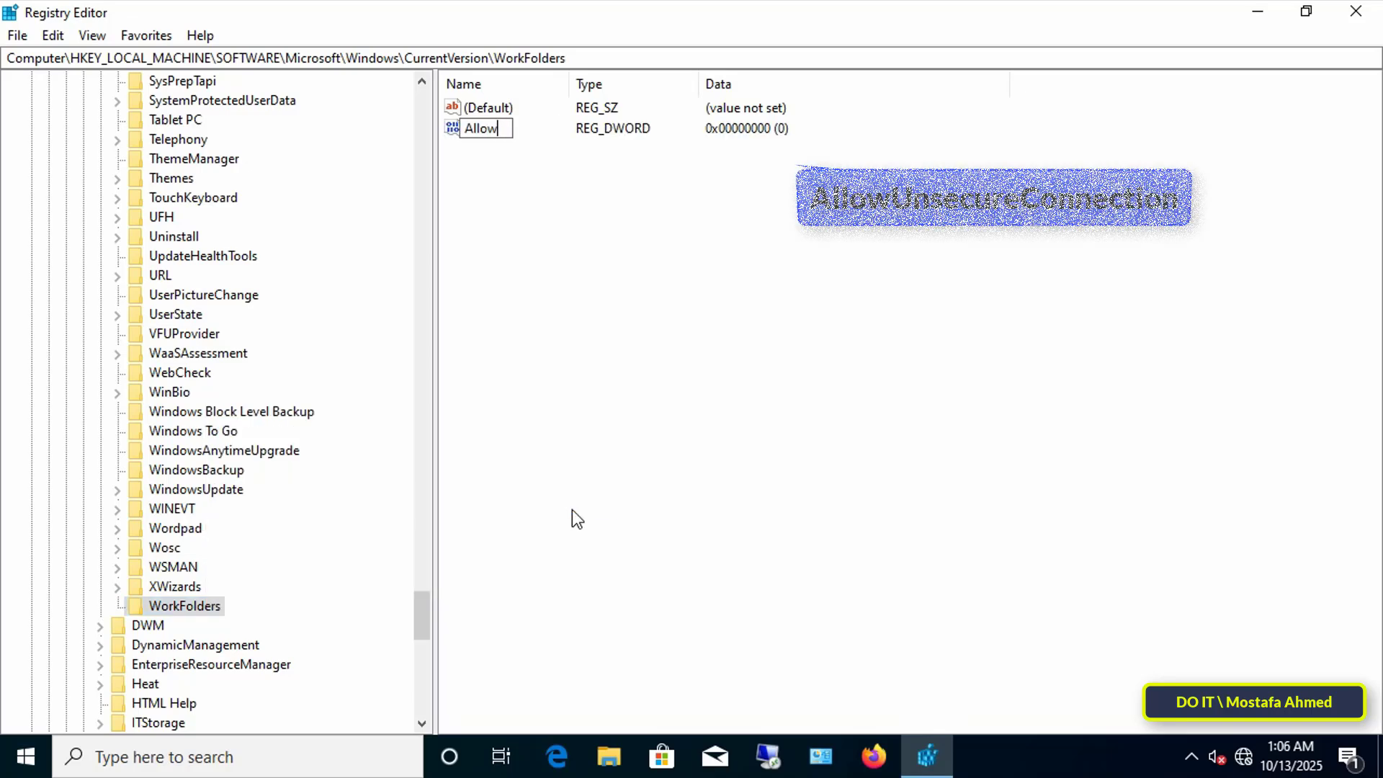
pyautogui.write('Uns')
pyautogui.write('ecure')
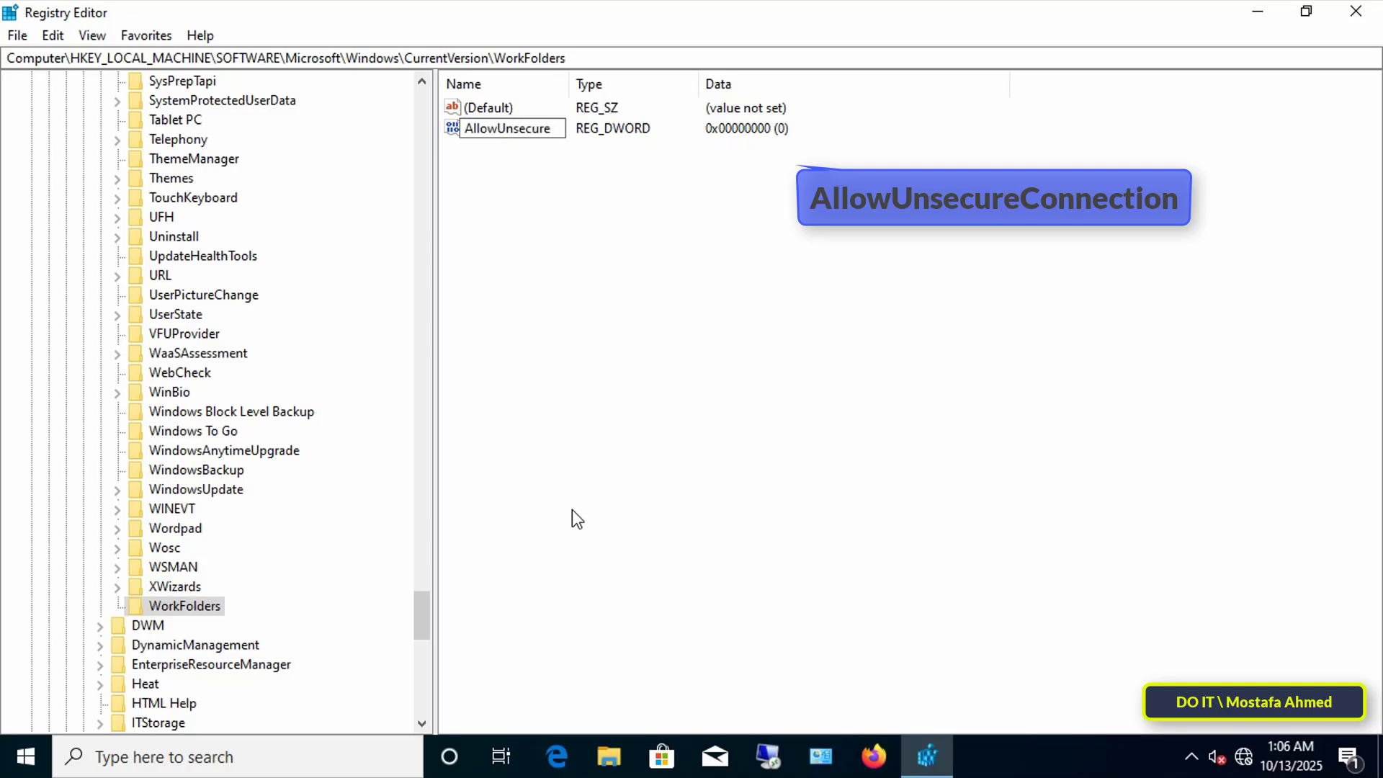
pyautogui.write('Connection')
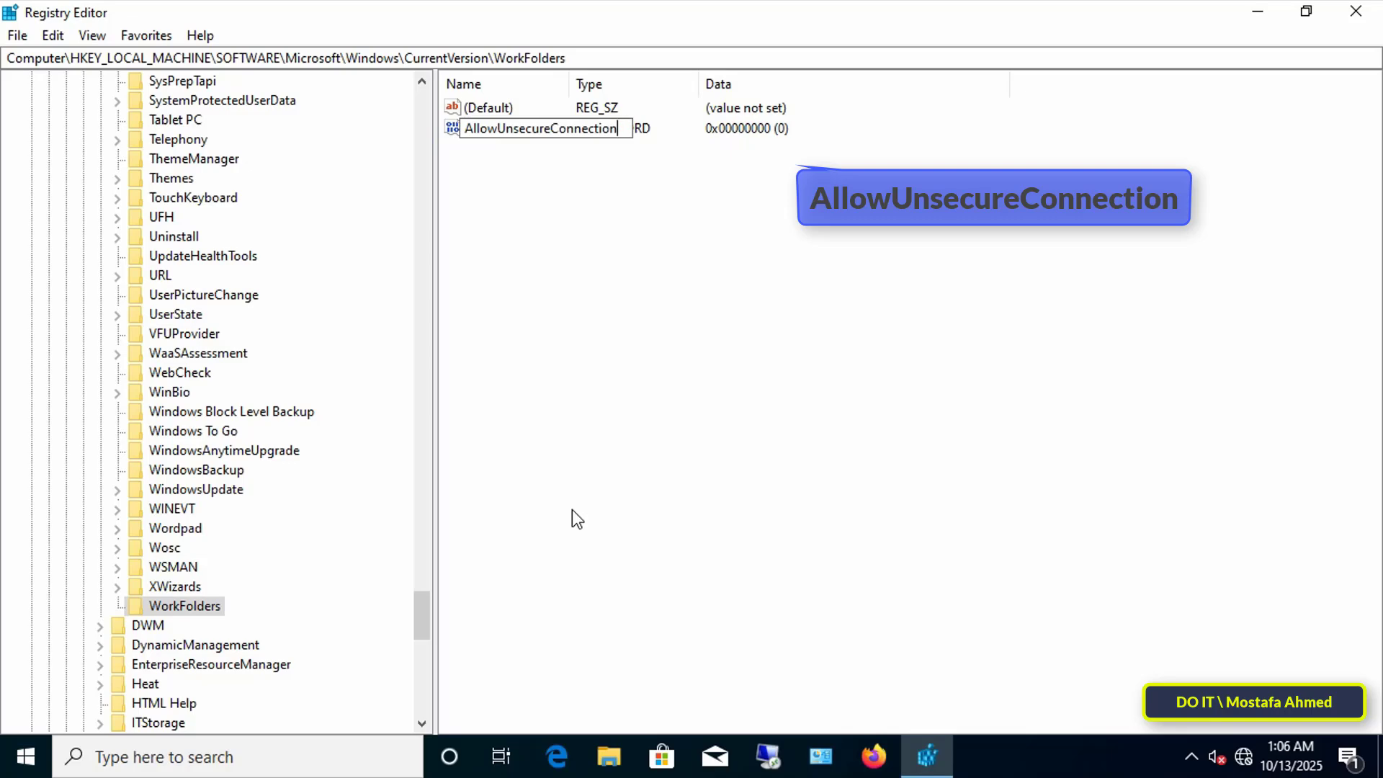
pyautogui.press('Return')
# Set the AllowUnsecureConnection value data to 1 and close Registry Editor
pyautogui.doubleClick(568, 84)
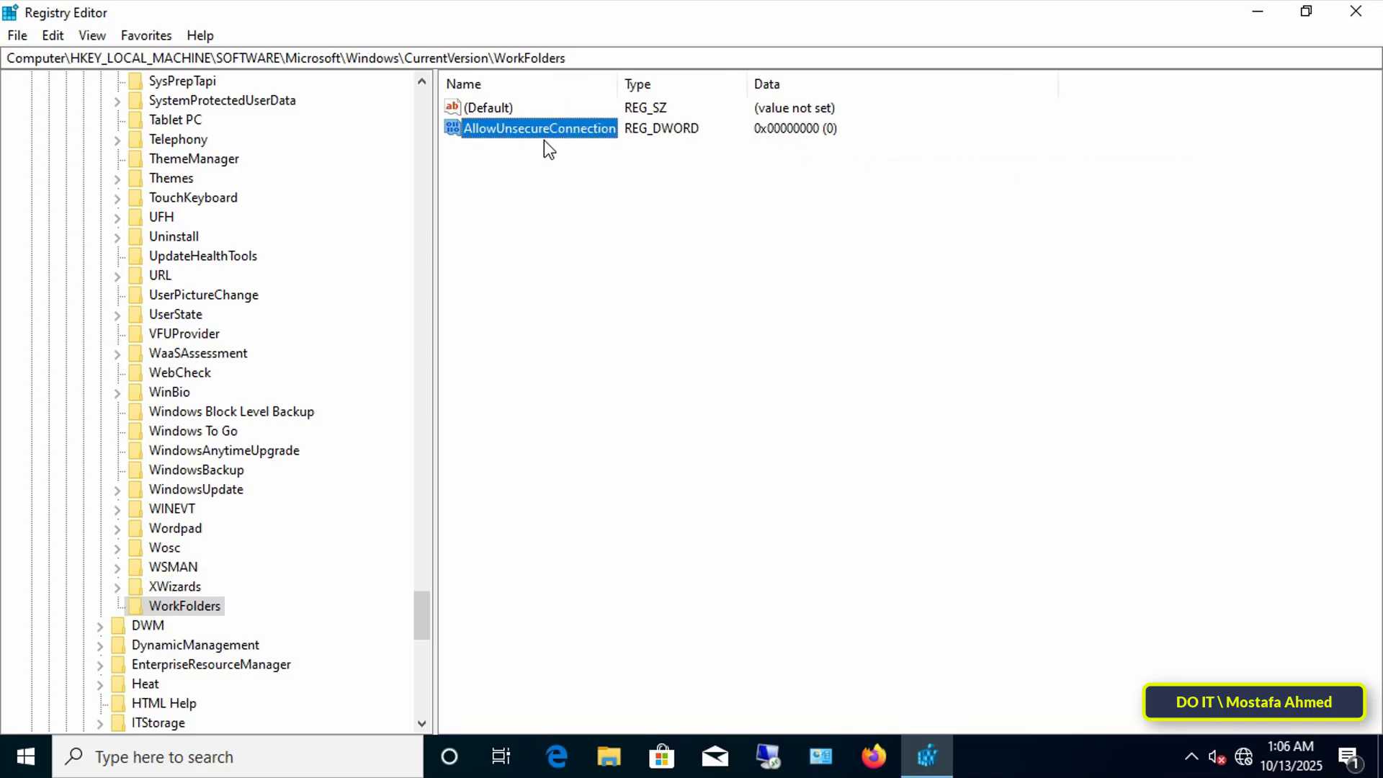
pyautogui.doubleClick(589, 134)
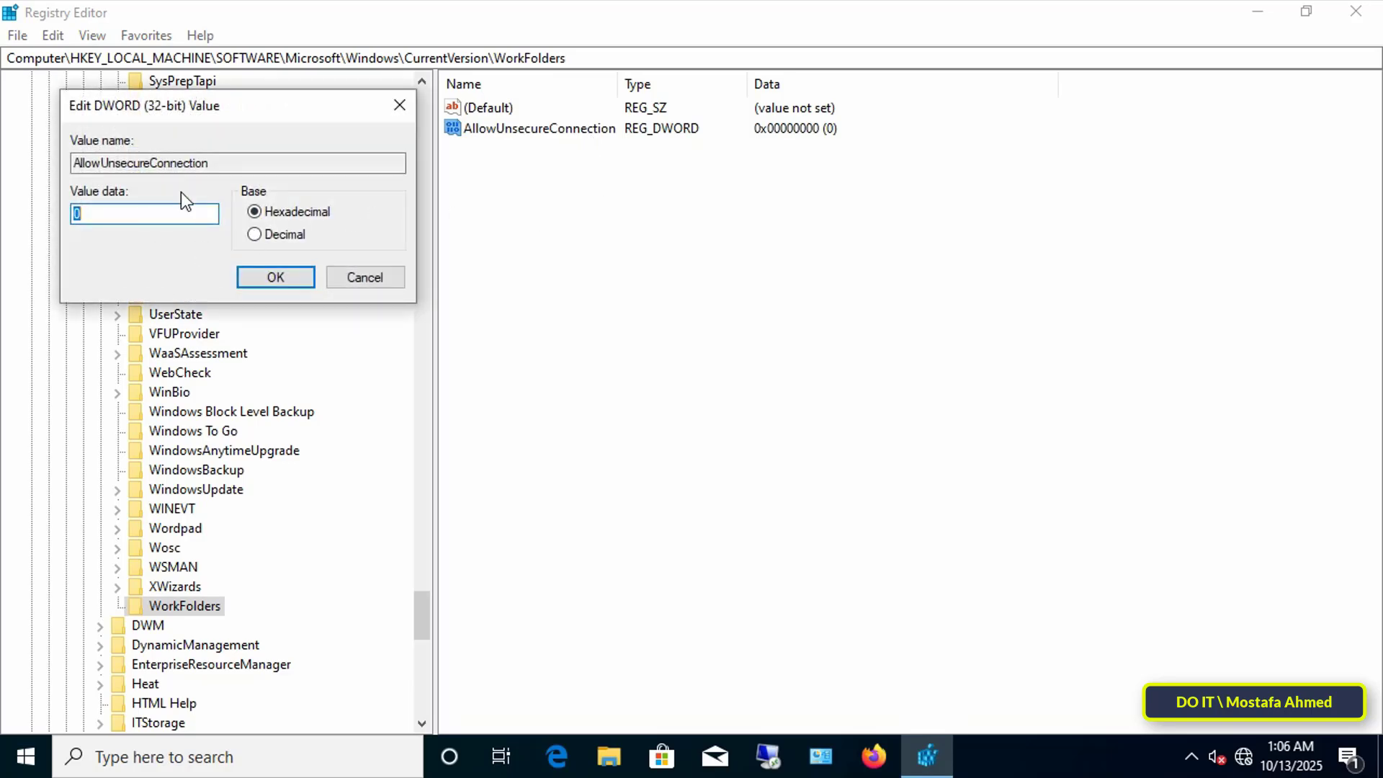
pyautogui.write('1')
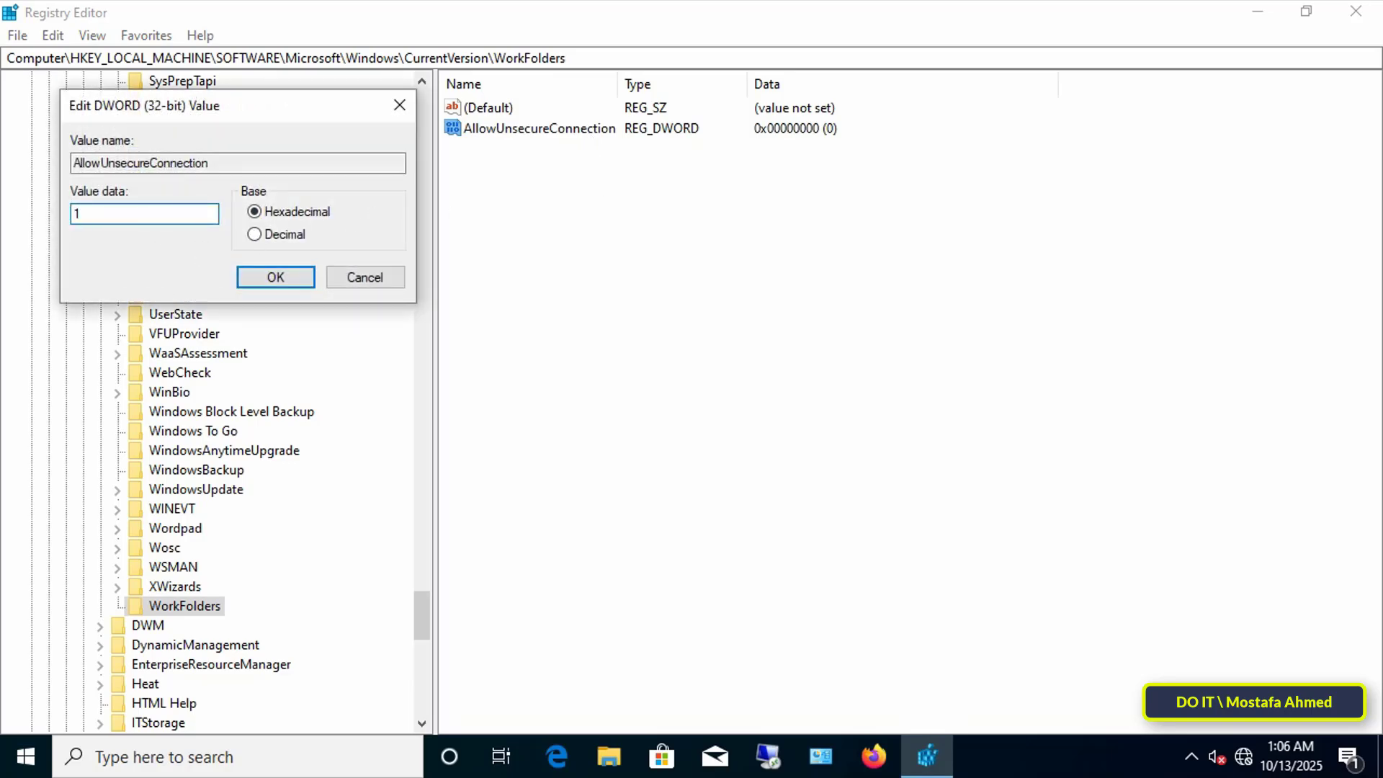
pyautogui.click(275, 278)
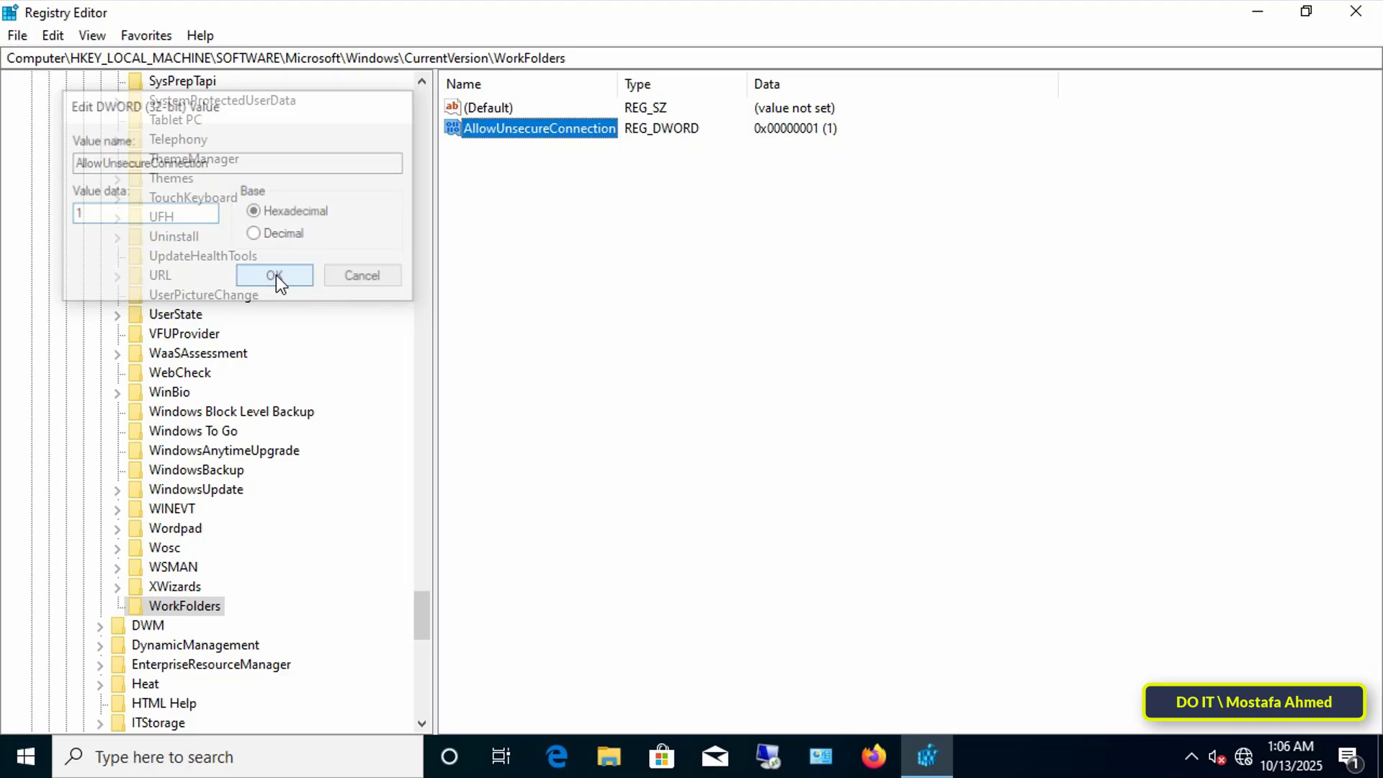
pyautogui.click(621, 365)
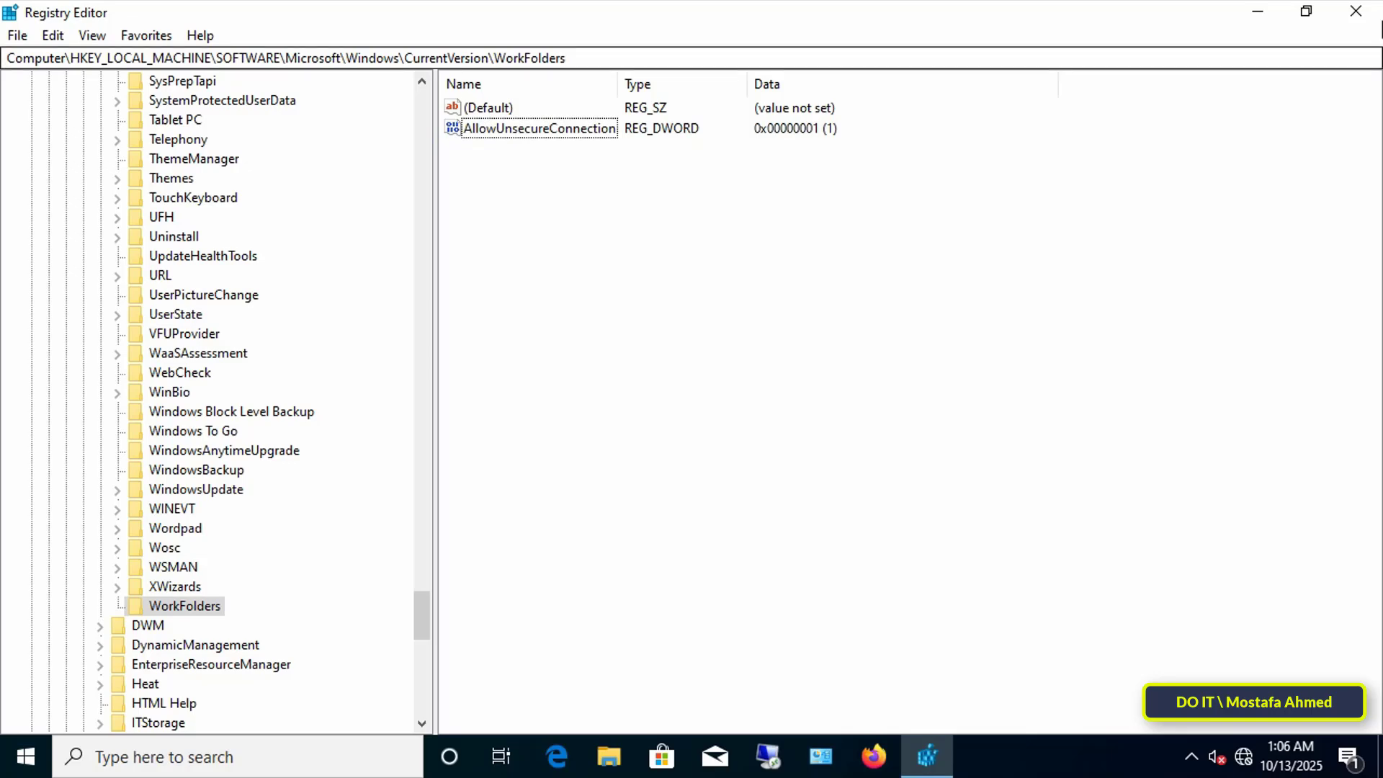
pyautogui.click(1355, 12)
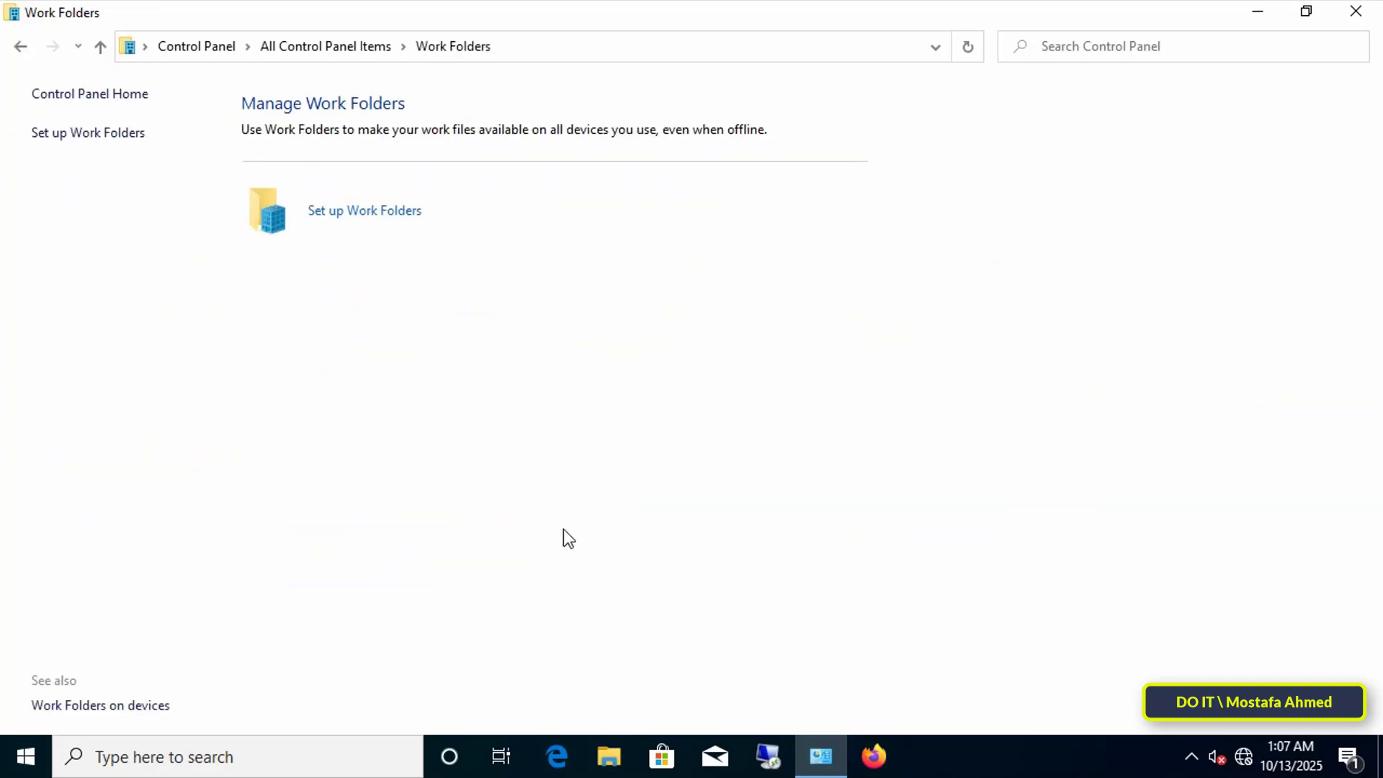
pyautogui.click(378, 212)
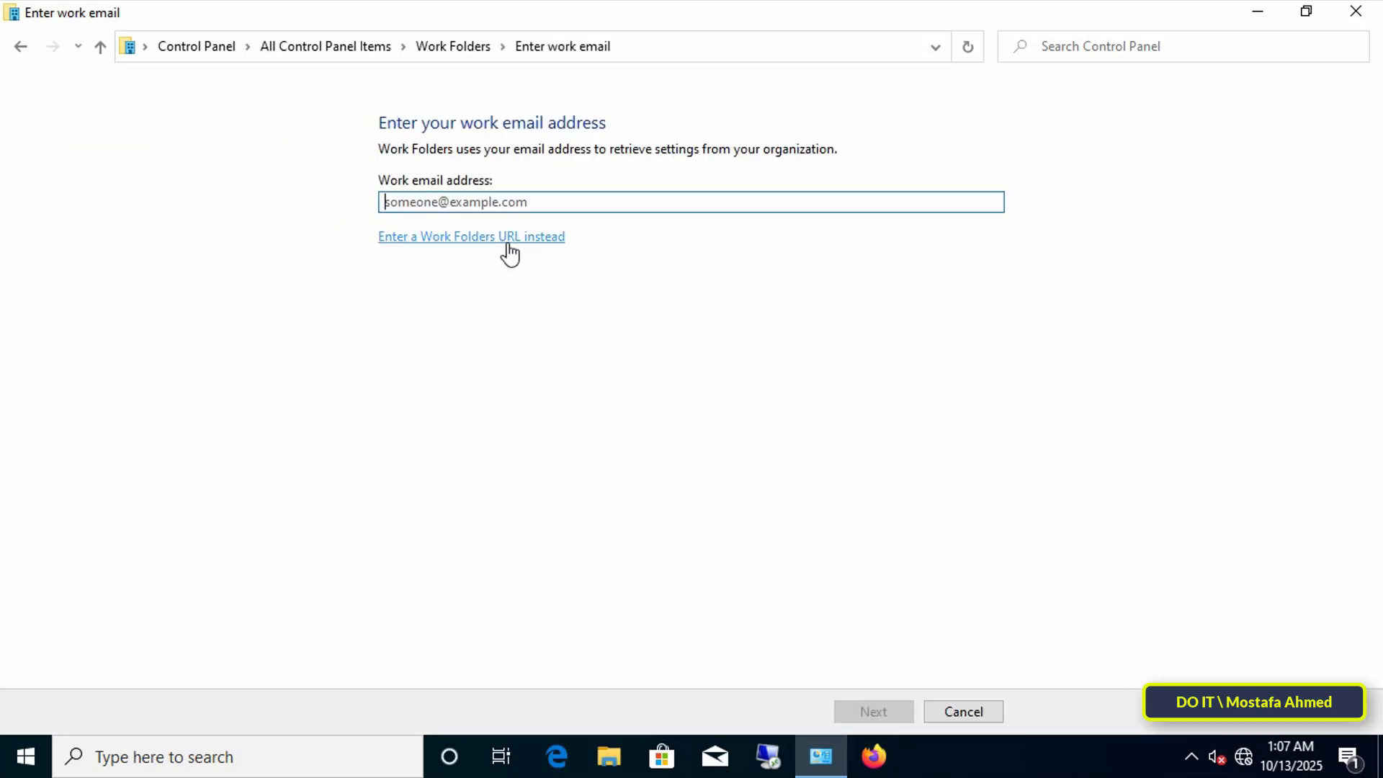
pyautogui.click(507, 238)
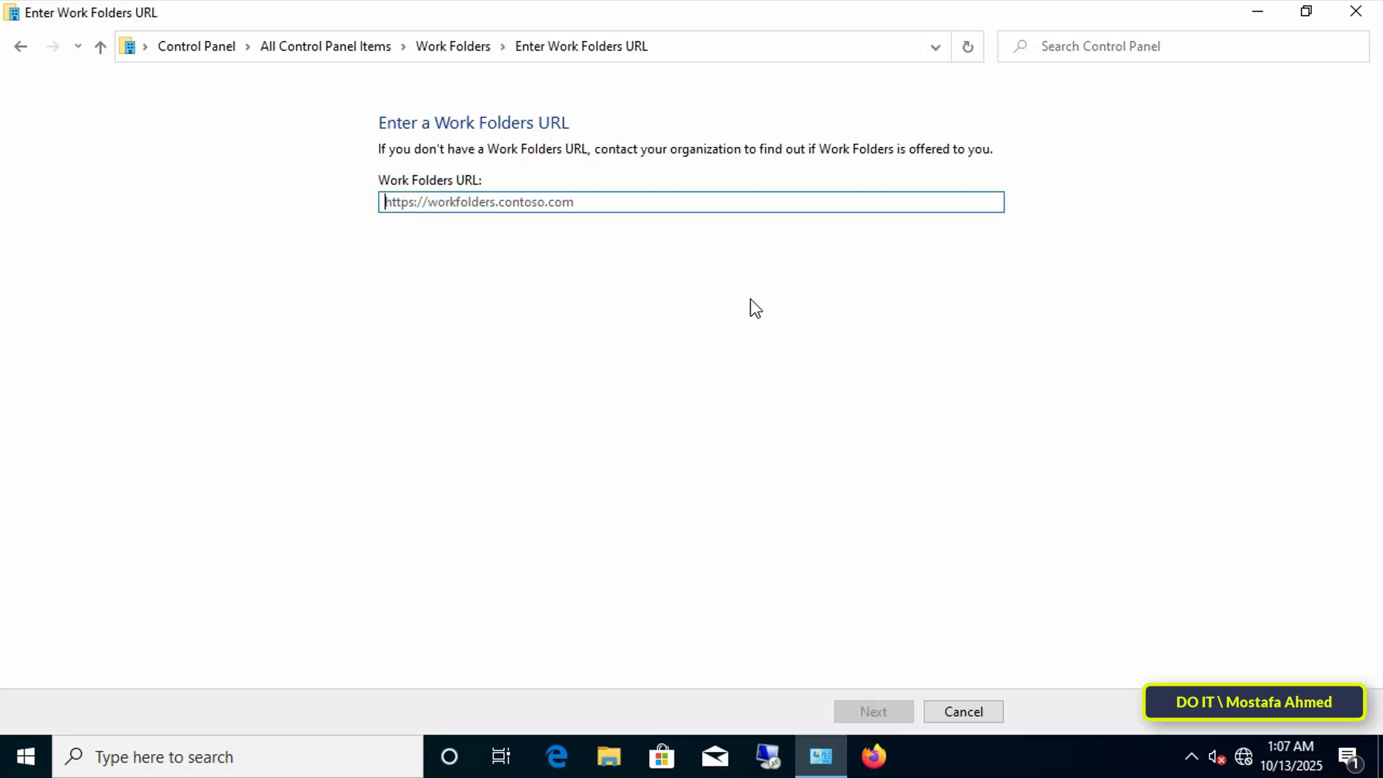
pyautogui.write('http')
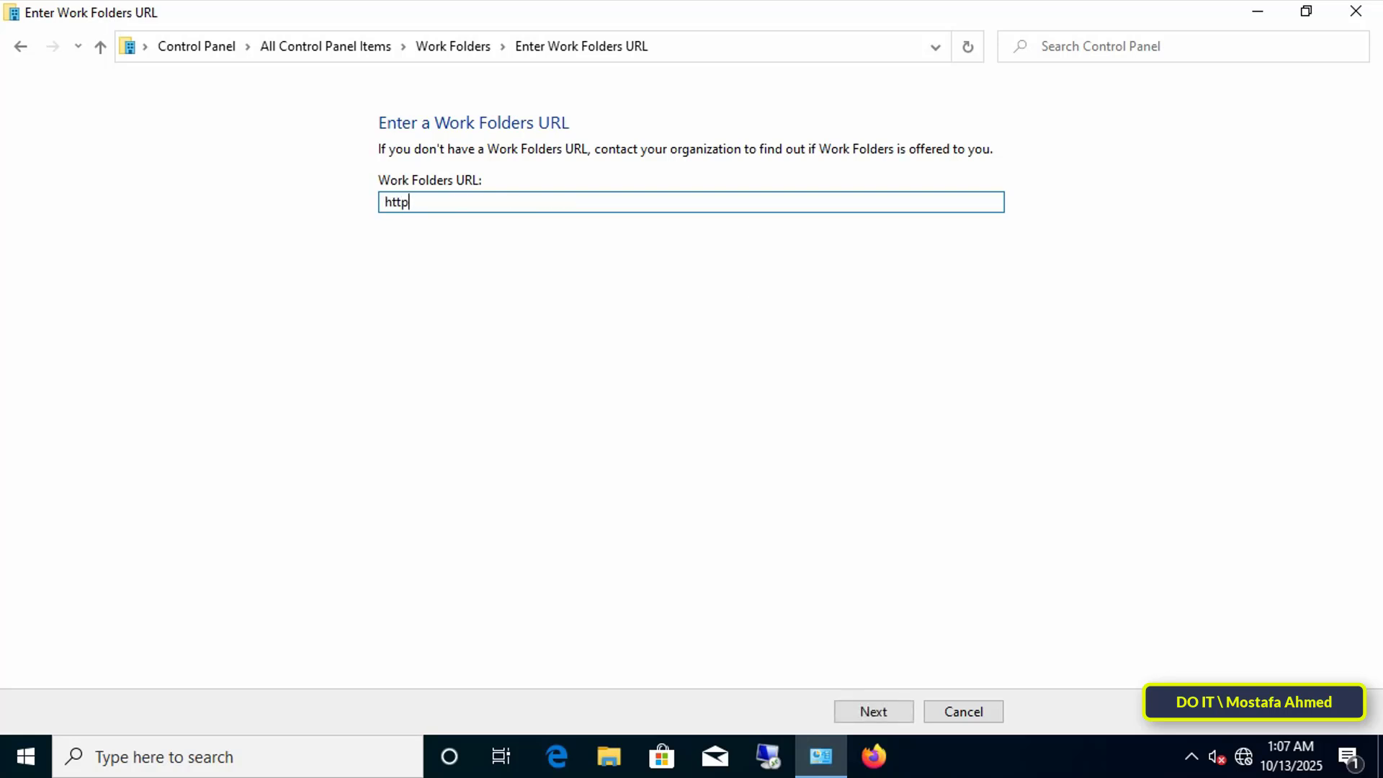
pyautogui.write('://ok.local')
pyautogui.click(883, 709)
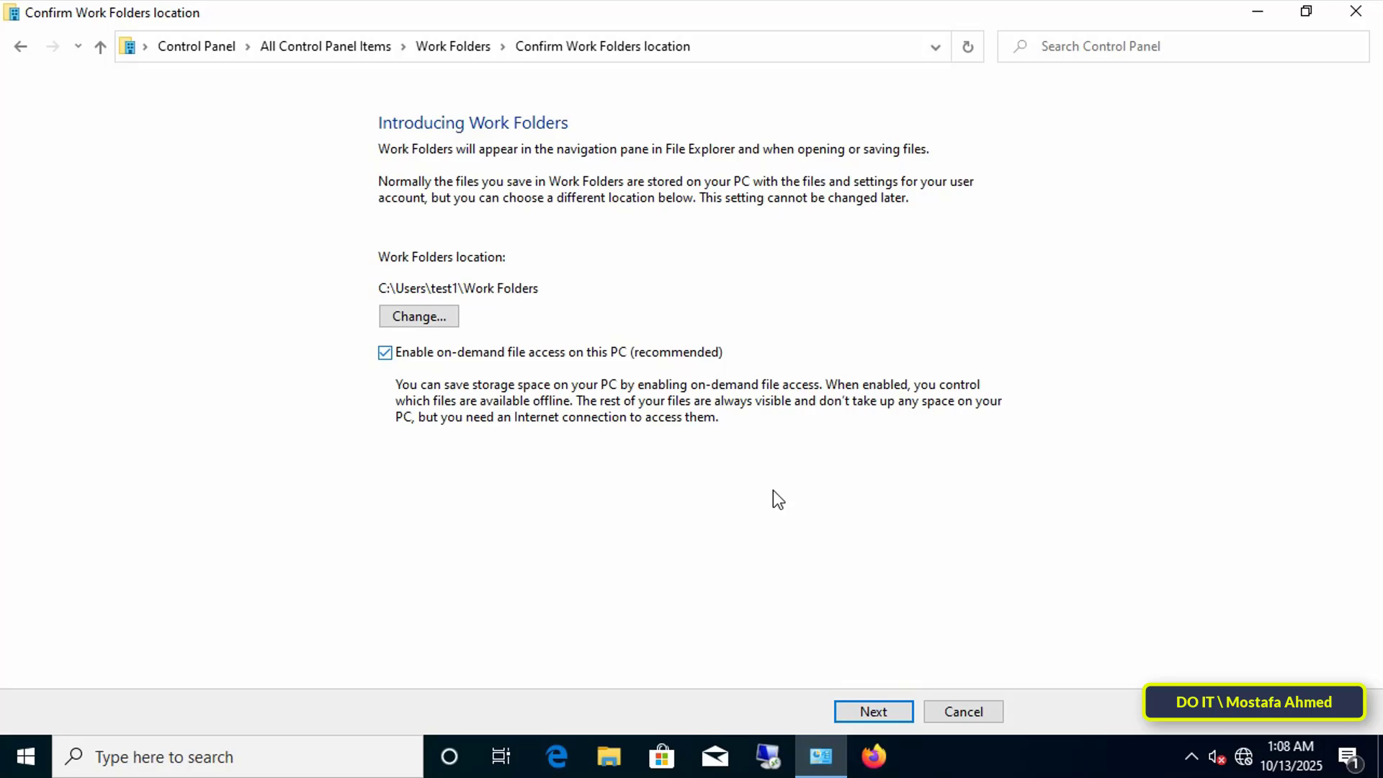
# Keep the default Work Folders location with on-demand access, accept the security policies and complete the setup
pyautogui.click(875, 710)
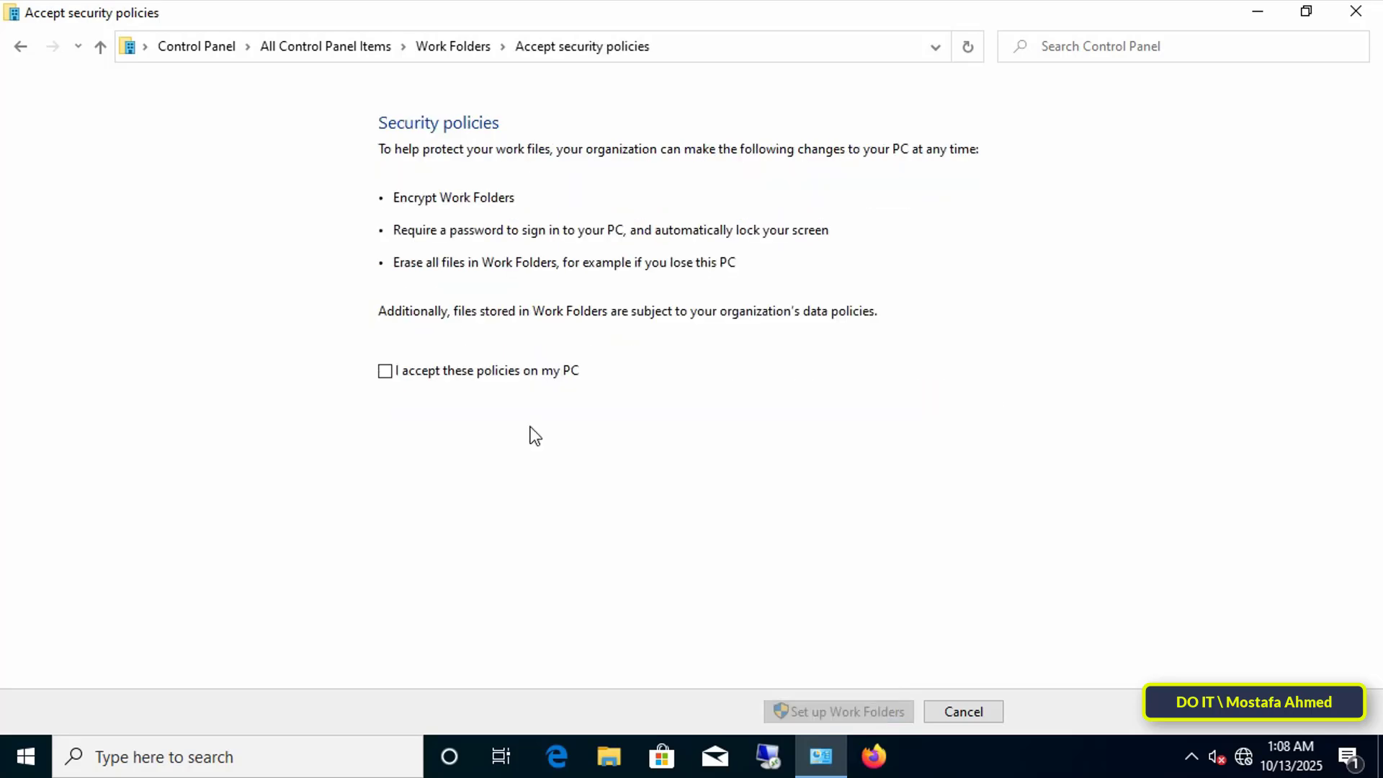
pyautogui.click(480, 378)
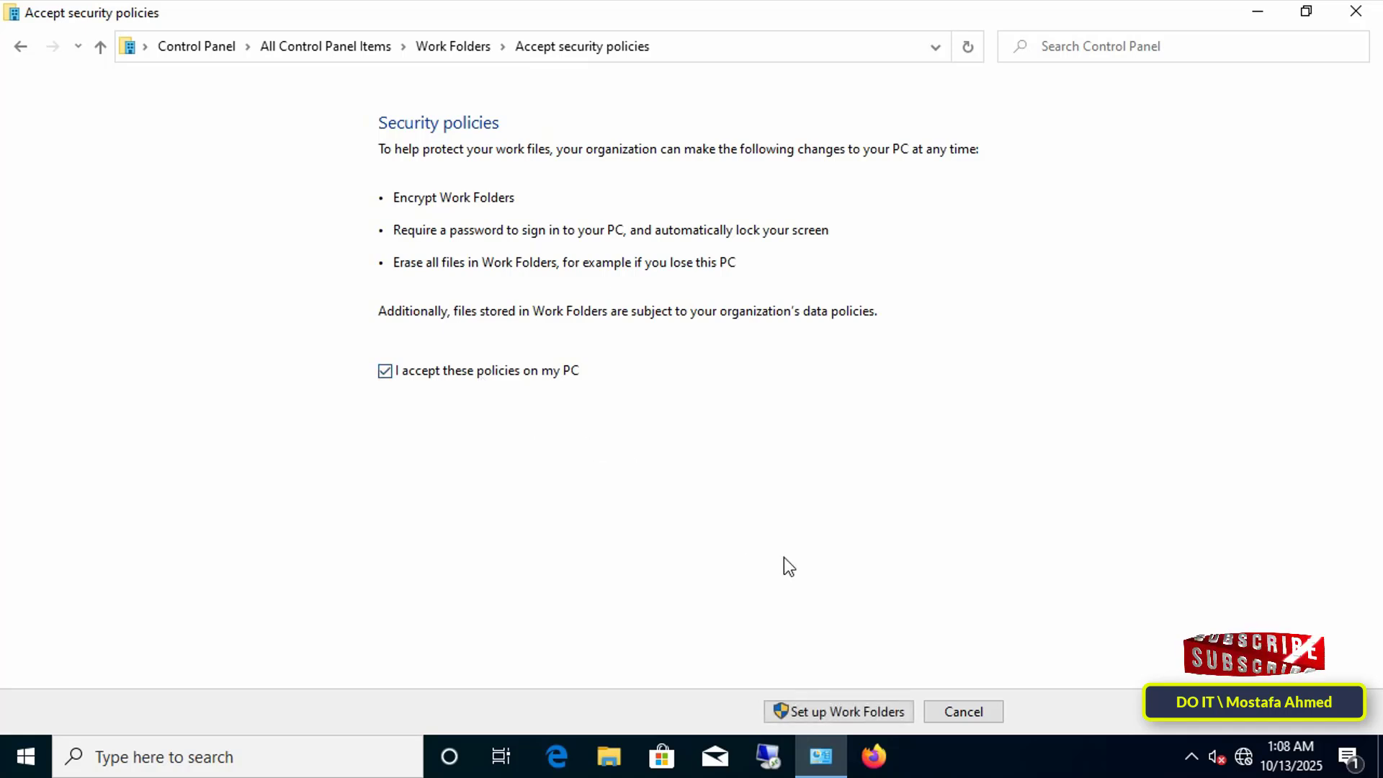
pyautogui.click(861, 707)
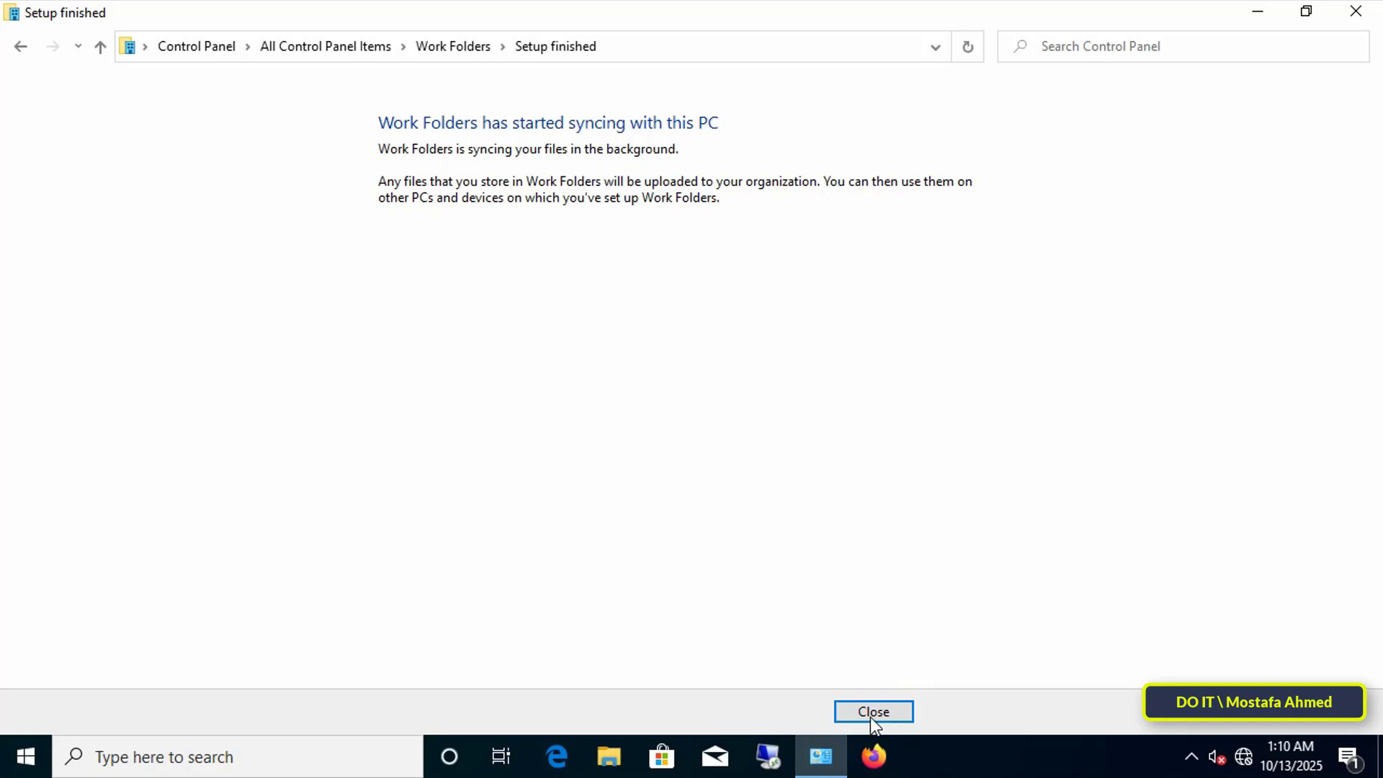
# Close the finished Work Folders setup and the remaining windows, and reopen Work Folders in File Explorer
pyautogui.click(839, 714)
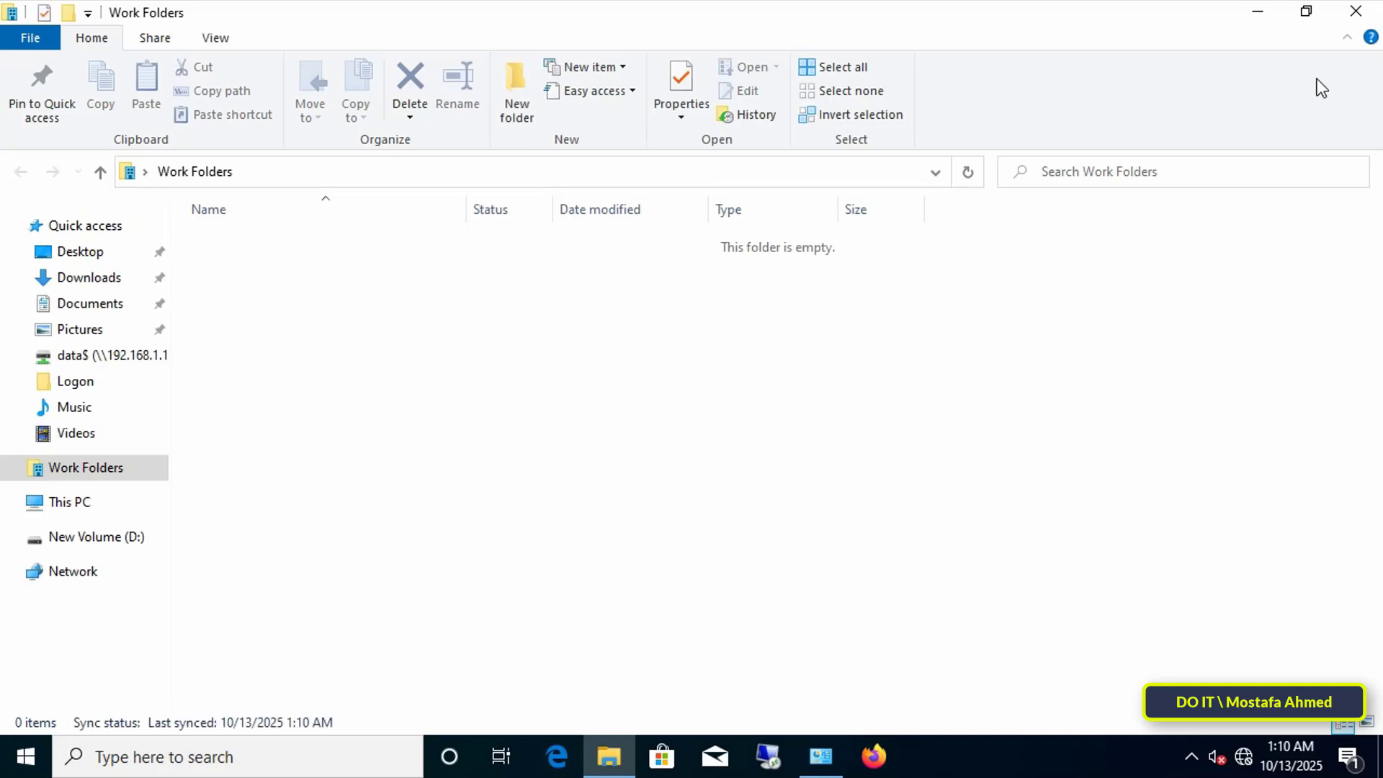
pyautogui.click(1351, 19)
pyautogui.click(1352, 11)
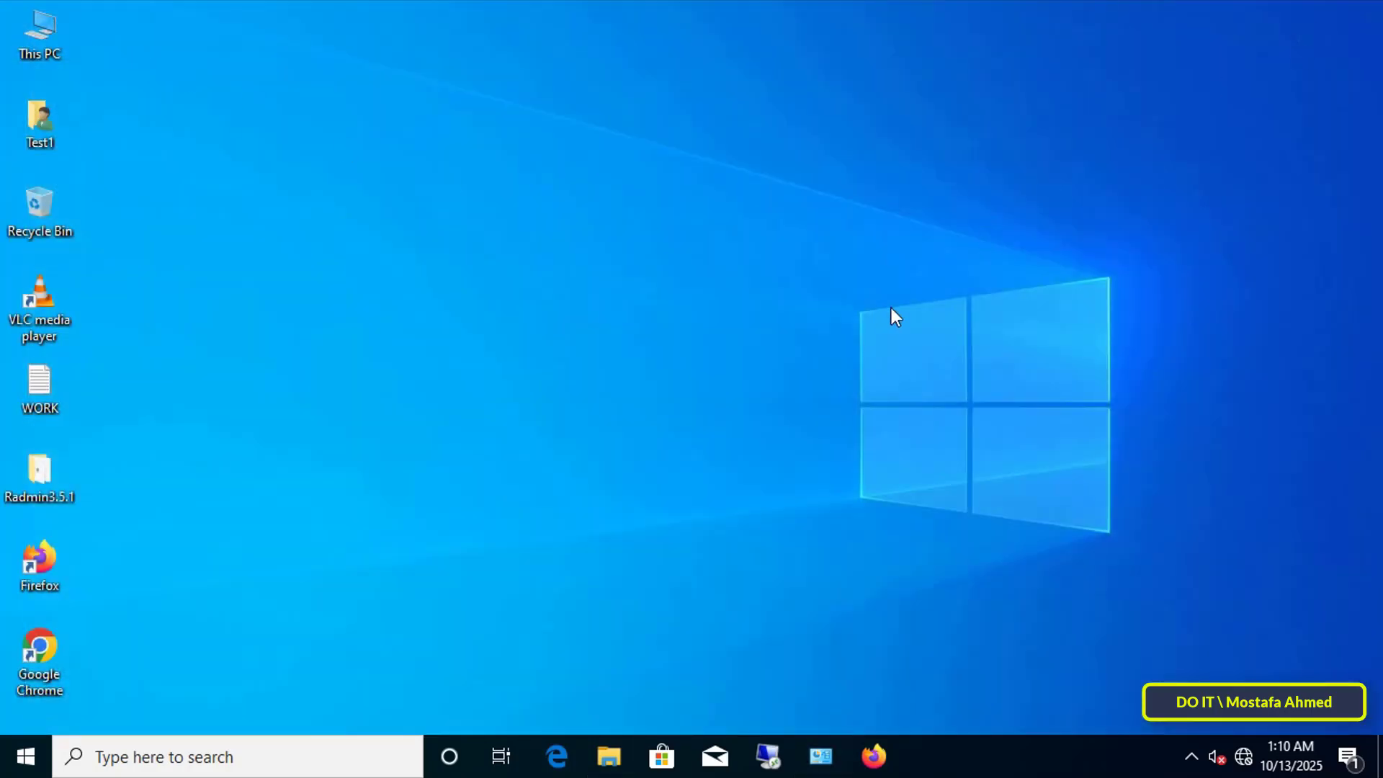
pyautogui.press('super+e')
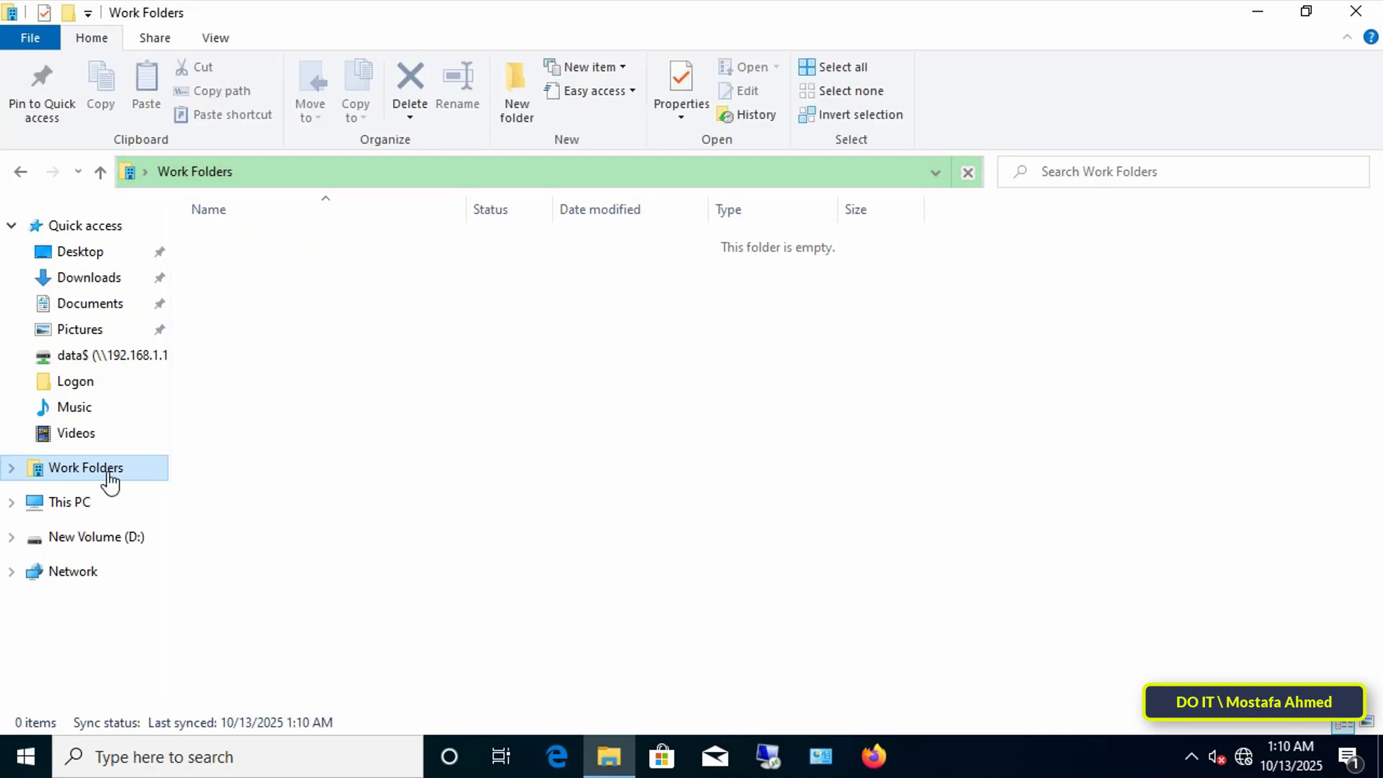
# Create a folder named MY WORK inside Work Folders
pyautogui.rightClick(513, 339)
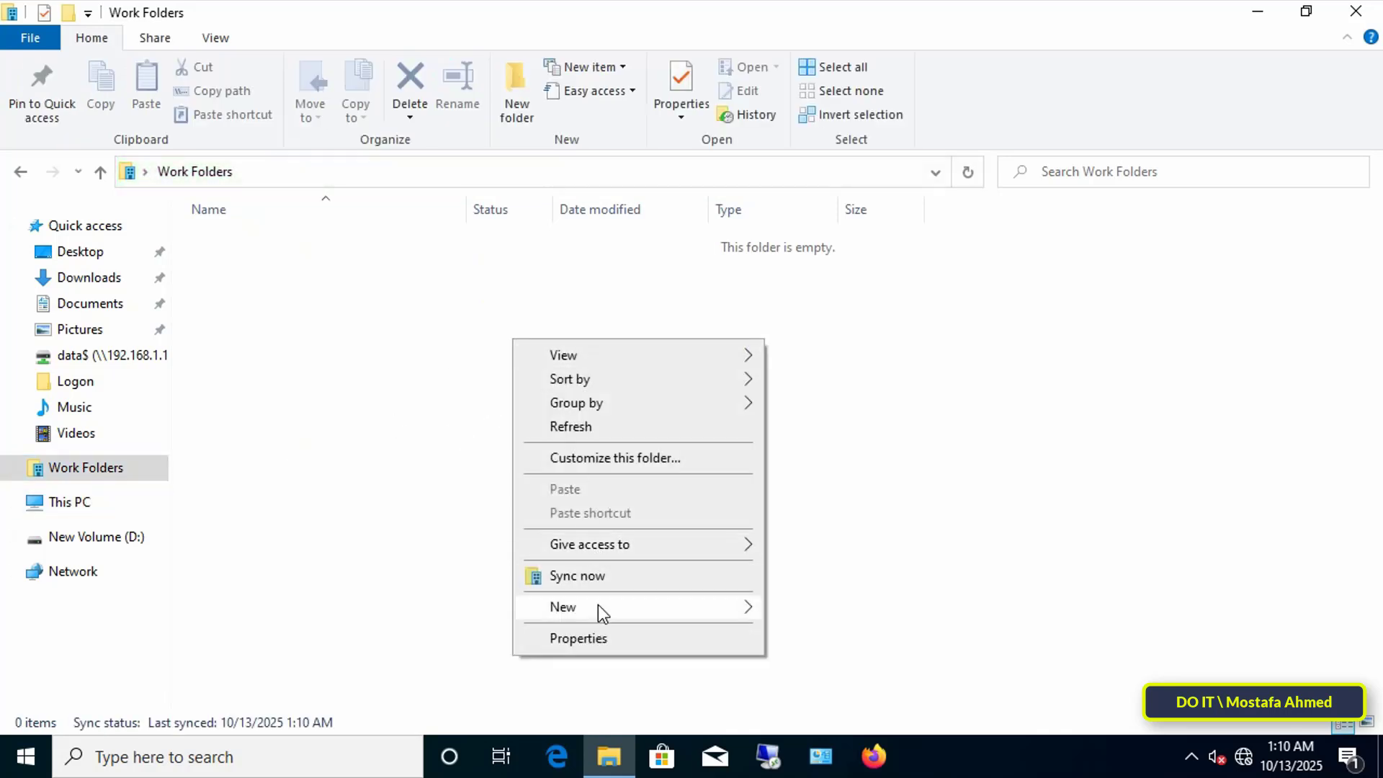
pyautogui.moveTo(597, 604)
pyautogui.click(812, 609)
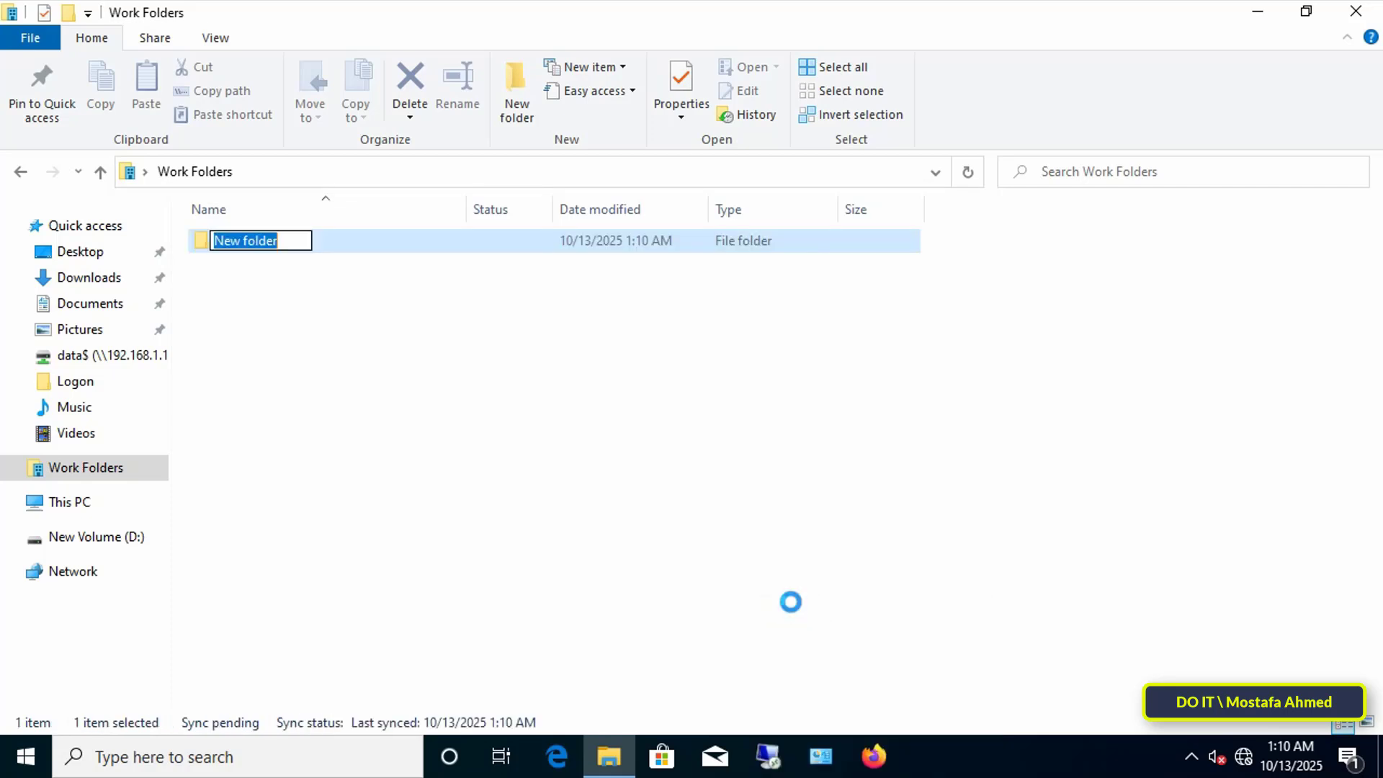
pyautogui.write('M')
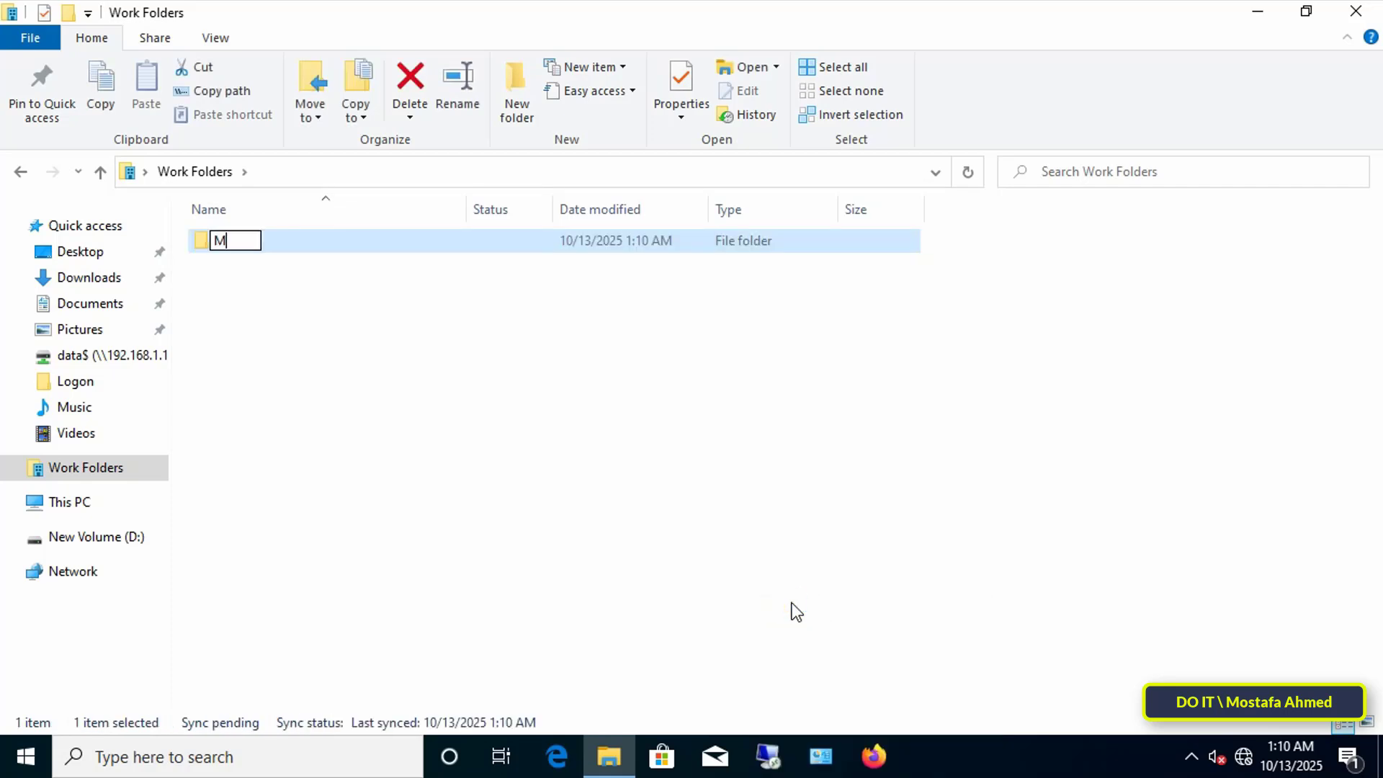
pyautogui.write('Y WORK')
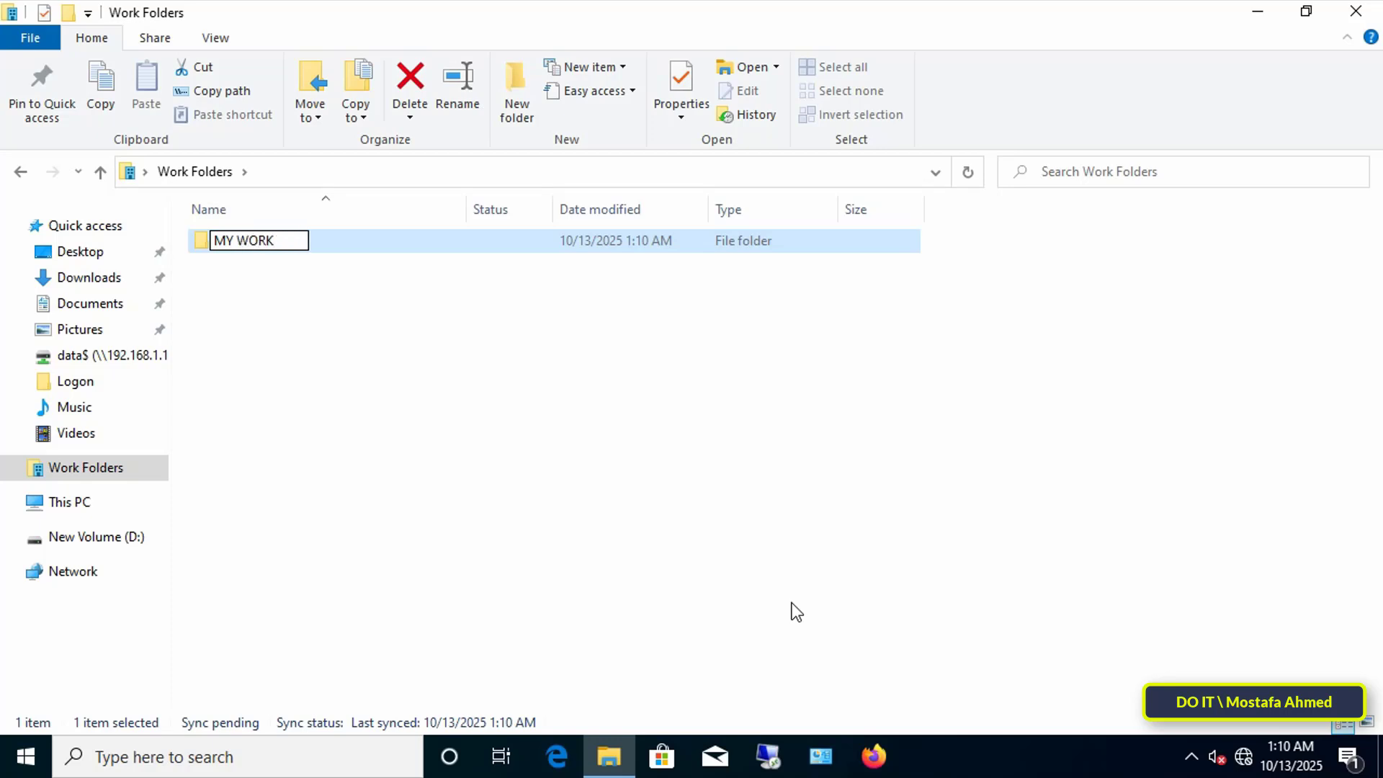
pyautogui.press('Return')
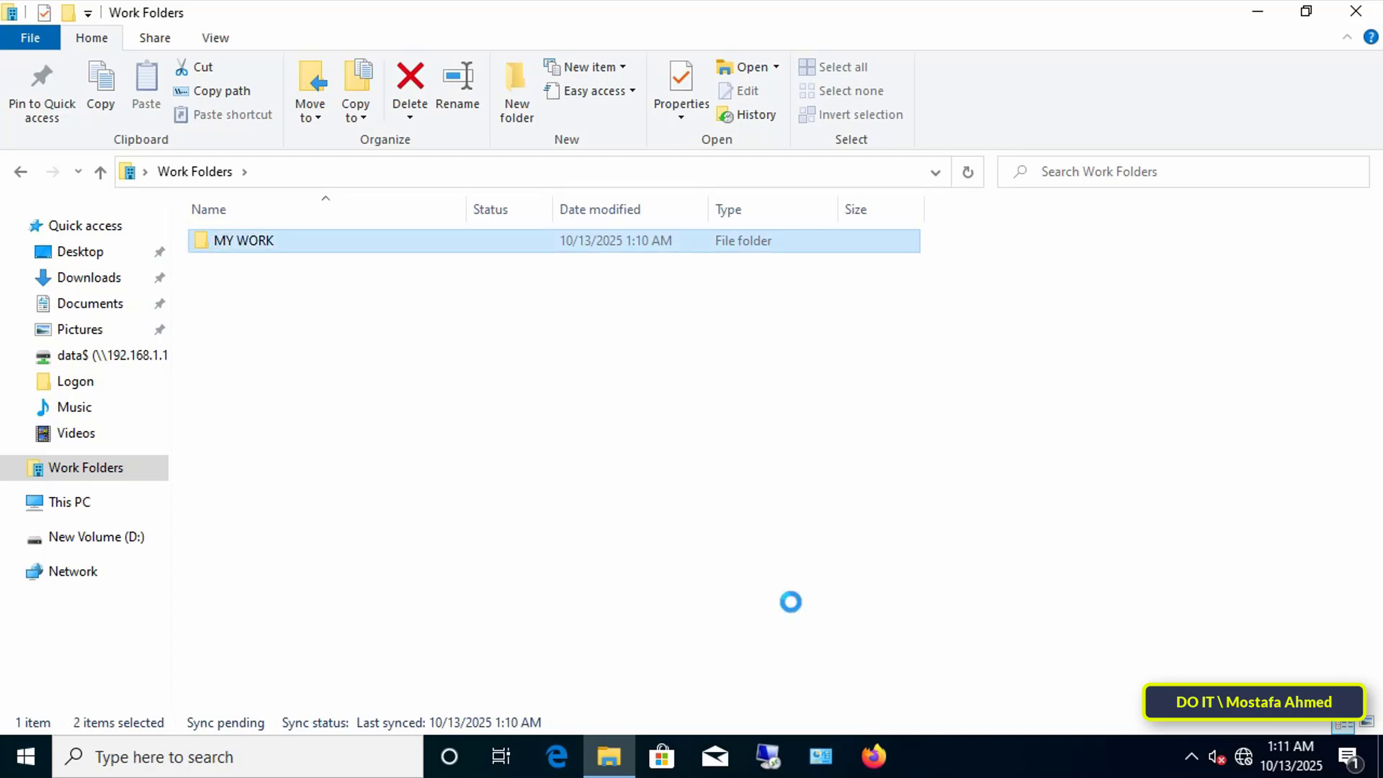
pyautogui.click(482, 283)
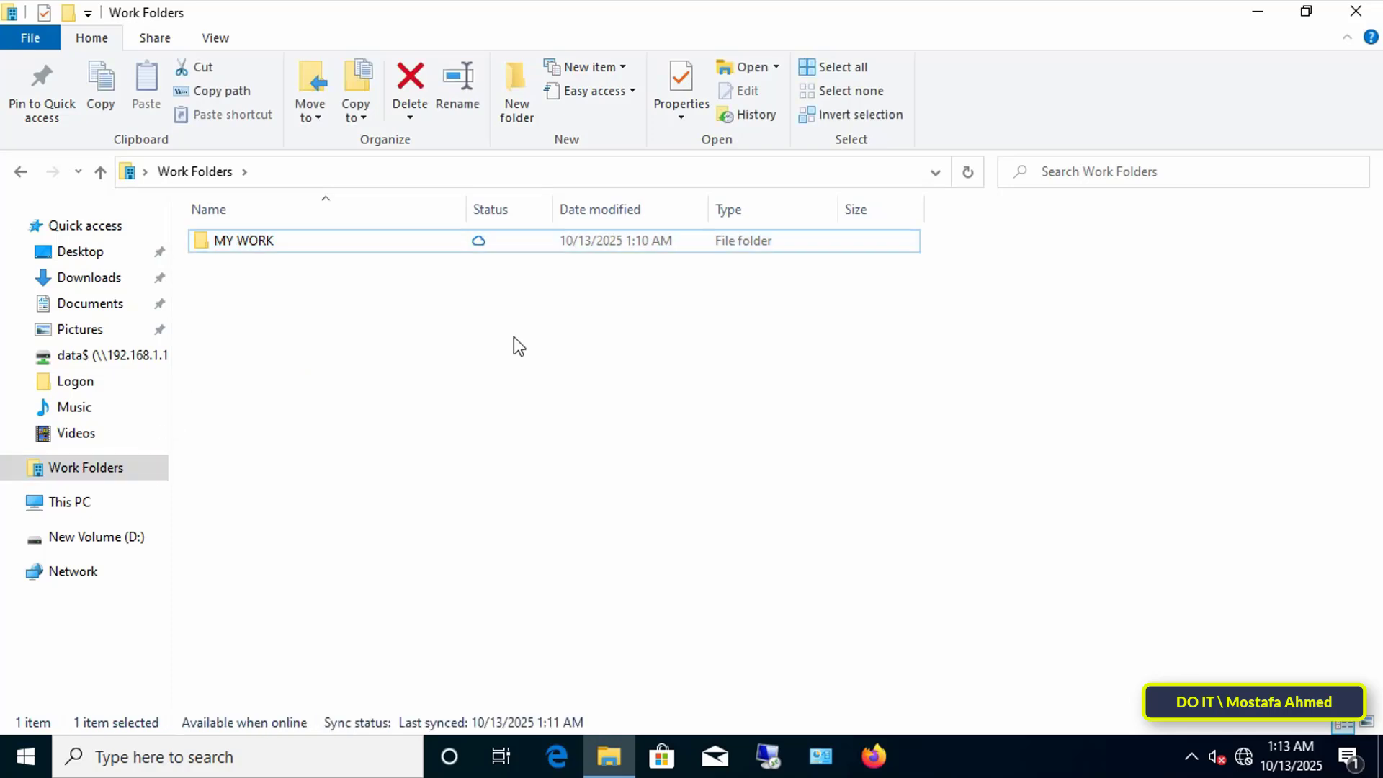
# Create a text document with the default name in Work Folders and sync Work Folders immediately
pyautogui.rightClick(513, 336)
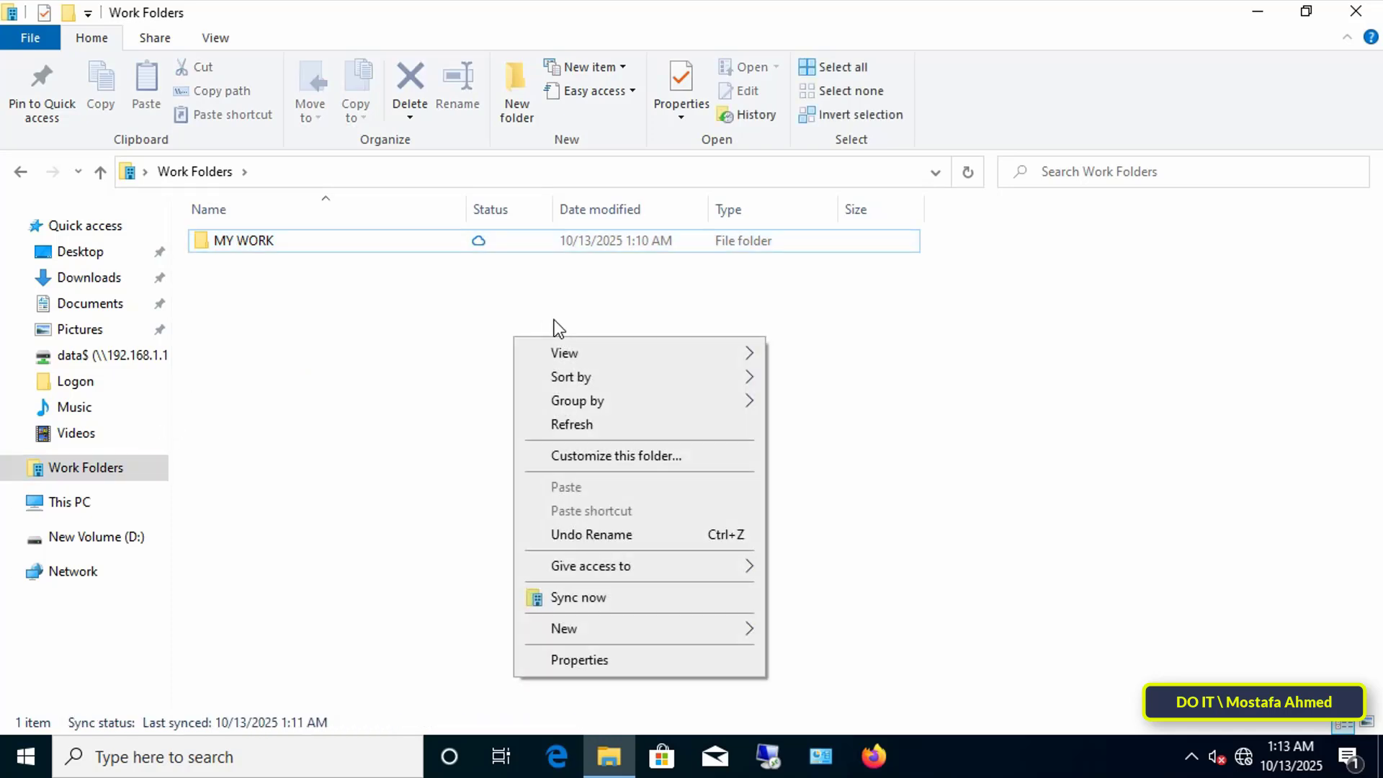
pyautogui.moveTo(625, 636)
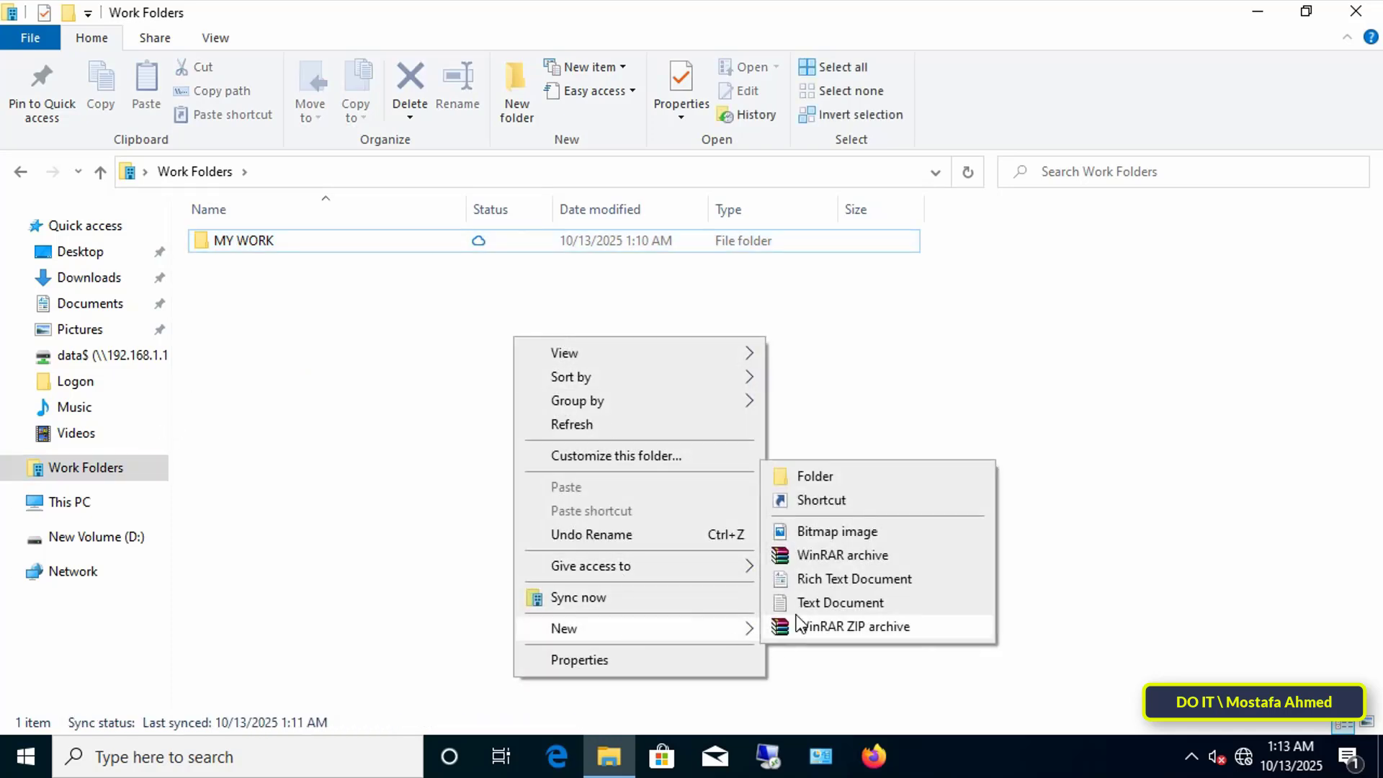
pyautogui.click(802, 602)
pyautogui.click(602, 452)
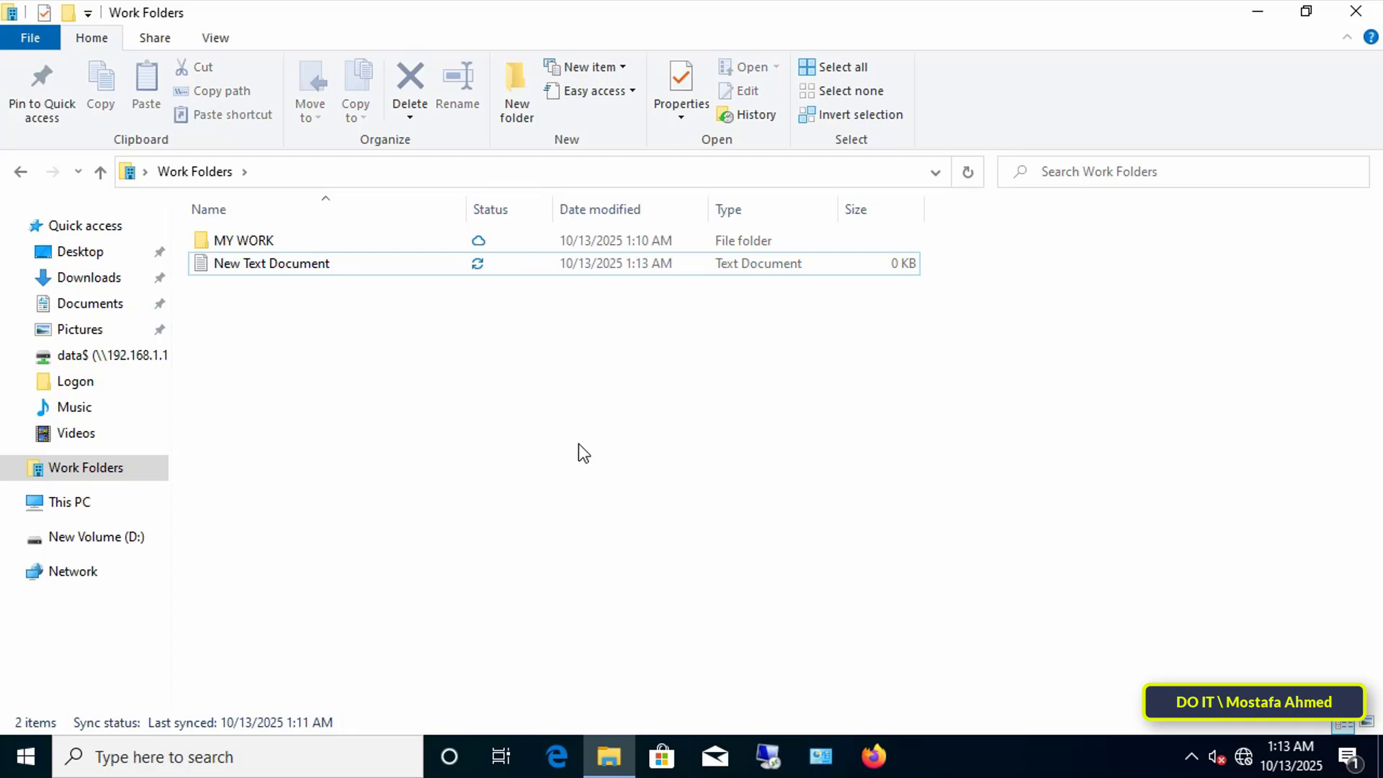
pyautogui.click(471, 271)
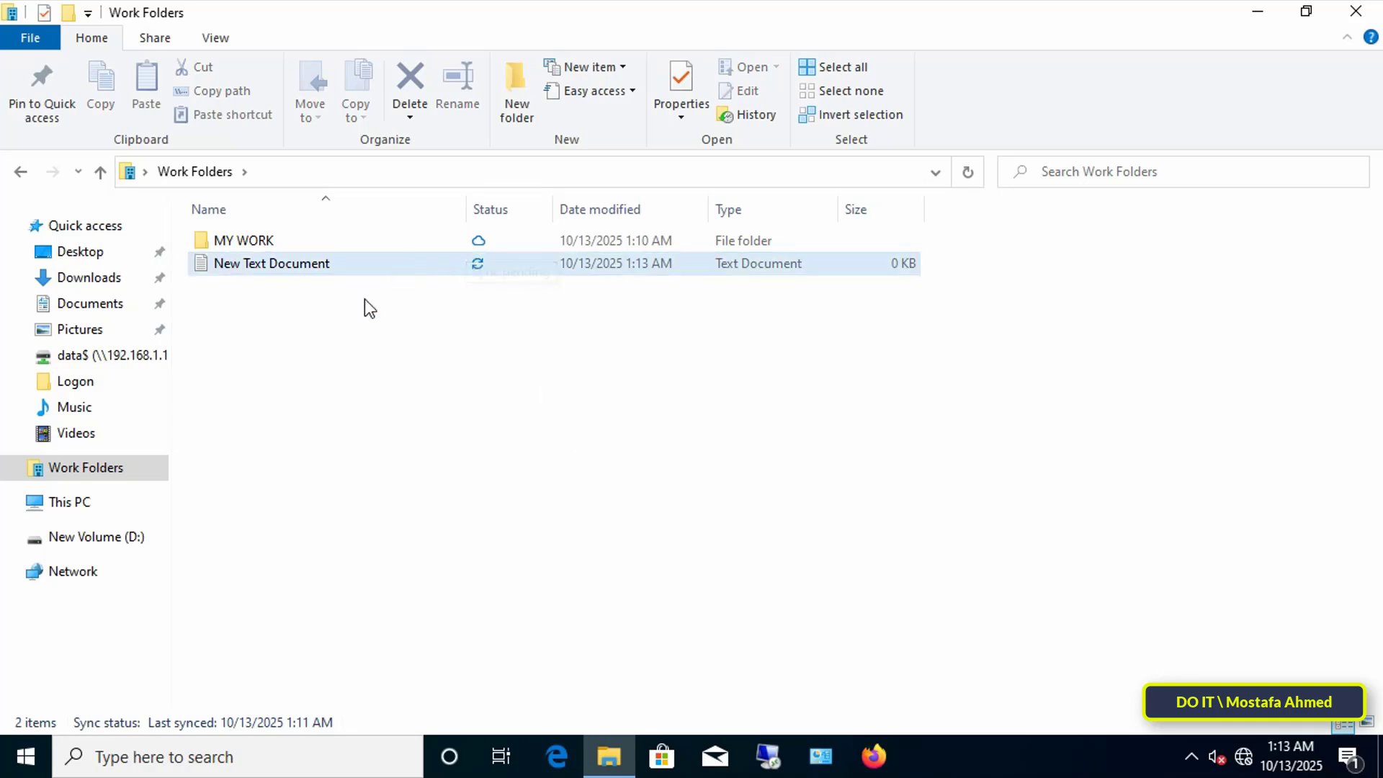
pyautogui.rightClick(139, 468)
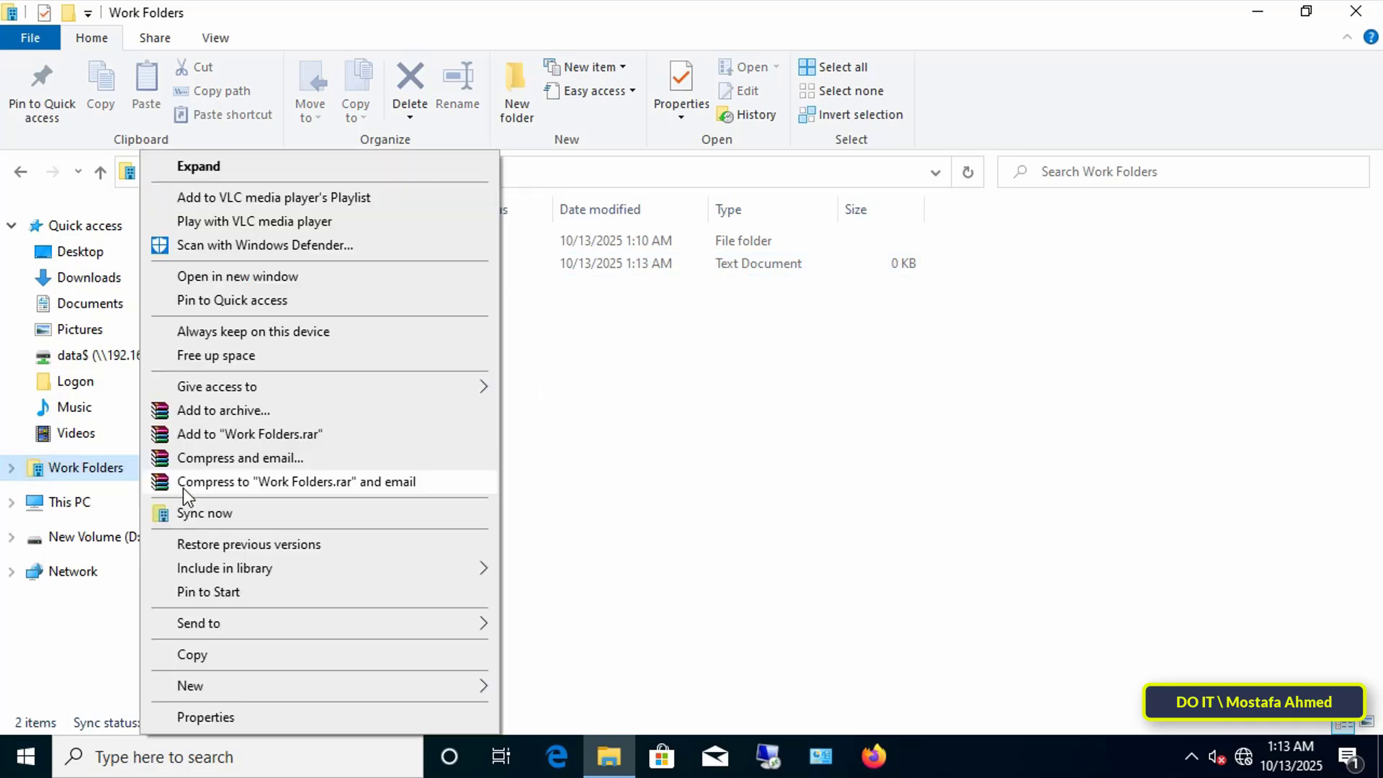
pyautogui.click(254, 513)
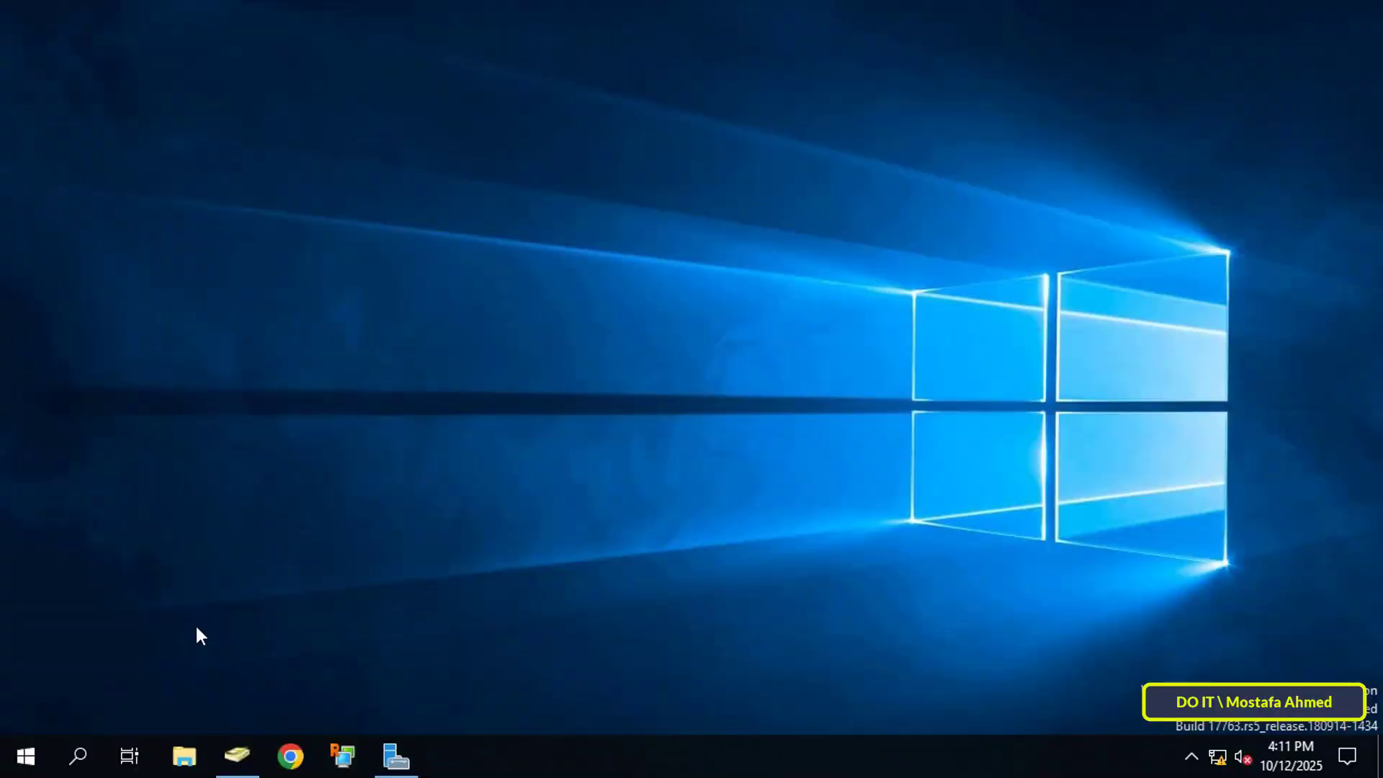
# Switch to the server's File Explorer and examine the Metadata and user folders in SyncShareState\WorkFoldersTest on New Volume (E:)
pyautogui.click(189, 758)
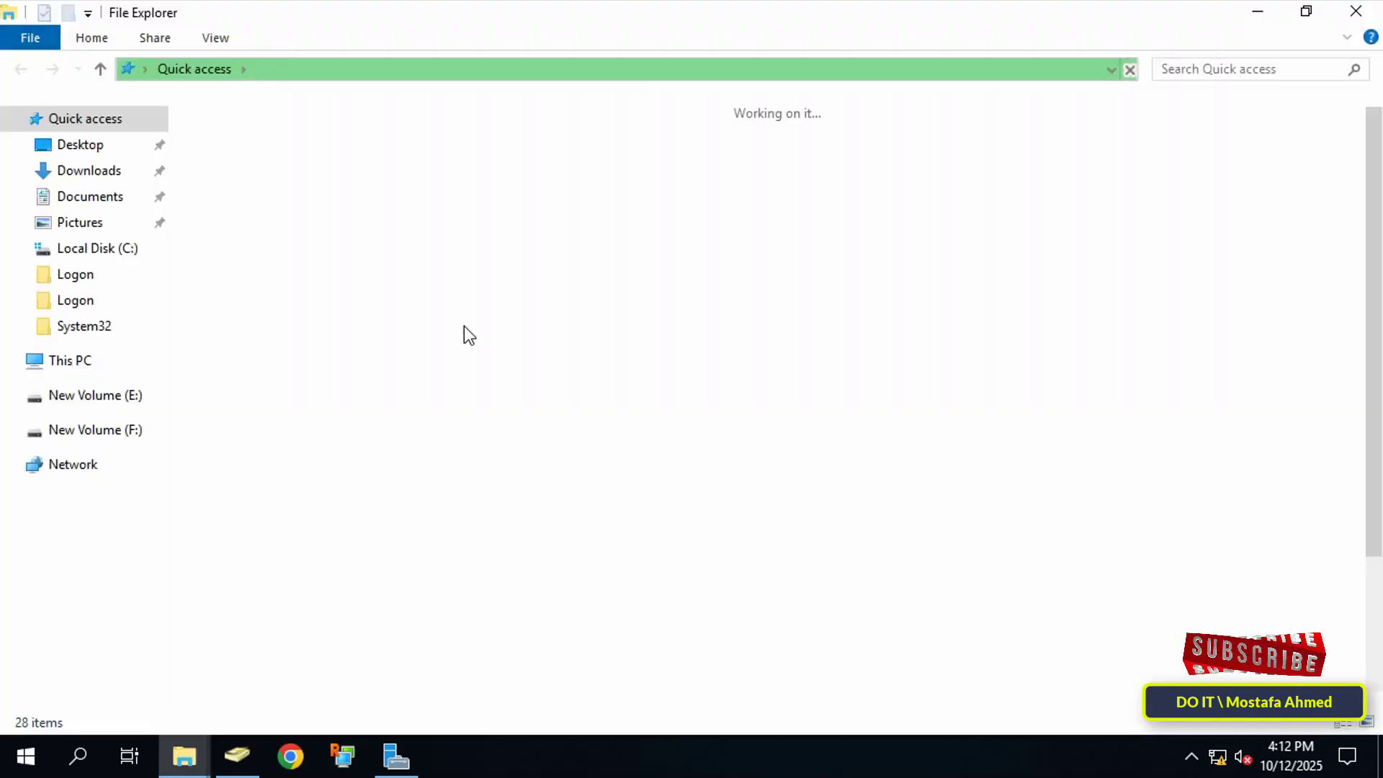
pyautogui.click(85, 362)
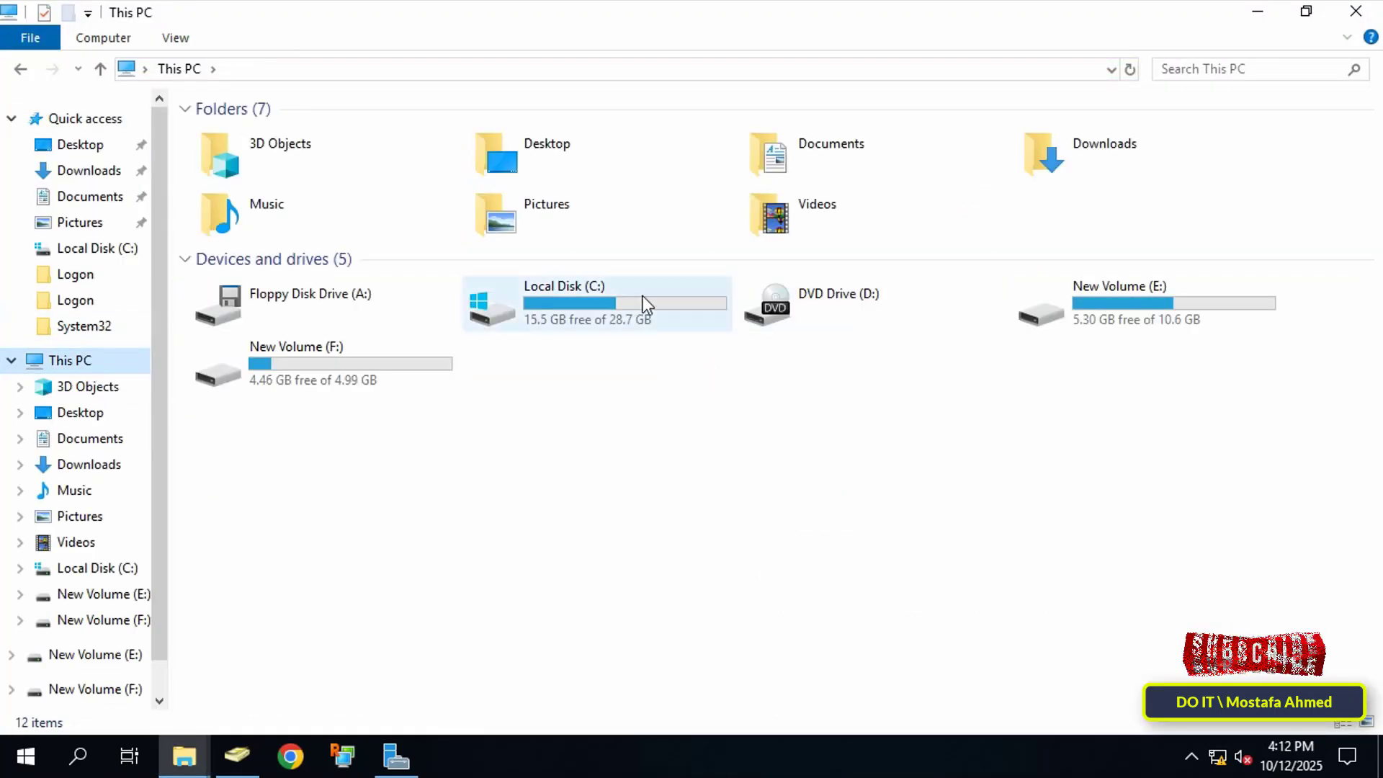
pyautogui.doubleClick(1082, 299)
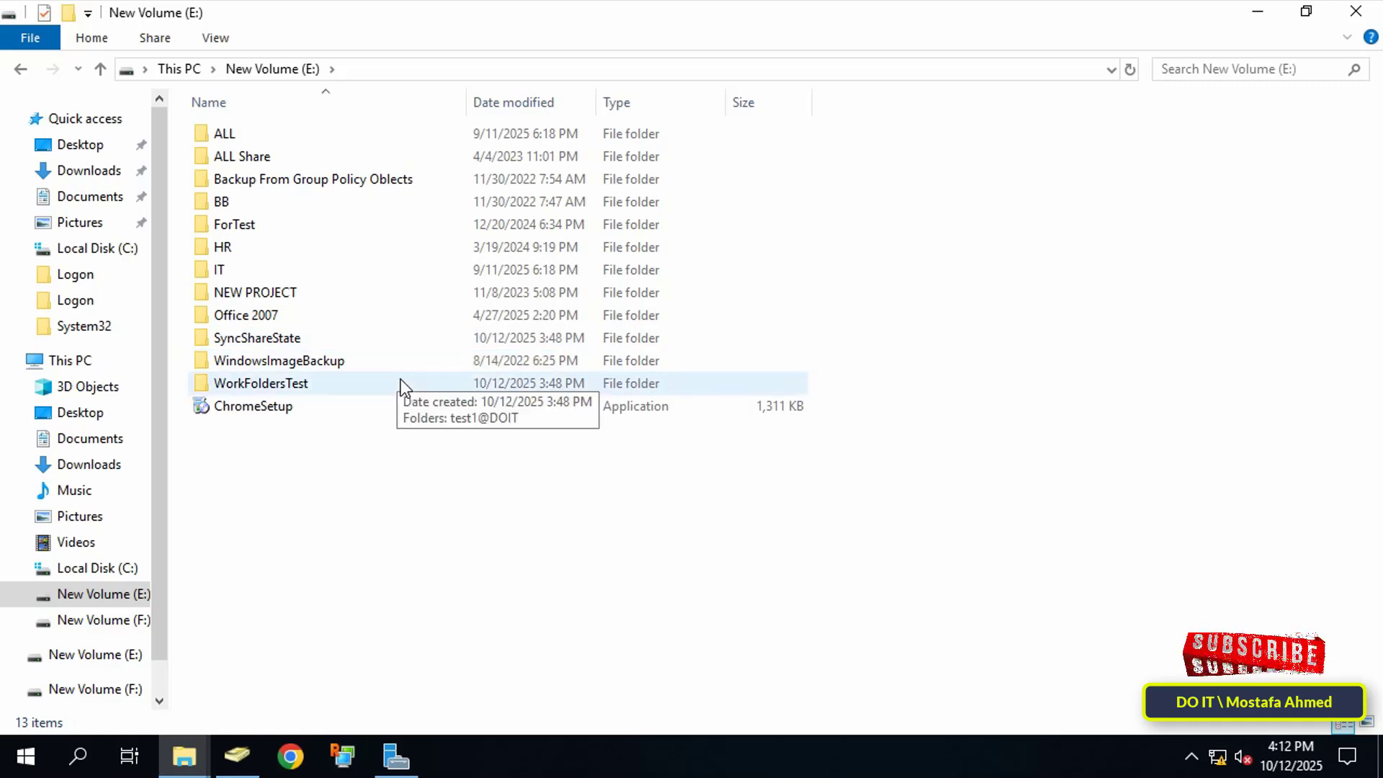
pyautogui.click(373, 344)
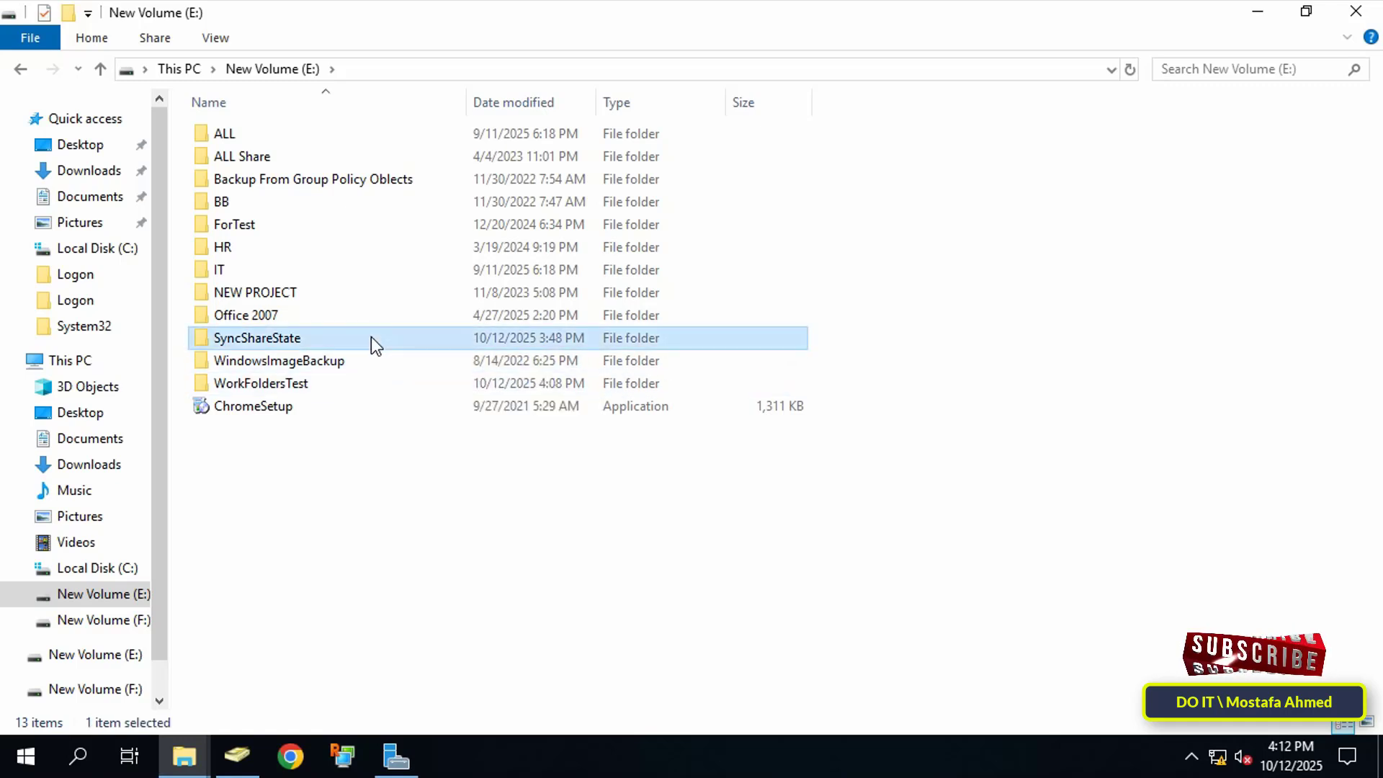
pyautogui.doubleClick(371, 337)
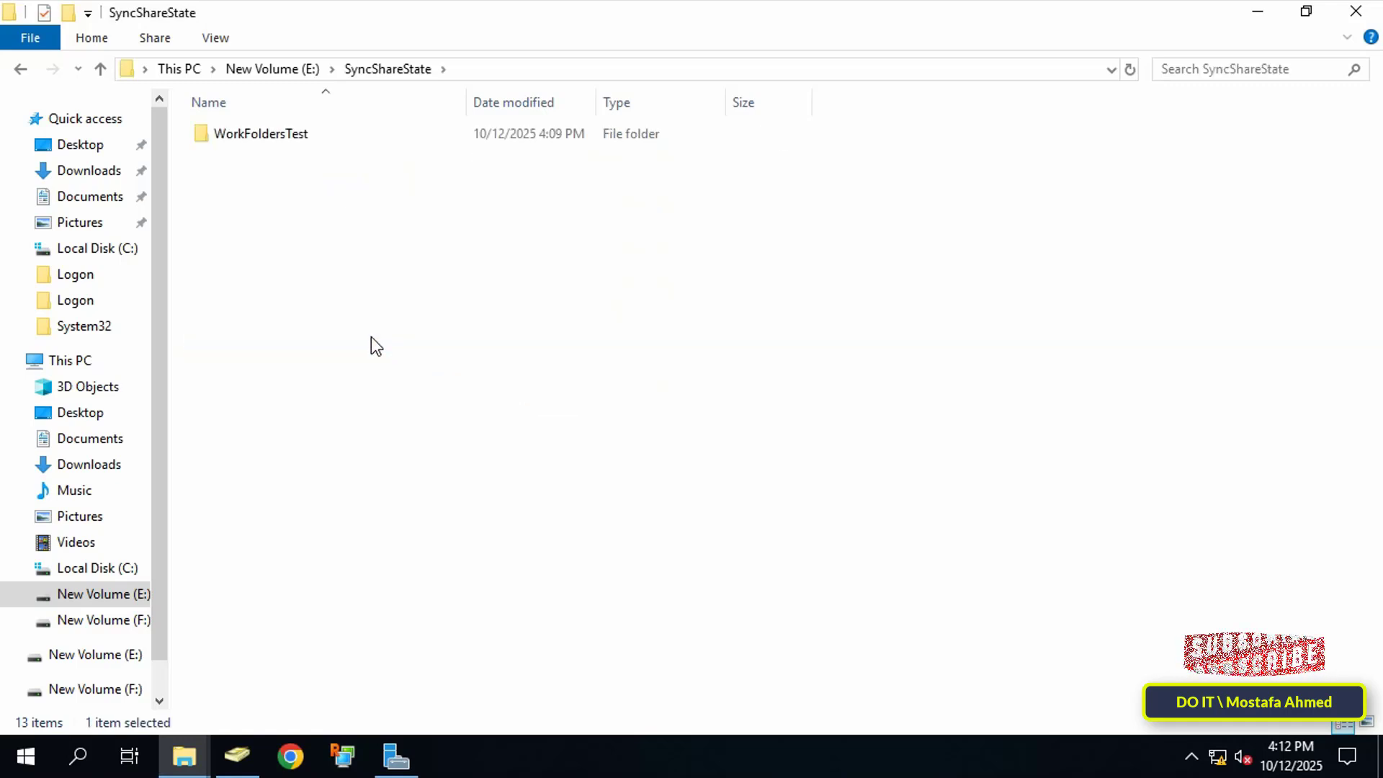
pyautogui.doubleClick(297, 136)
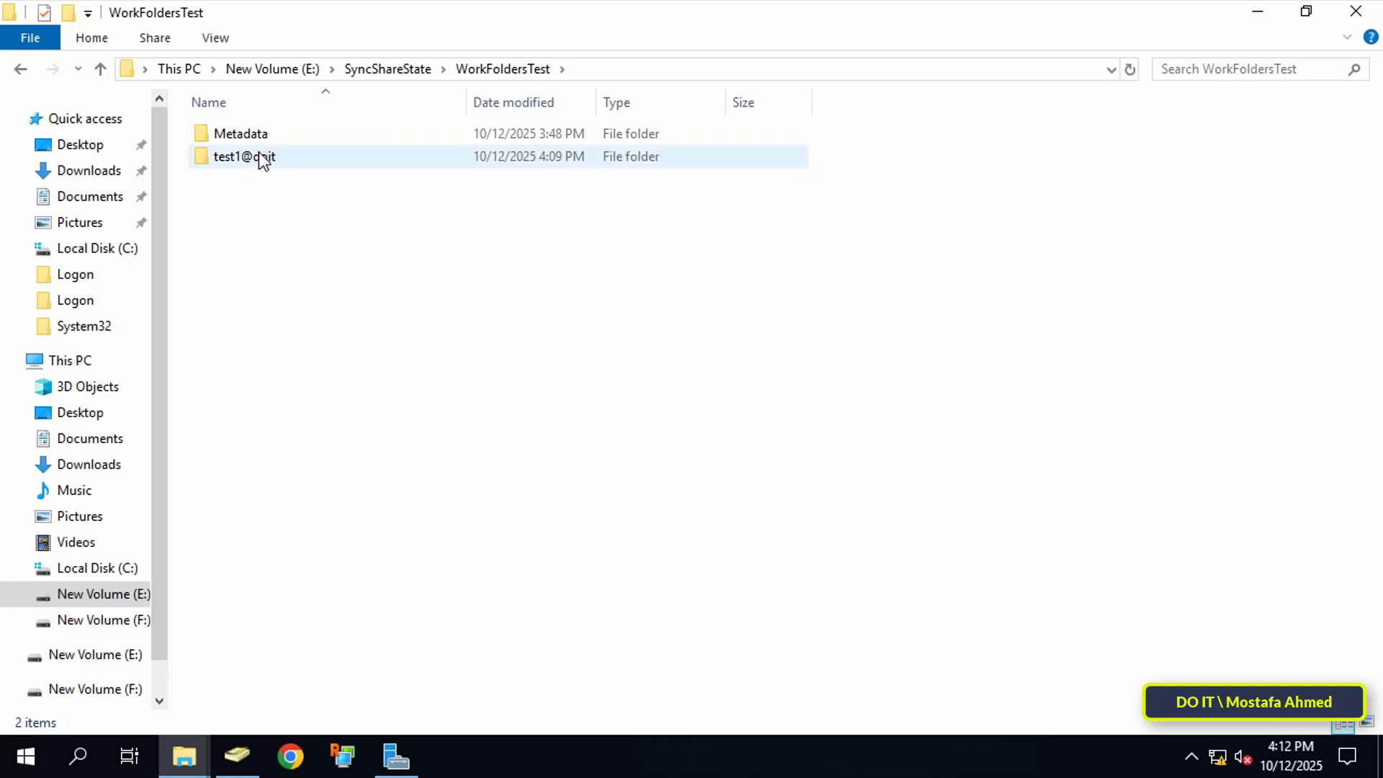
pyautogui.click(267, 154)
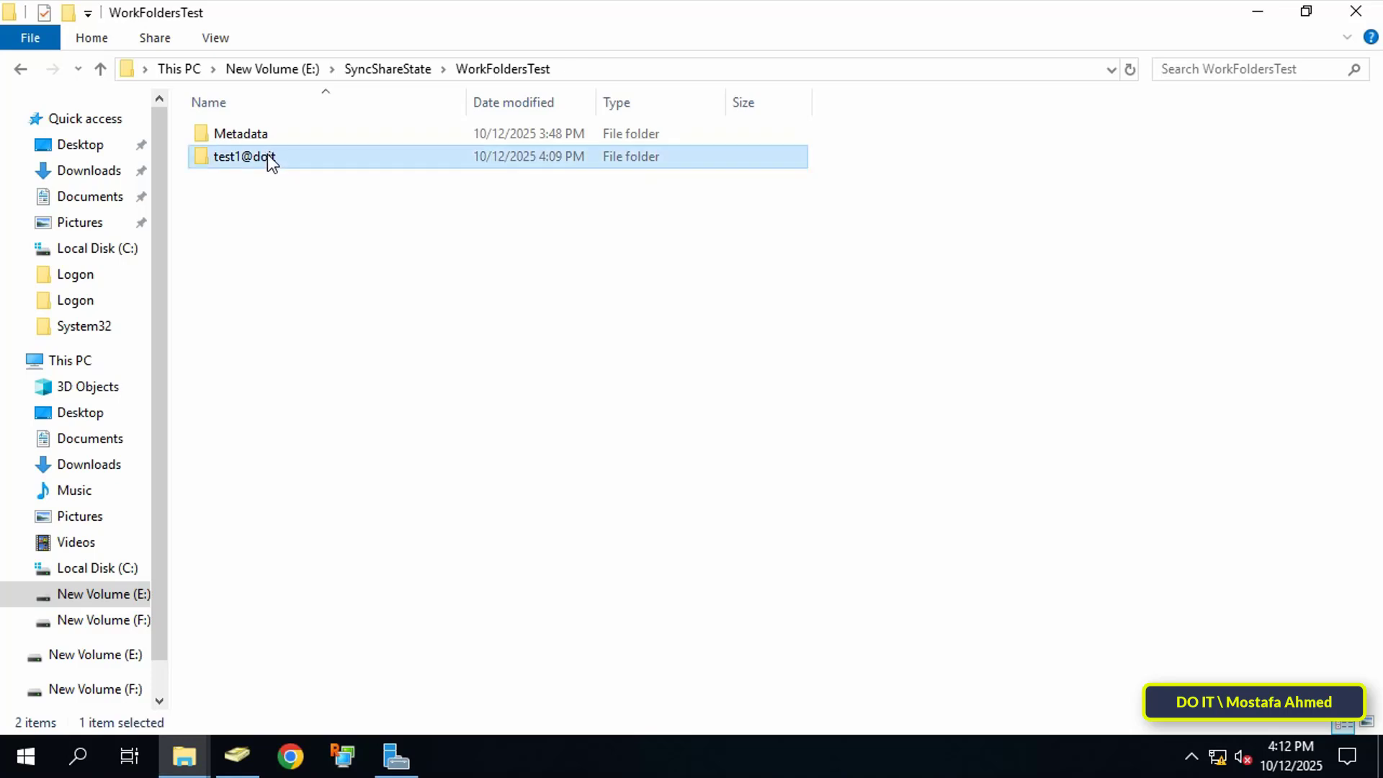
pyautogui.click(262, 134)
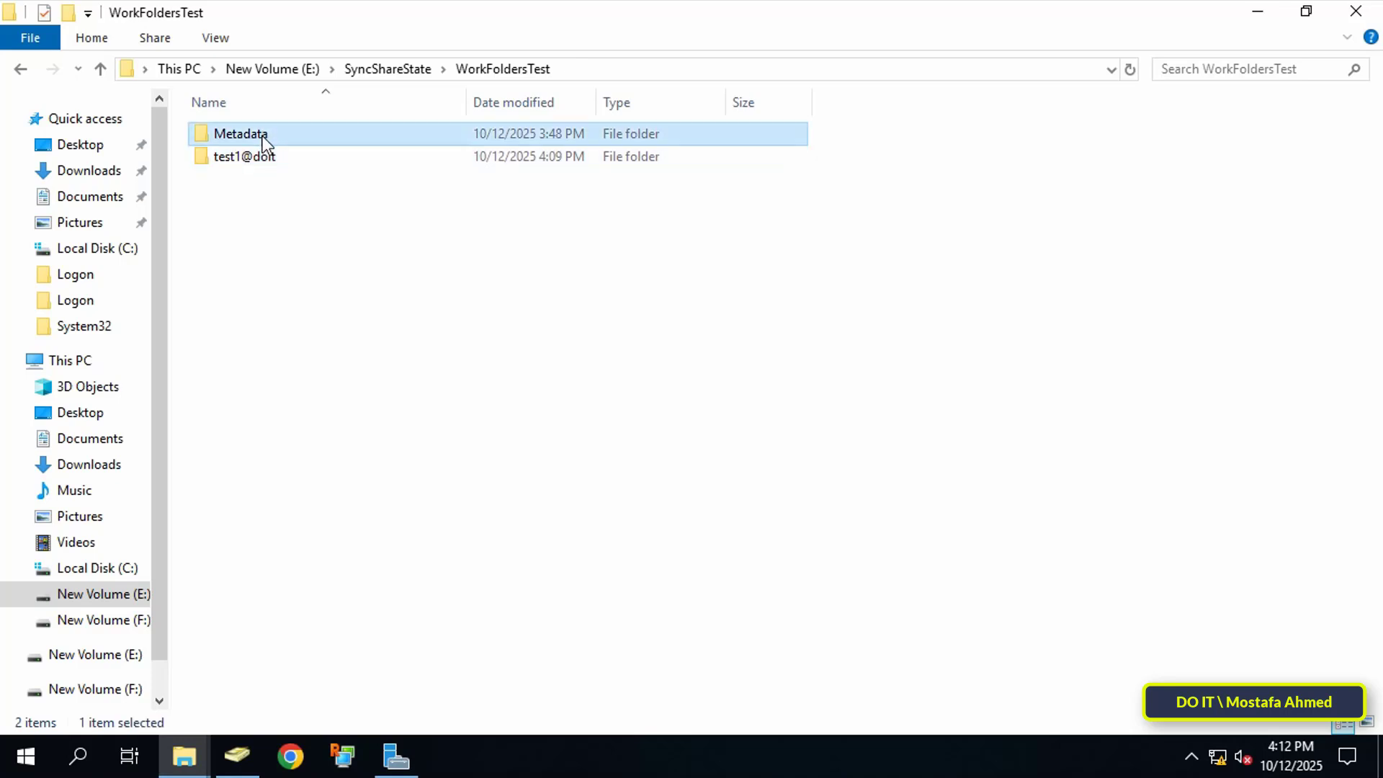
pyautogui.click(267, 155)
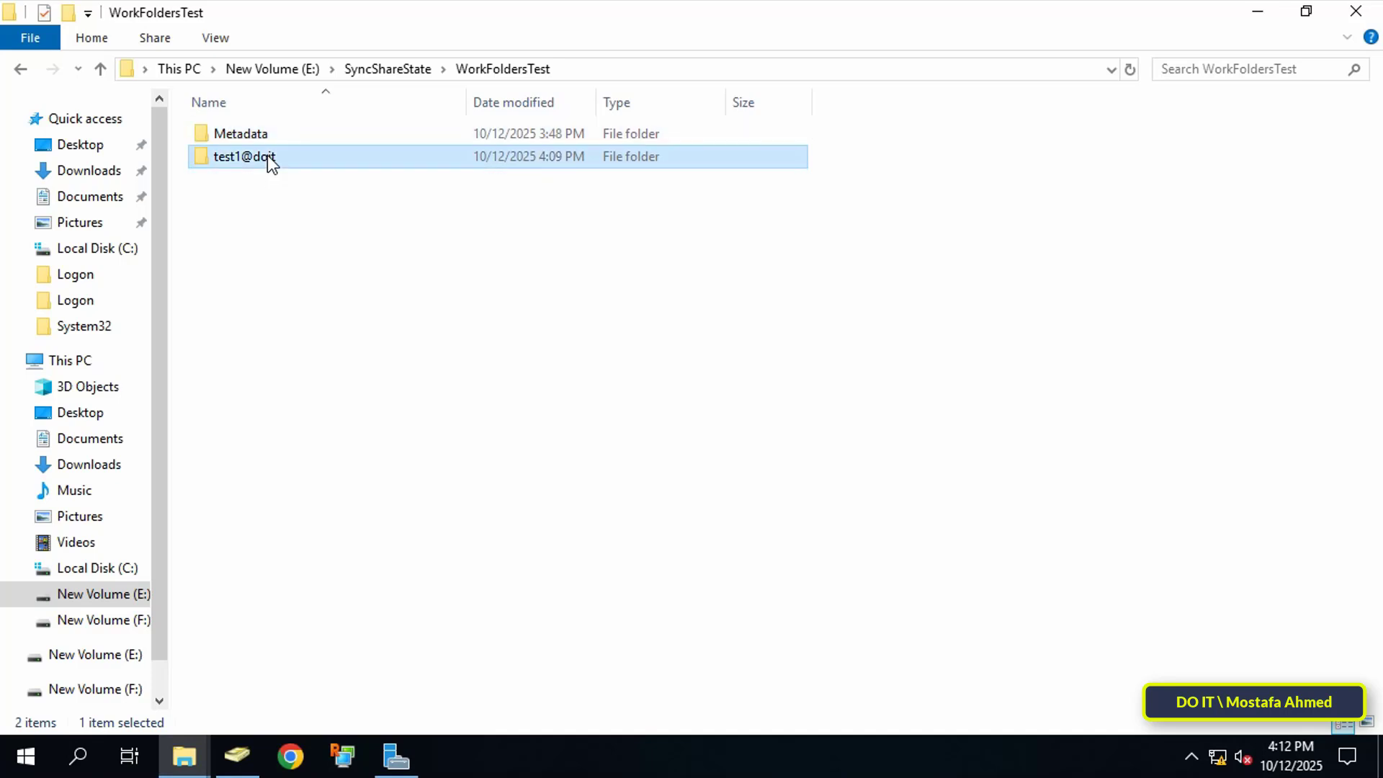